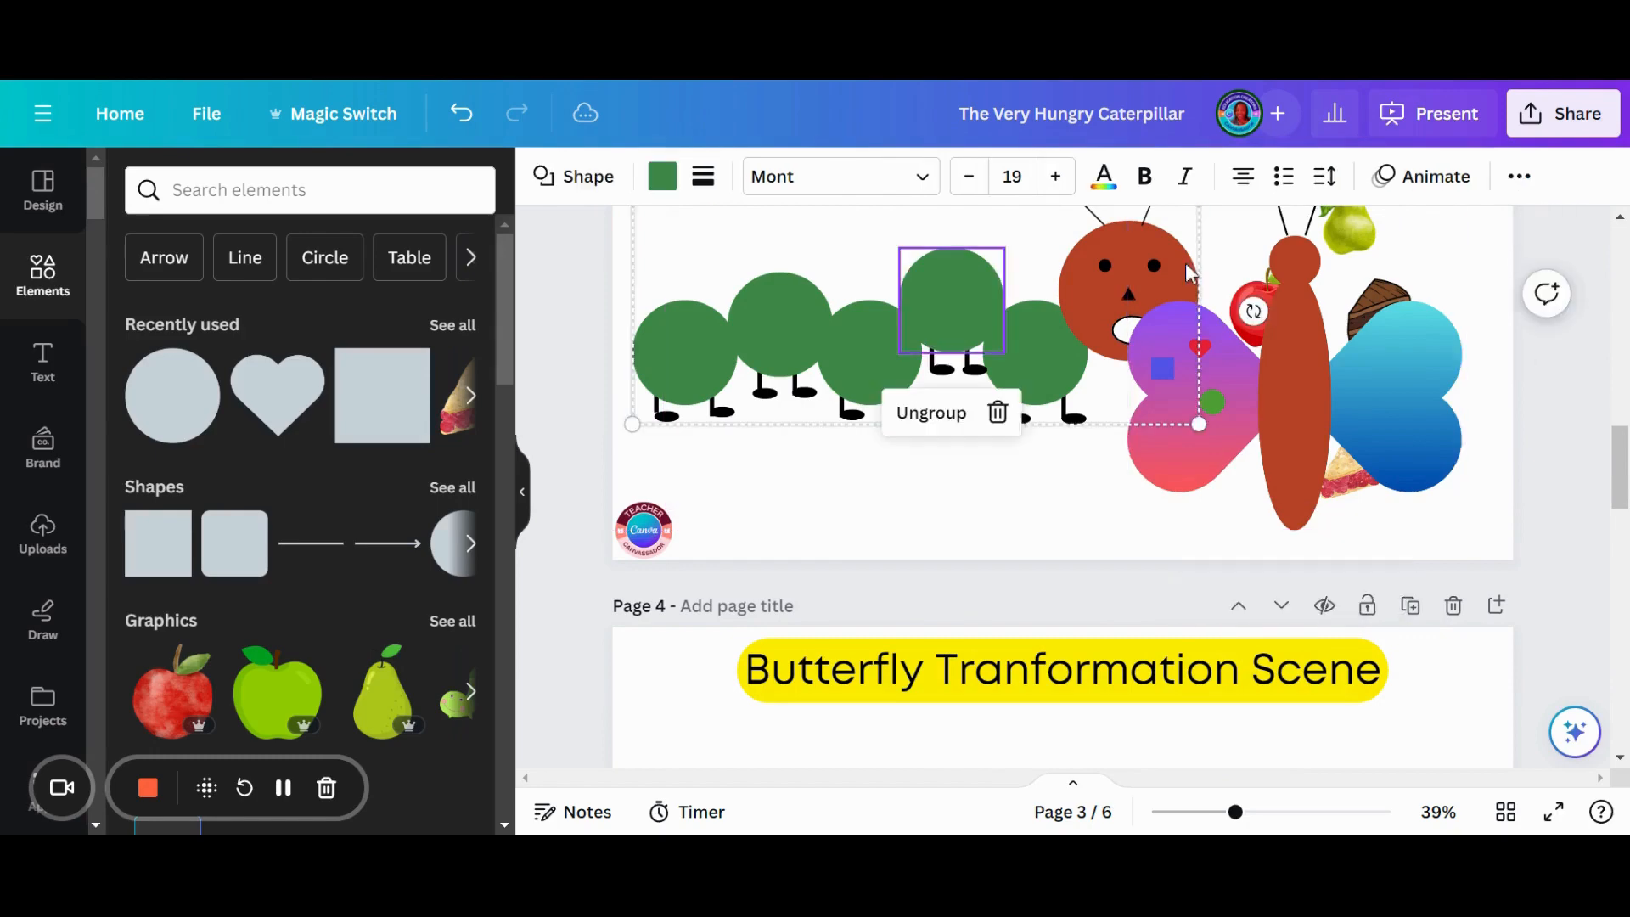
- Shrink the grouped caterpillar and the brown-bodied butterfly on page 3
drag(1201, 544, 985, 506)
click(1292, 509)
drag(1292, 510, 1167, 510)
drag(1338, 256, 1231, 365)
drag(1133, 456, 1014, 430)
- Move the food images together beneath the caterpillar and place the butterfly alone at the page's right side
drag(1219, 308, 1403, 641)
drag(1236, 512, 844, 556)
drag(1014, 495, 1380, 477)
mouse_move(841, 384)
mouse_down()
mouse_move(817, 378)
mouse_move(830, 368)
mouse_up()
- Arrange the orange, pear, cake, apple, pie and strawberry in a cluster between the caterpillar's head and the butterfly
drag(756, 607, 1079, 399)
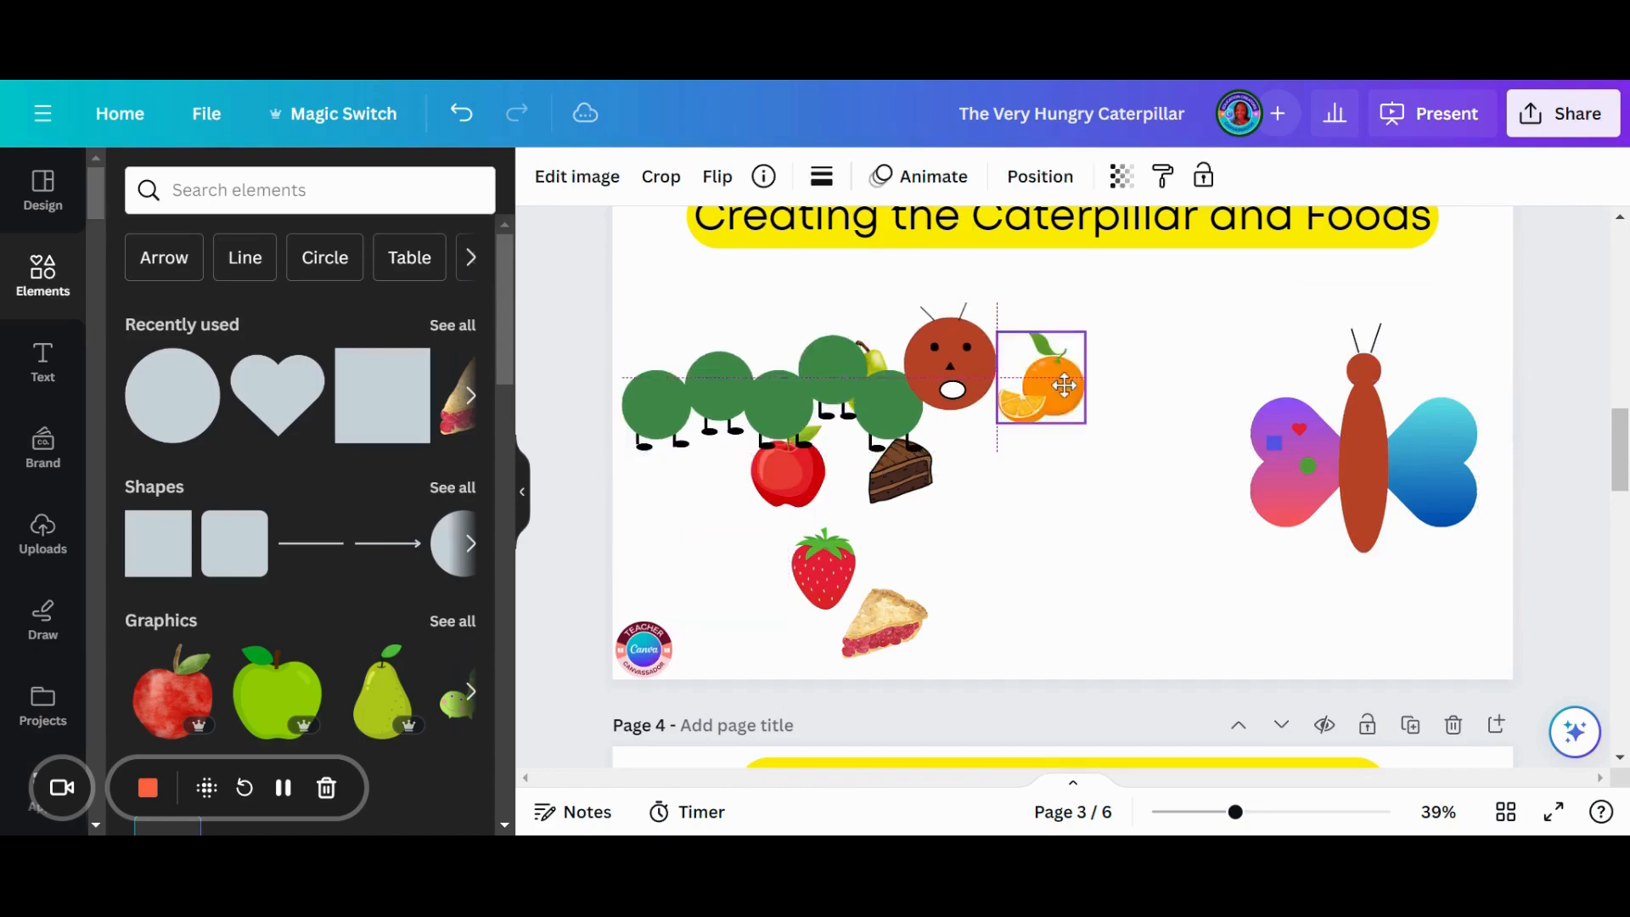
drag(909, 475, 1127, 438)
drag(891, 371, 891, 488)
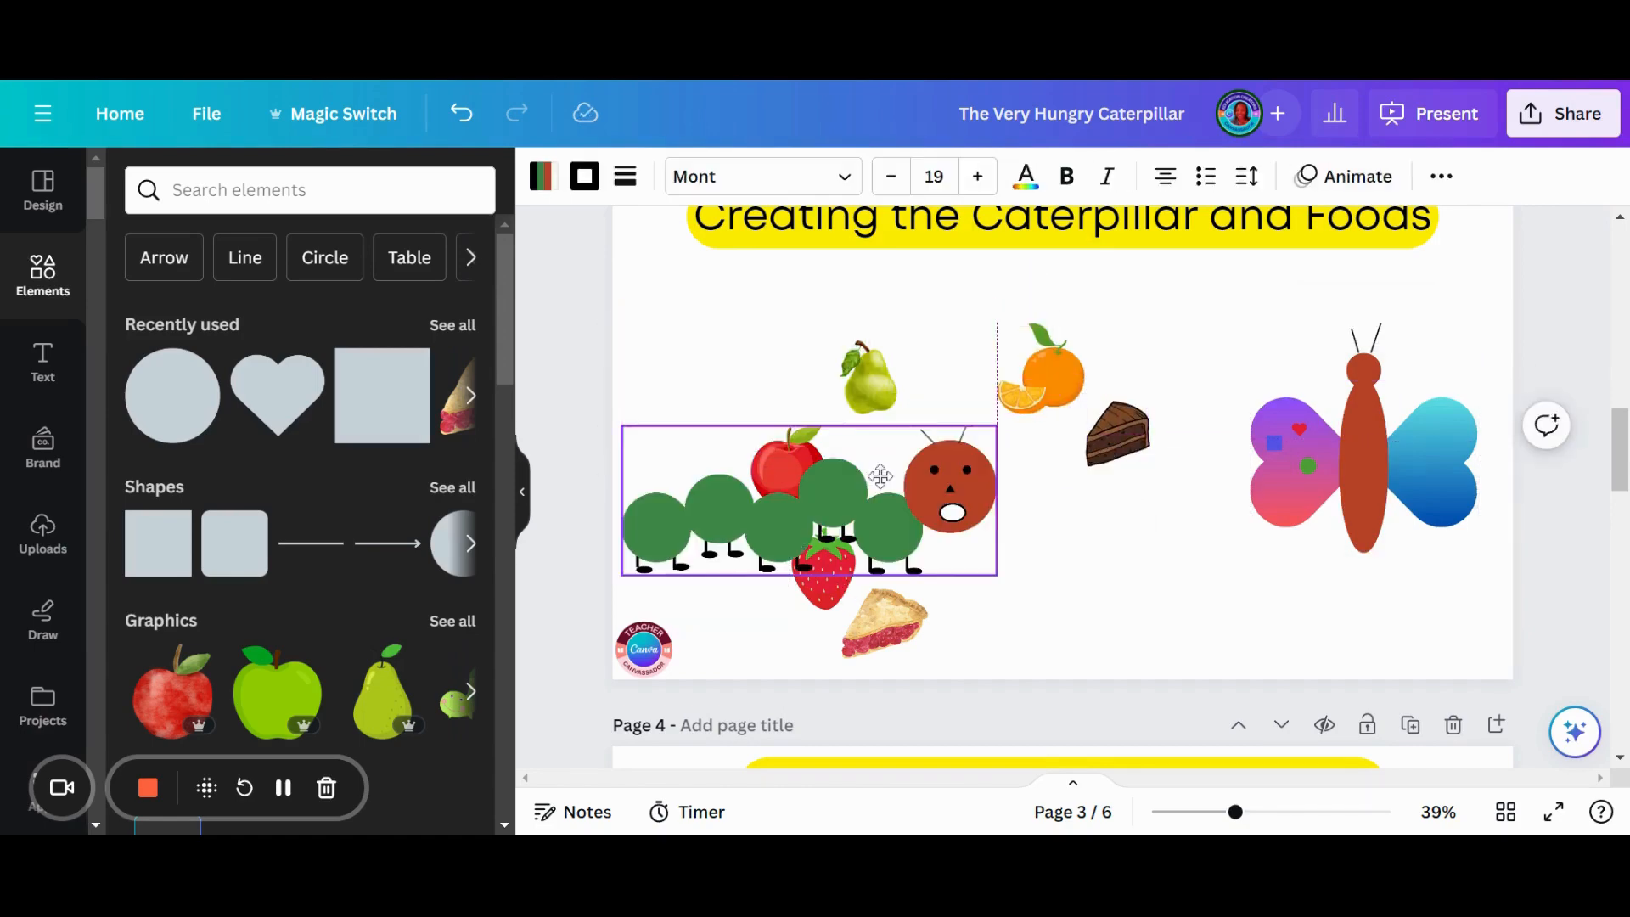
drag(883, 413, 1133, 357)
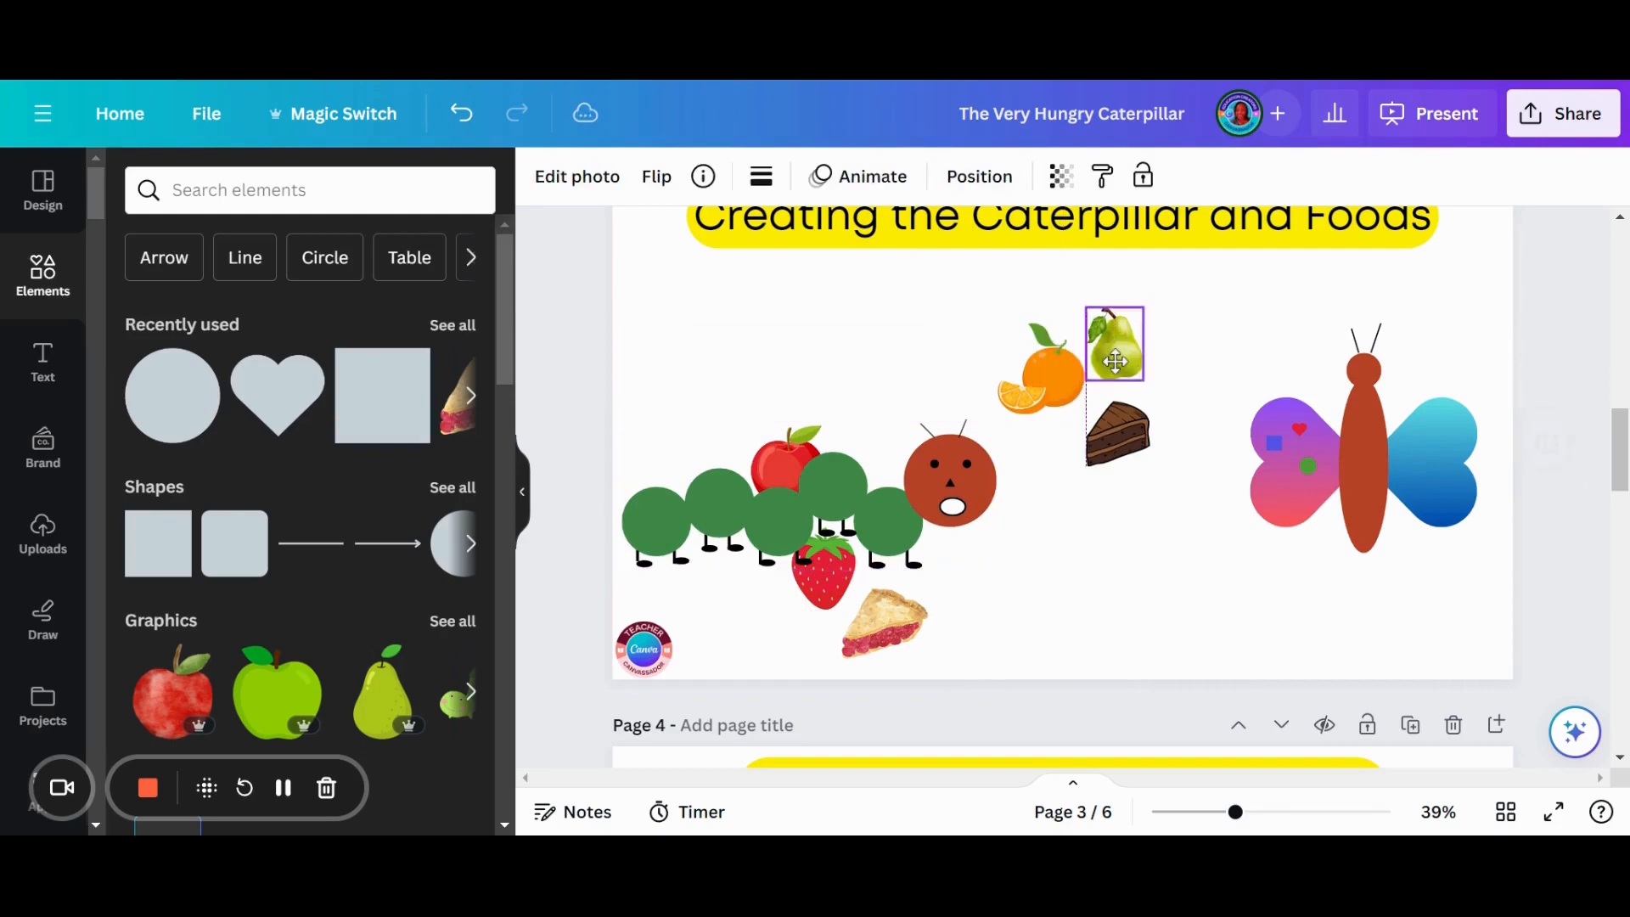
drag(883, 520, 883, 403)
drag(798, 509, 1031, 528)
drag(907, 618, 1141, 519)
drag(849, 568, 1078, 595)
click(1363, 509)
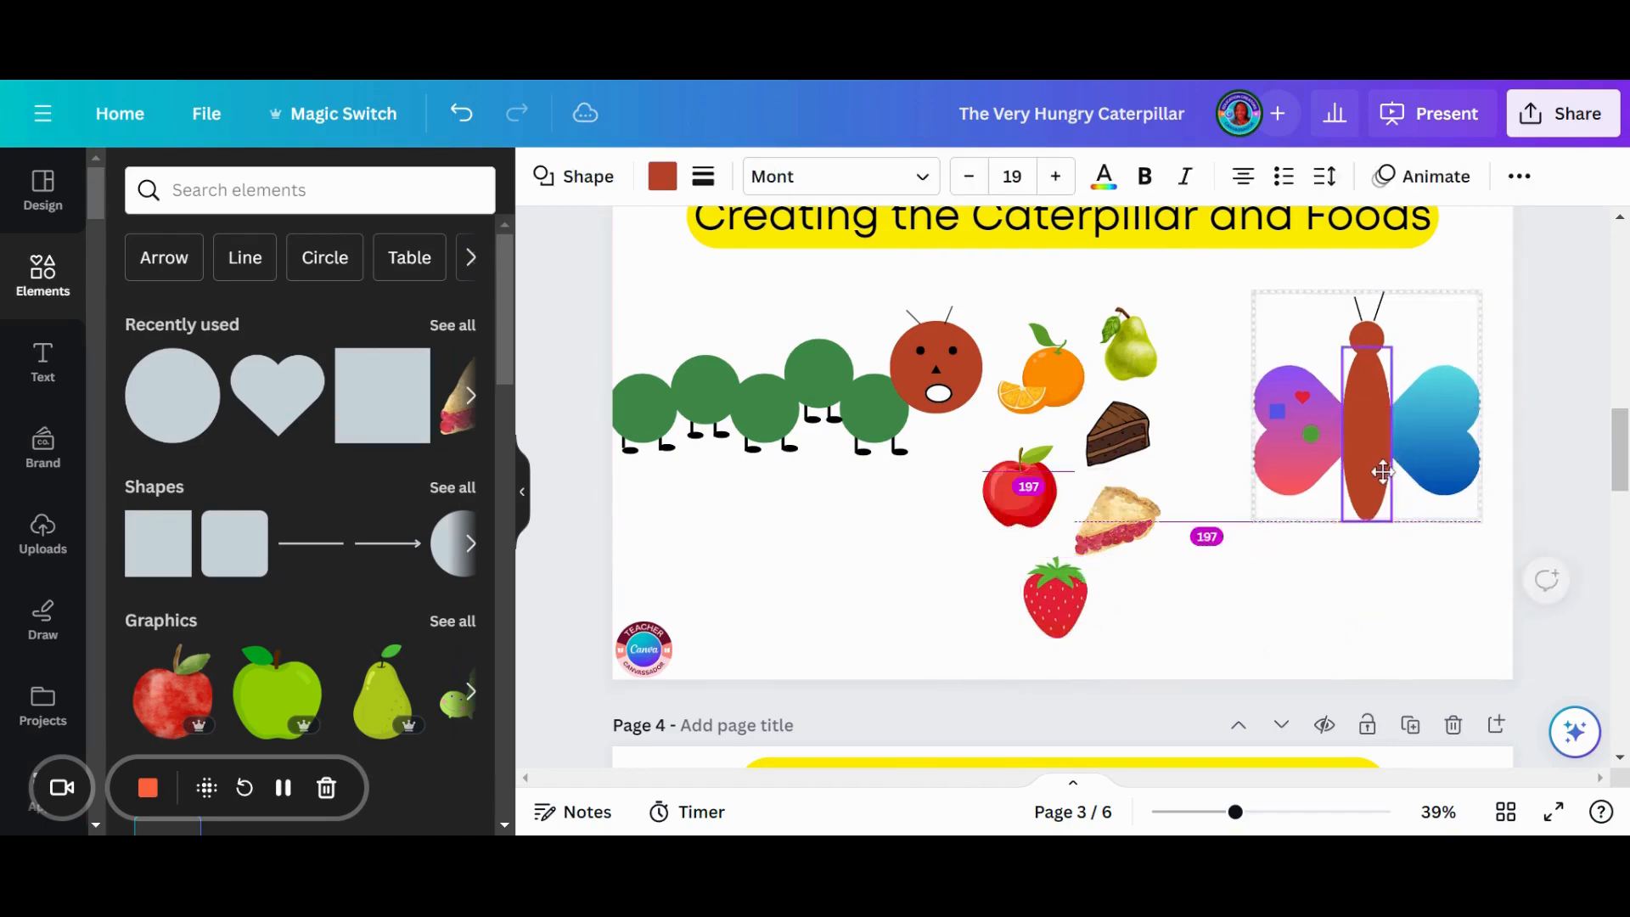
- Move the yellow-bodied butterfly from page 4 to page 3, shrink it and place it below the brown-bodied butterfly
scroll(1419, 608, down, 3)
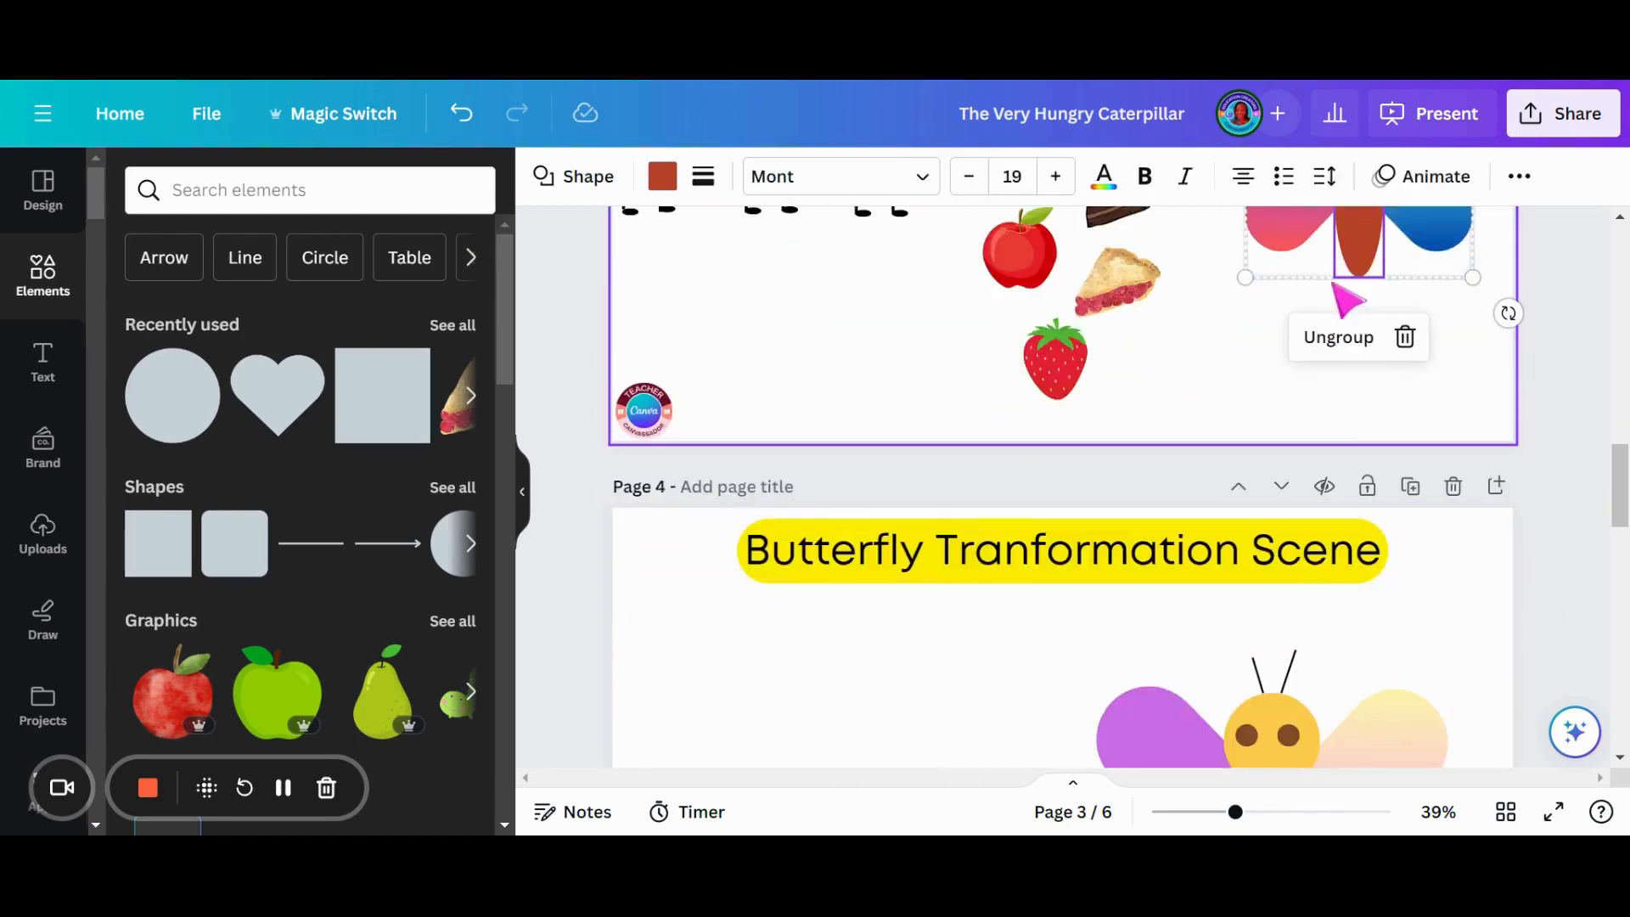
click(1278, 679)
drag(1278, 679, 1298, 316)
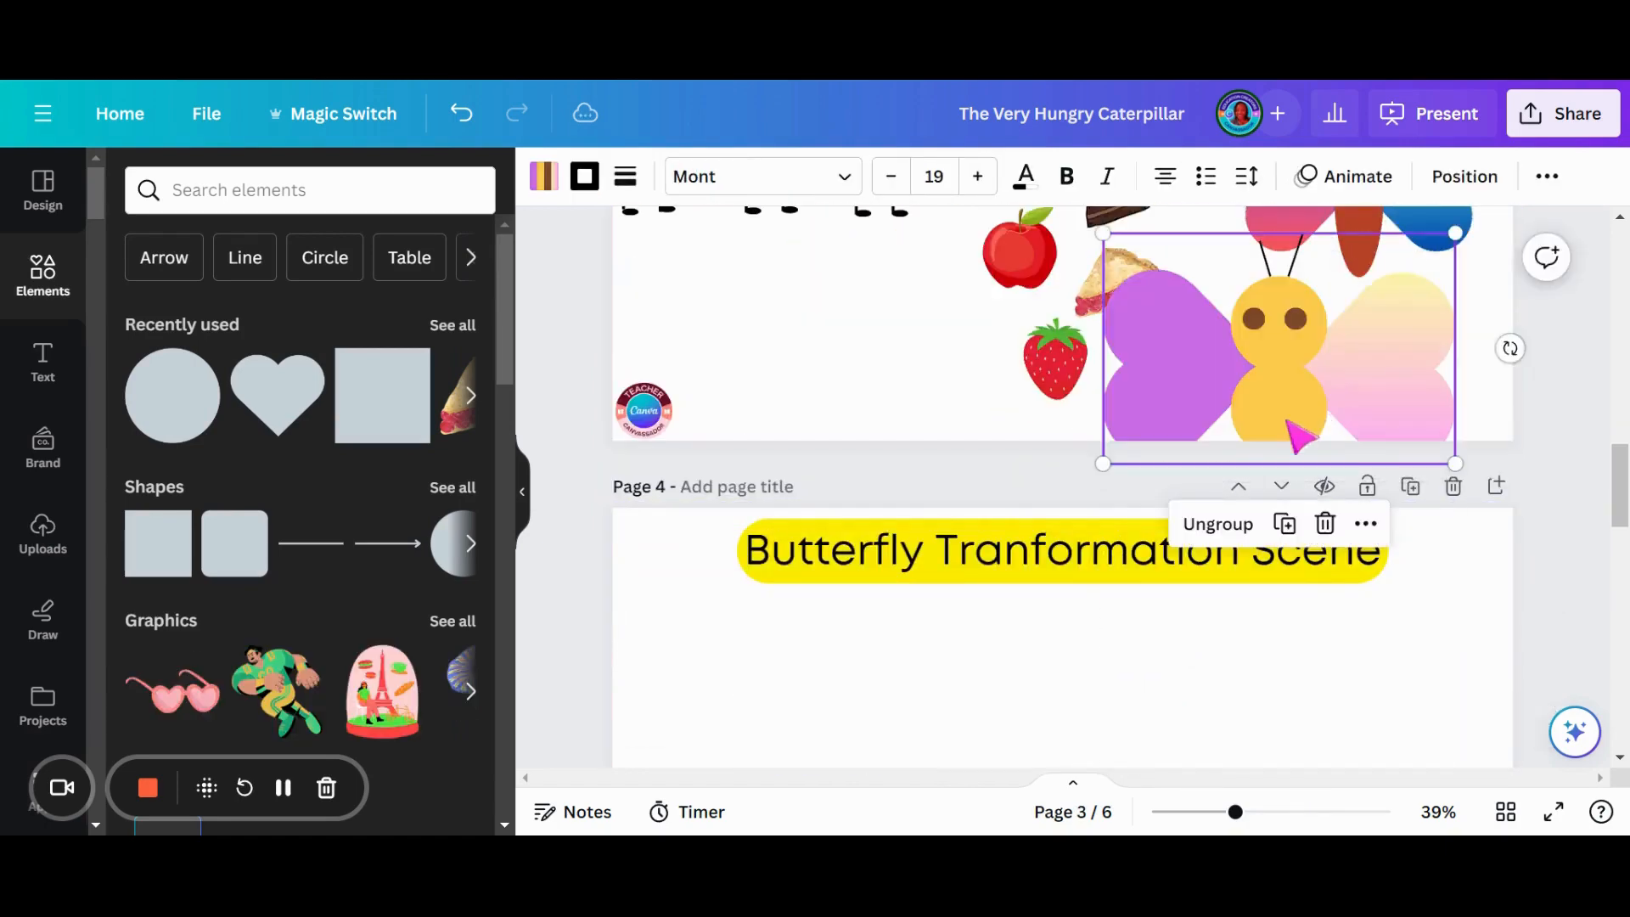
scroll(1298, 318, up, 2)
drag(1442, 366, 1283, 467)
drag(1192, 524, 1341, 458)
- Delete the "Butterfly Tranformation Scene" page and the title "Creating the Caterpillar and Foods" on page 3
click(1455, 608)
click(1267, 467)
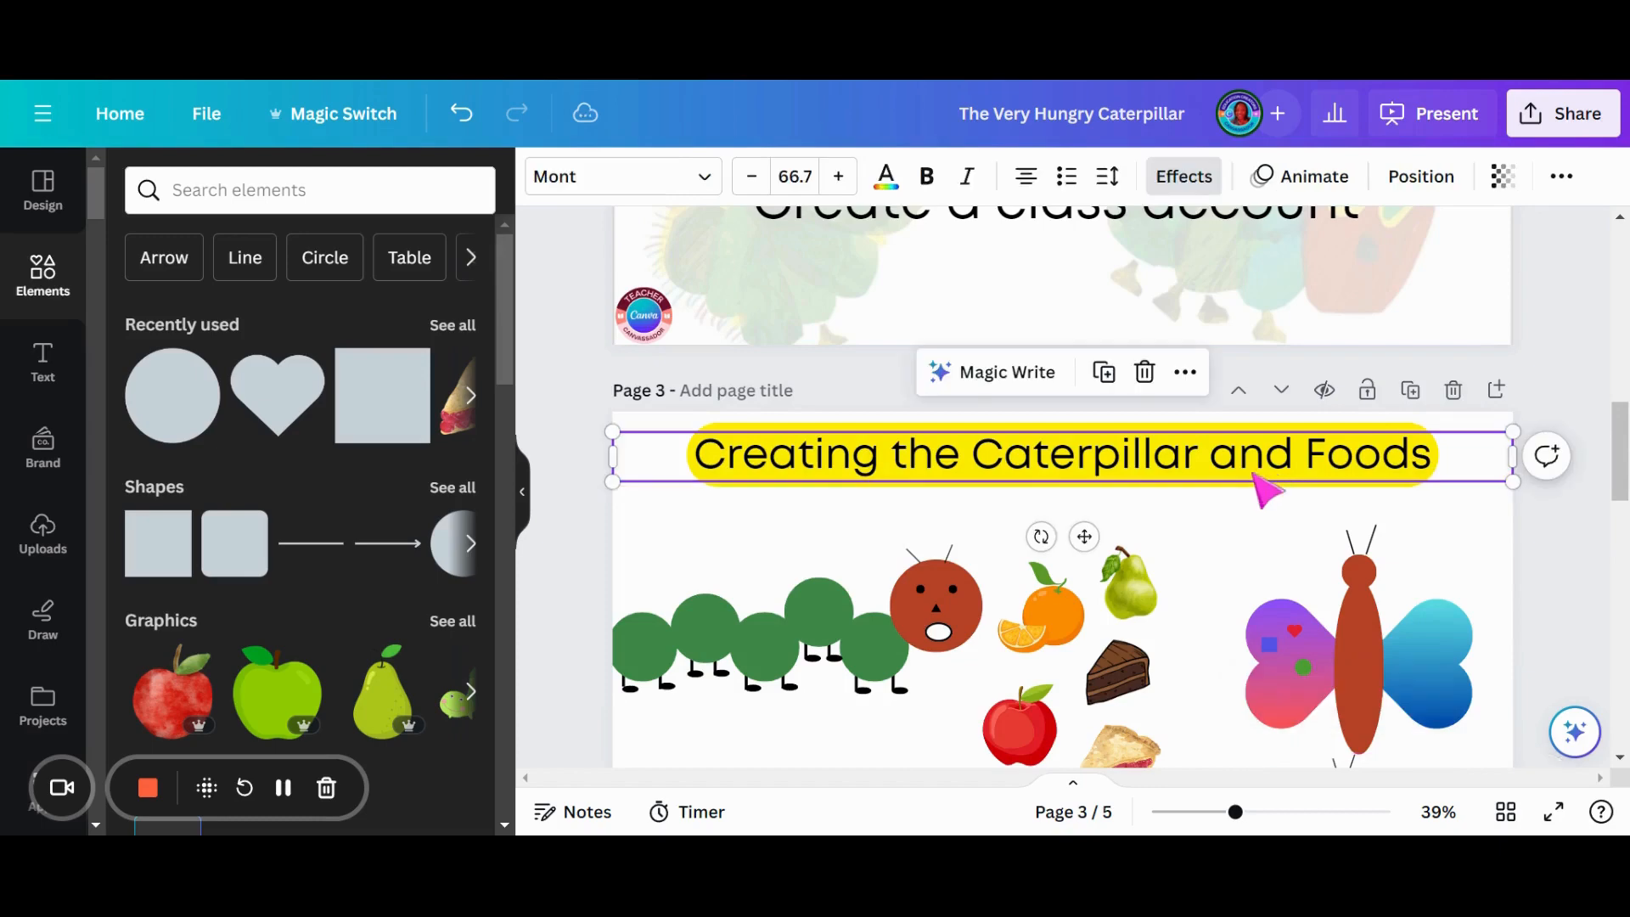
key(Delete)
- Shift the caterpillar fully onto page 3 and move the whole food cluster slightly up and away from its head
scroll(1061, 509, down, 1)
scroll(1061, 509, down, 2)
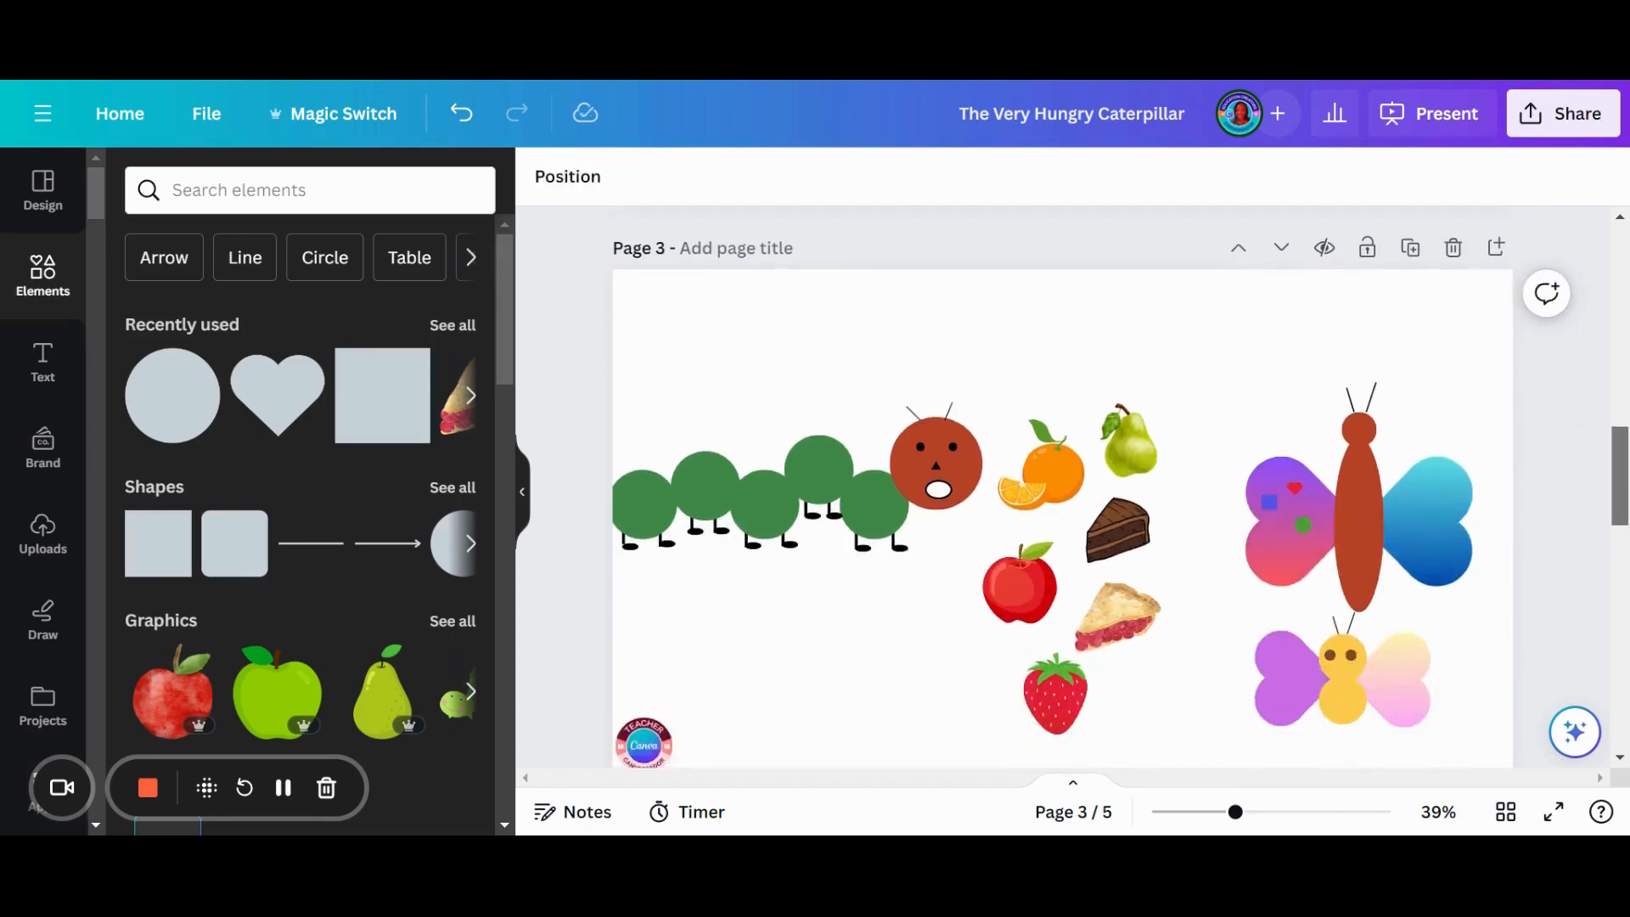
drag(883, 463, 897, 480)
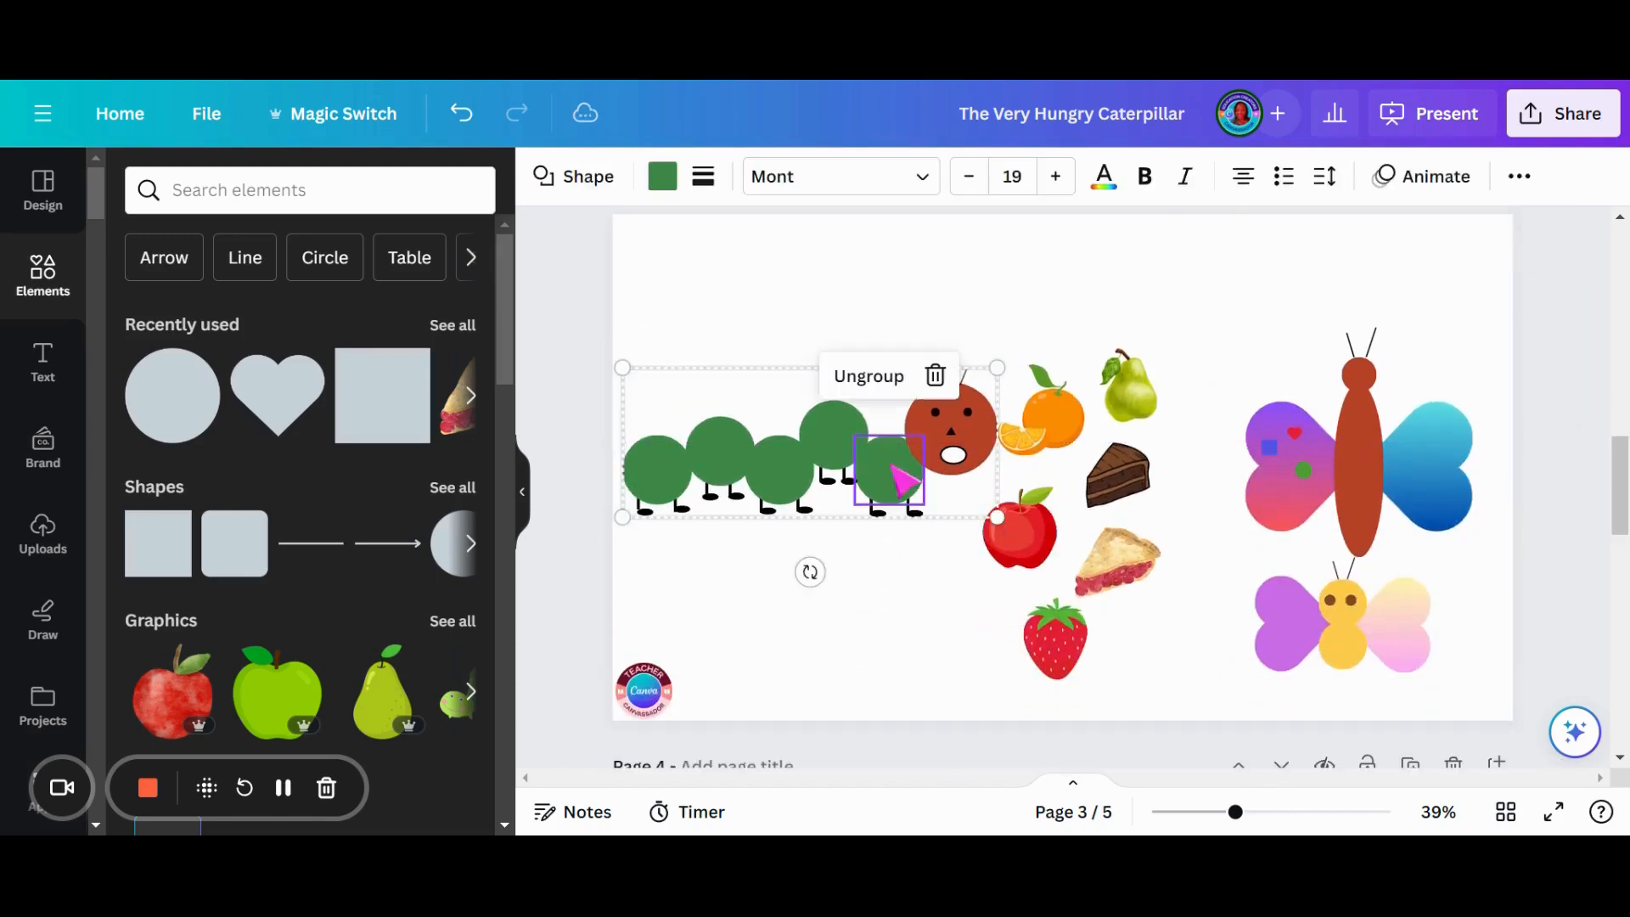
drag(1010, 310, 1135, 665)
drag(1035, 580, 1075, 534)
drag(875, 489, 871, 521)
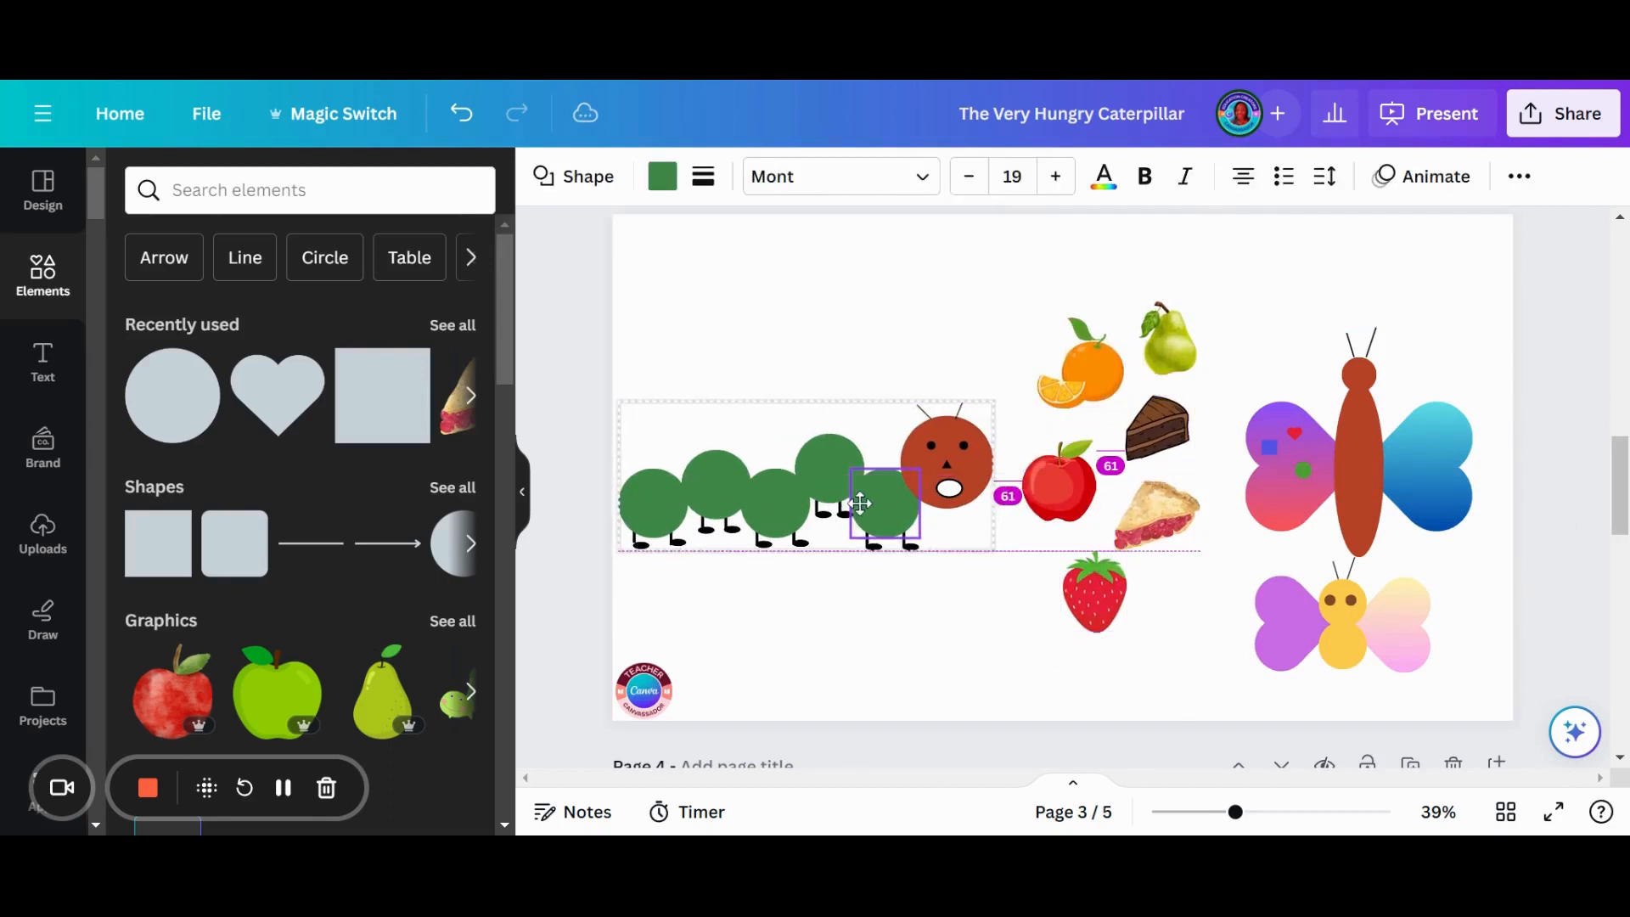
- Enlarge the yellow-bodied butterfly to about the other's width and stack both butterflies at the right side of page 3
drag(1345, 536, 1344, 499)
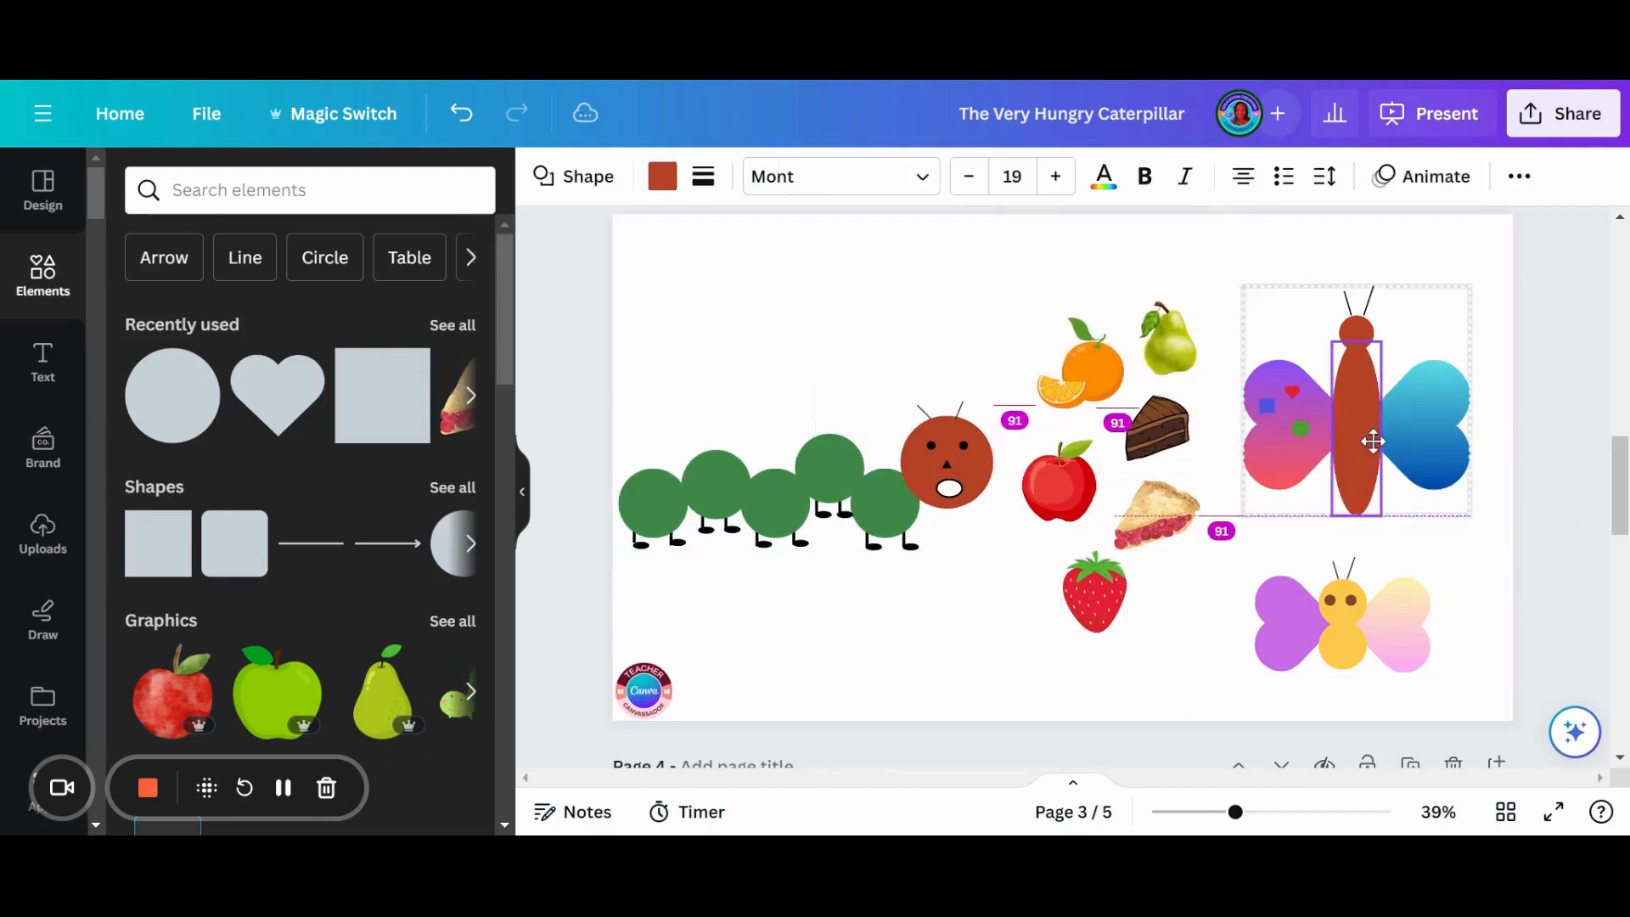
drag(1347, 572, 1378, 535)
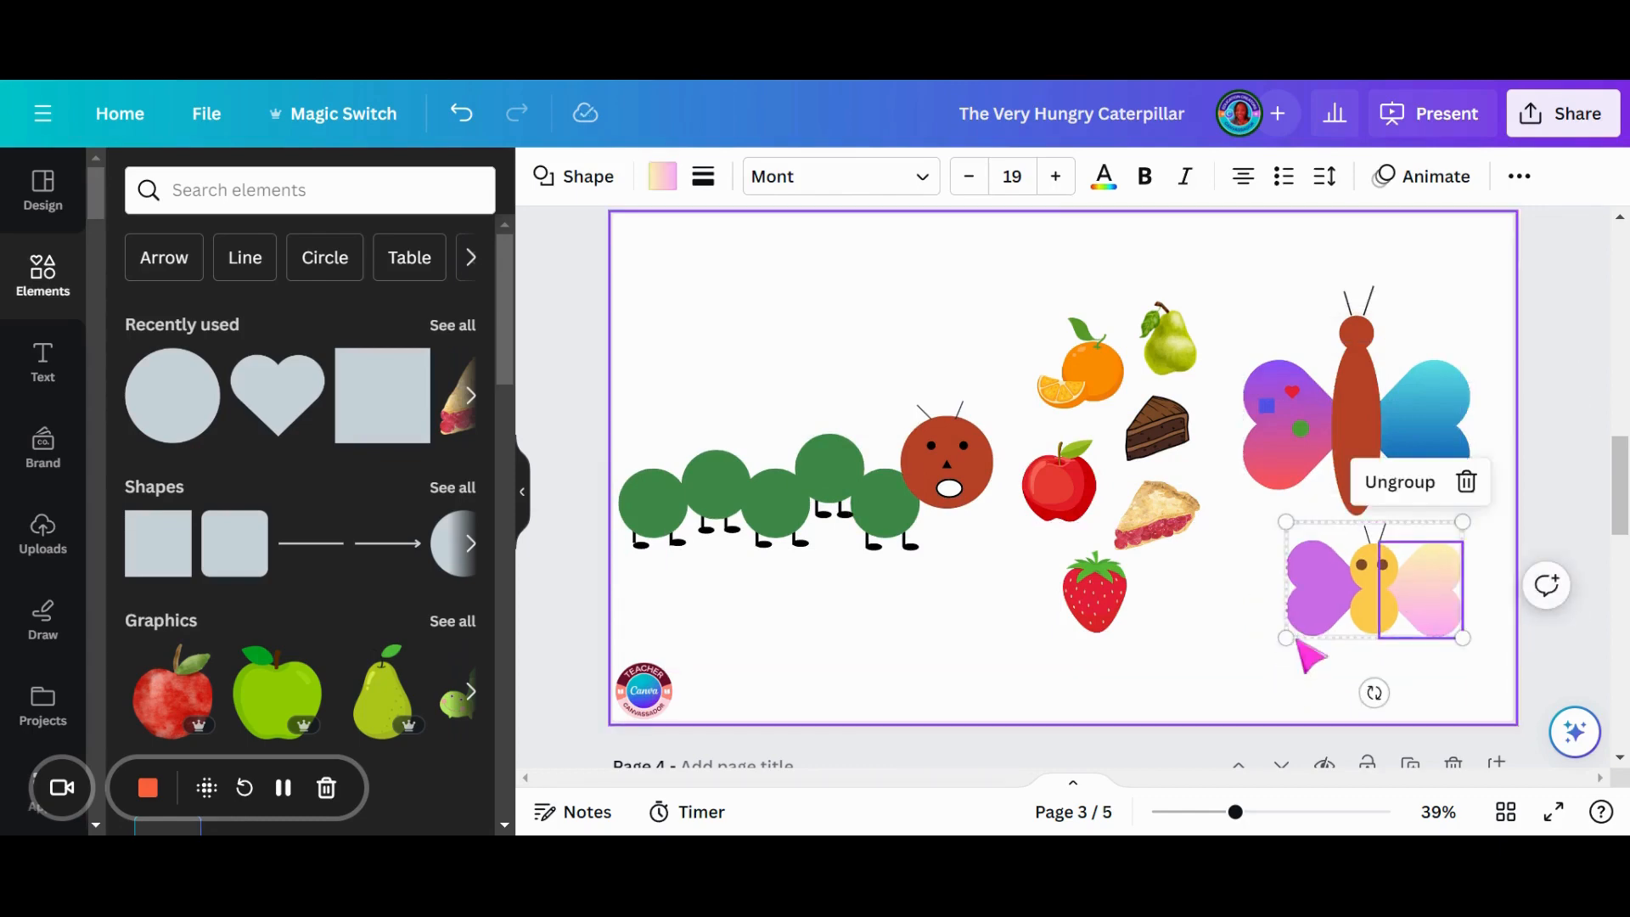
click(1299, 654)
click(1295, 630)
drag(1286, 638, 1240, 685)
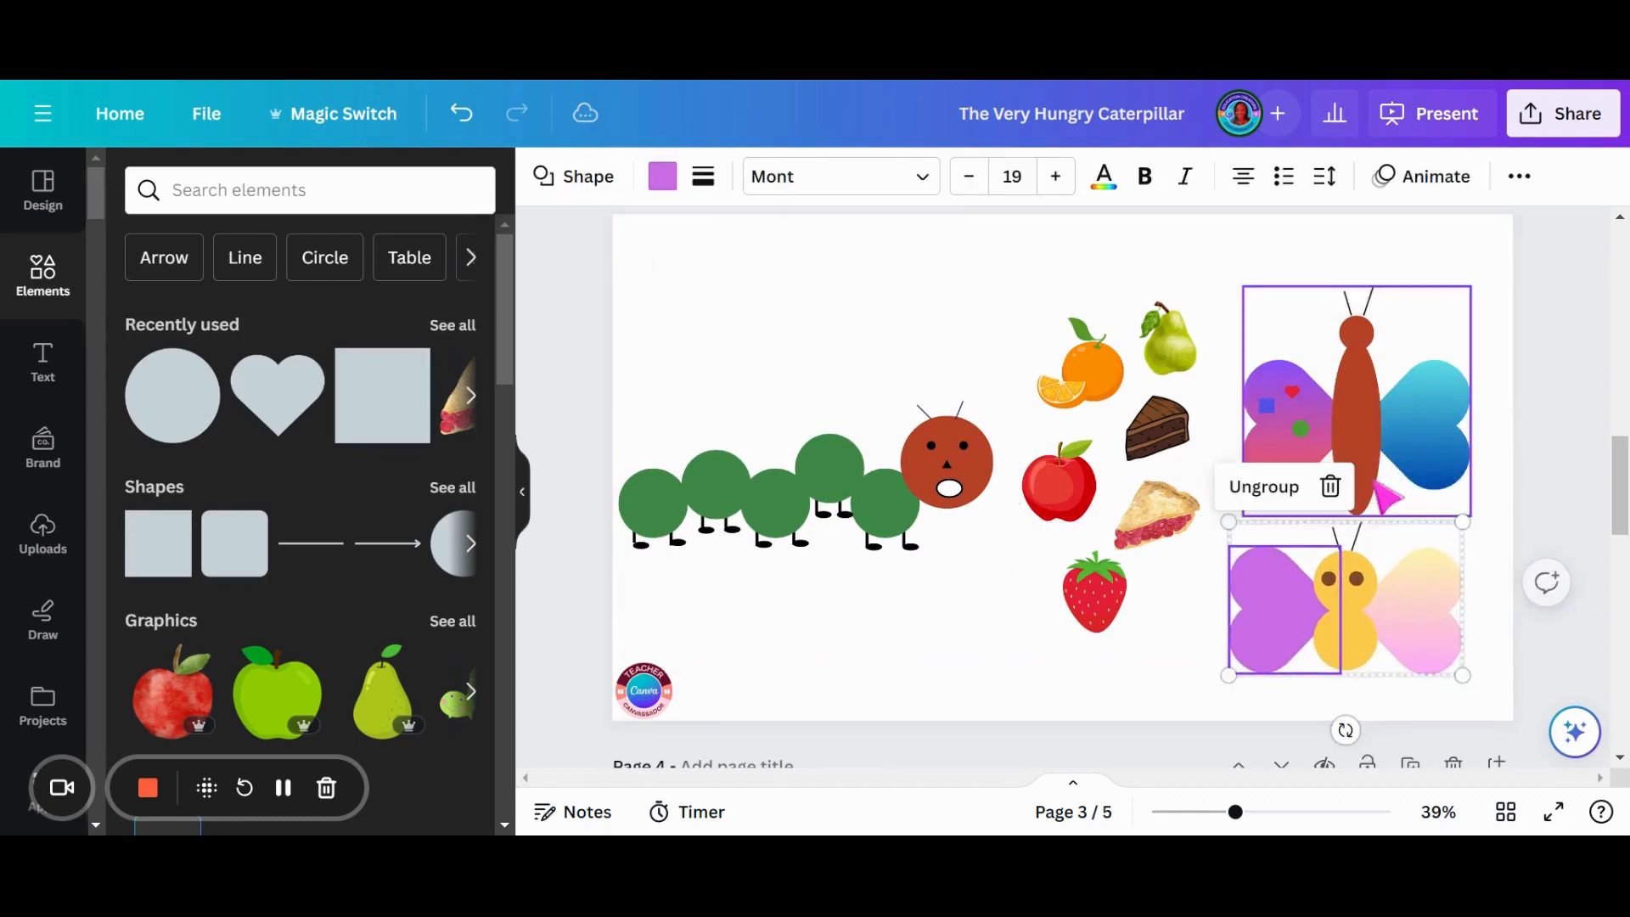
drag(1366, 491, 1365, 445)
click(1372, 605)
drag(1371, 605, 1381, 565)
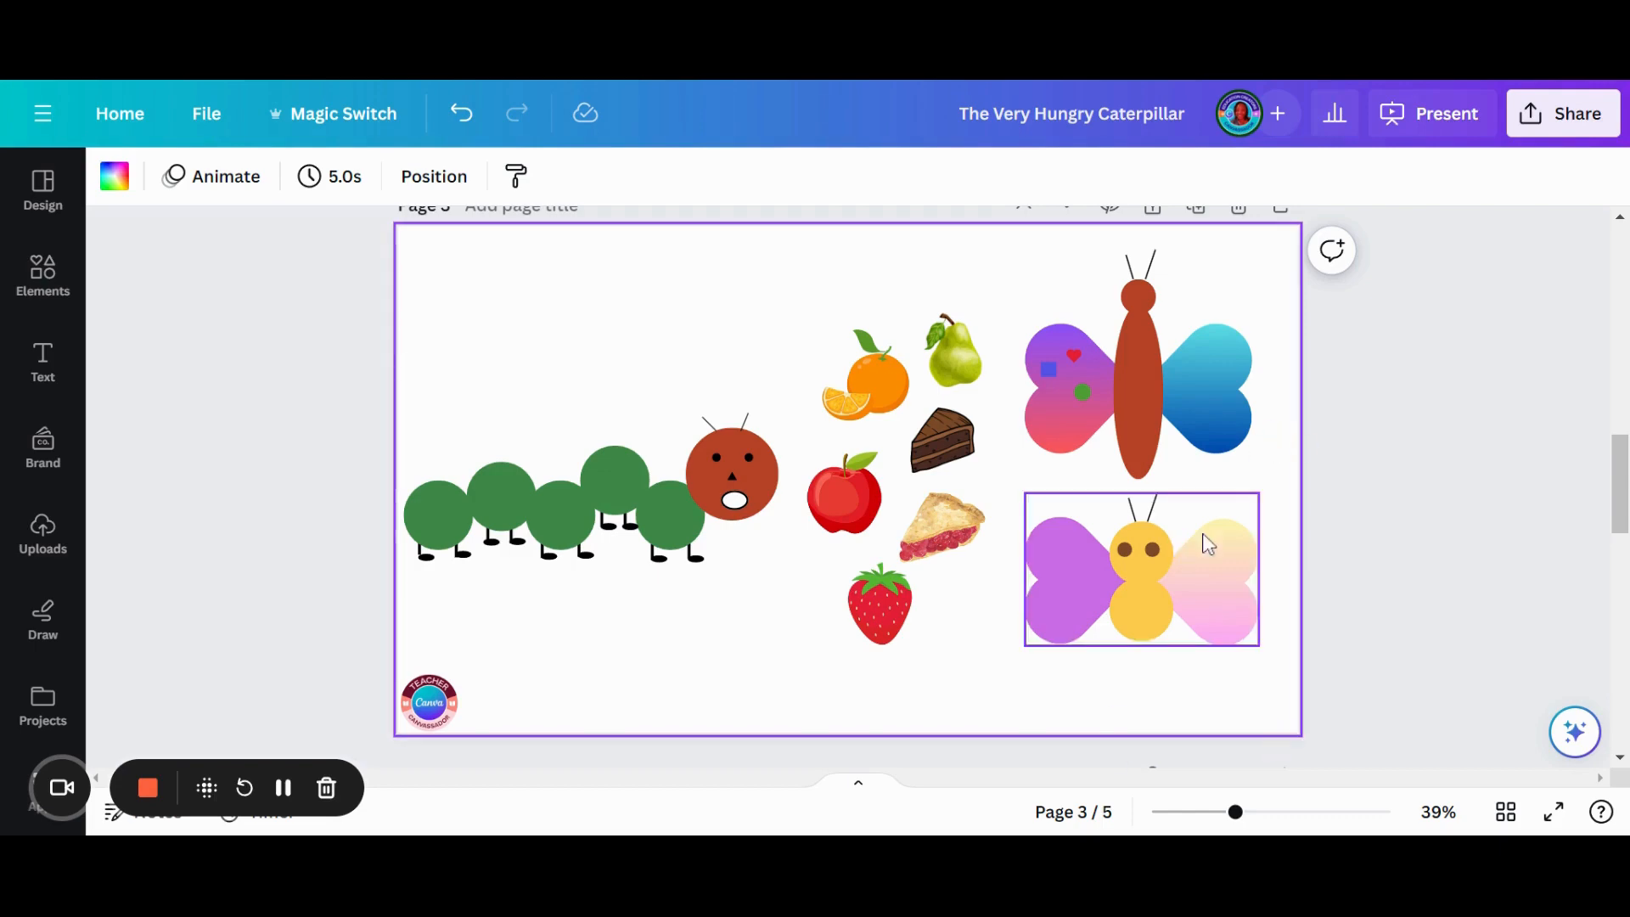
- Add a square to the "Adding Details and Finalizing" page and stretch it across the page's full width and upper half
drag(1619, 488, 1602, 583)
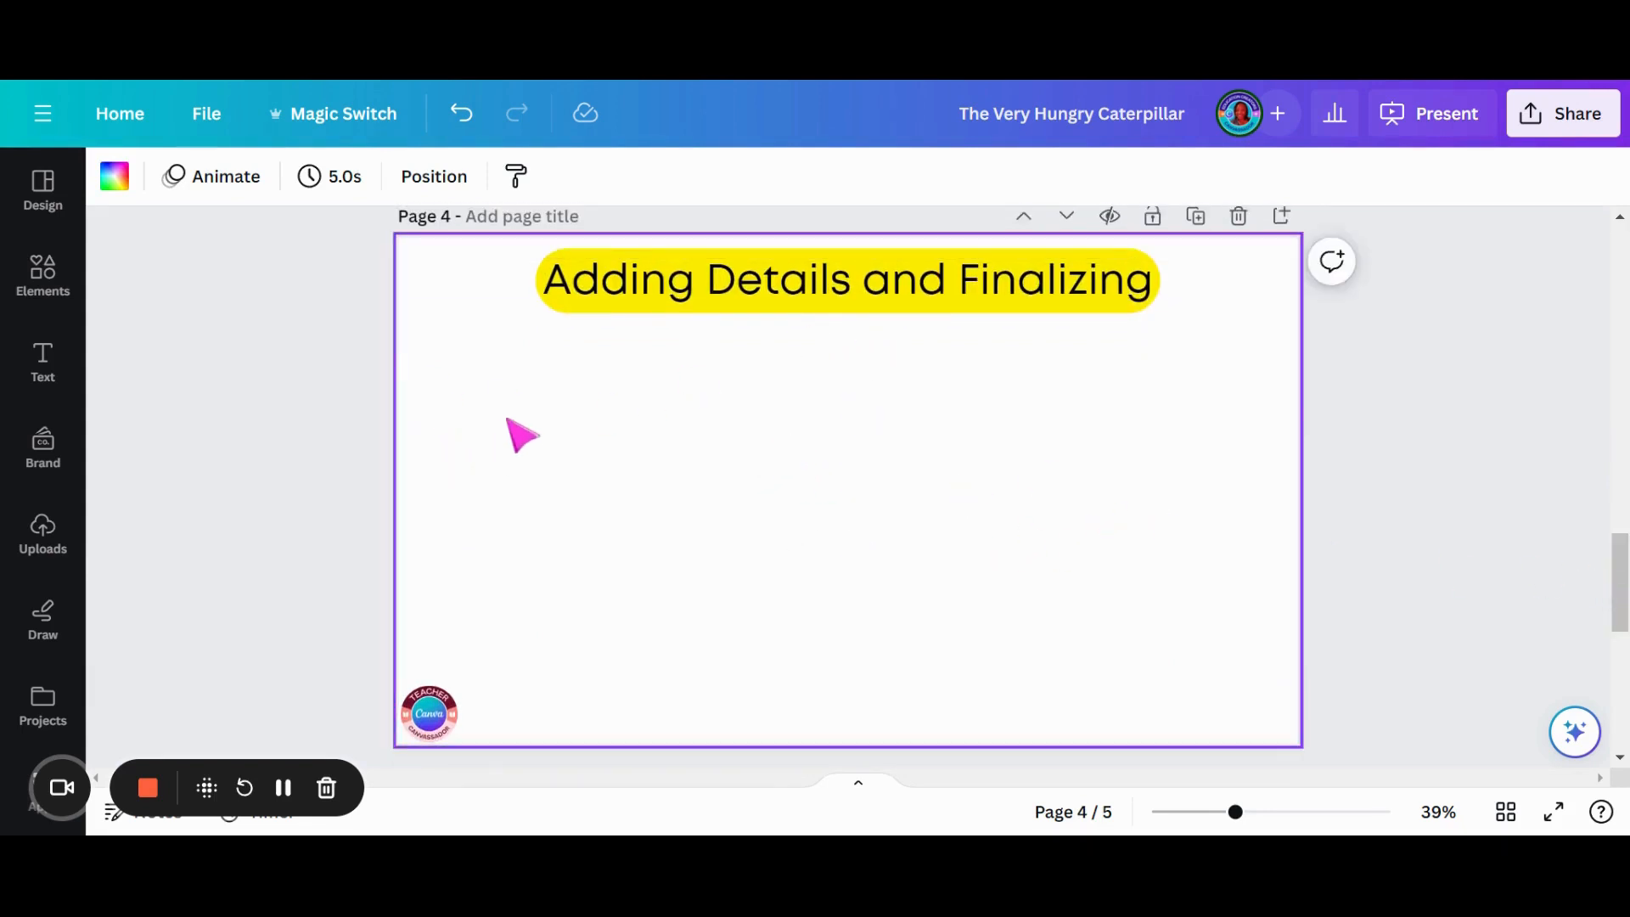
click(42, 280)
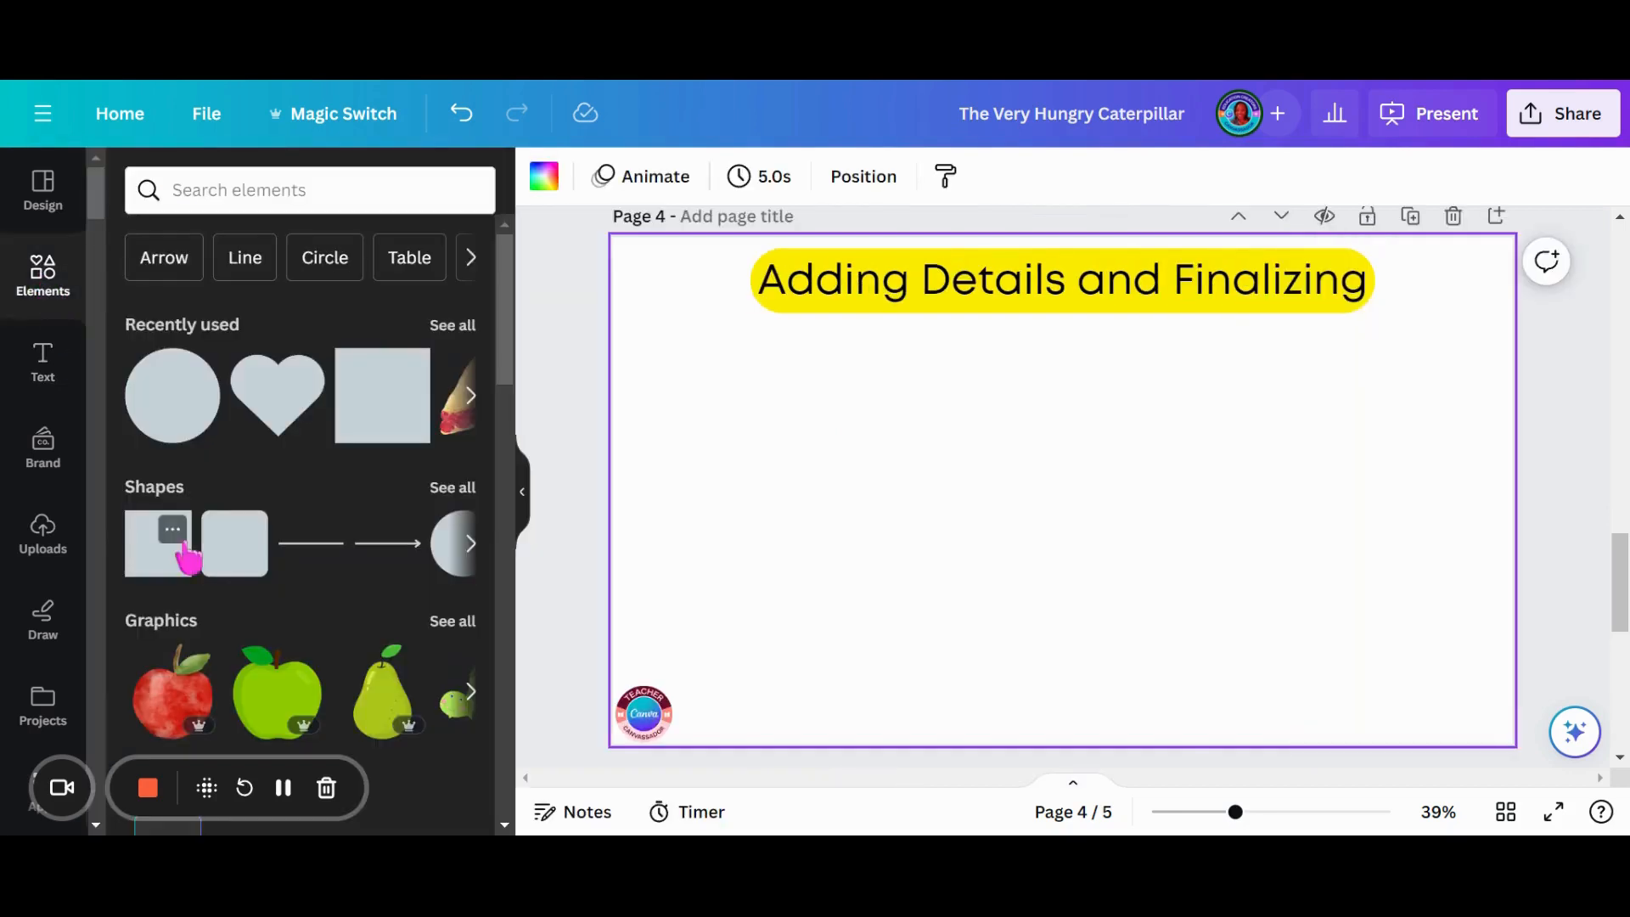
click(180, 580)
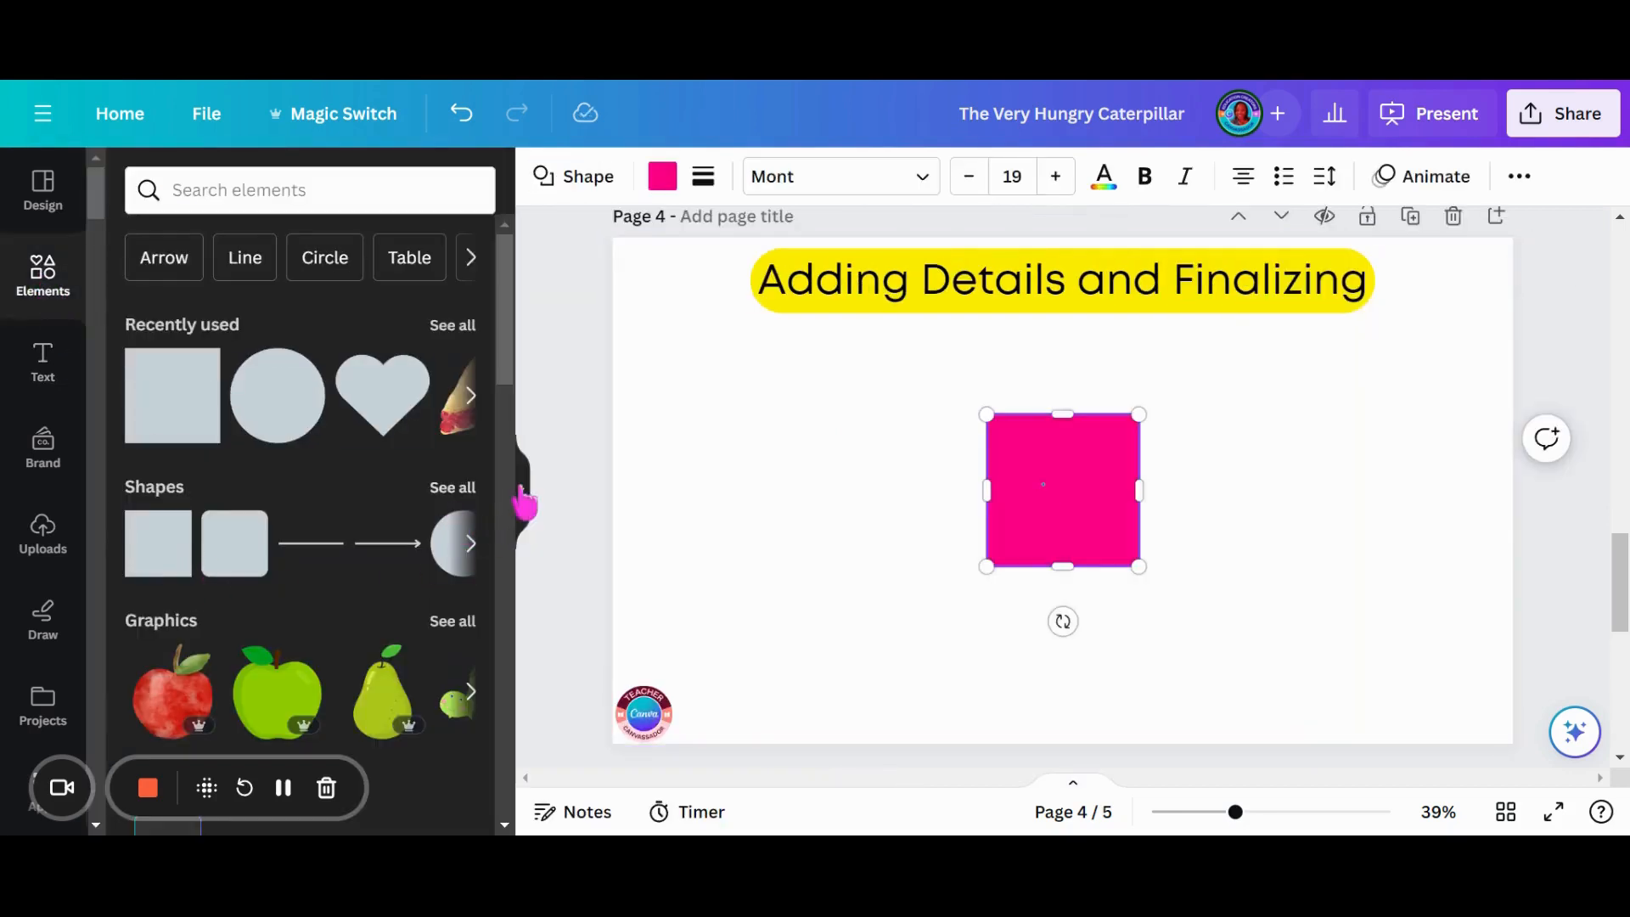
click(521, 494)
click(637, 527)
drag(829, 527, 445, 339)
drag(552, 316, 1298, 326)
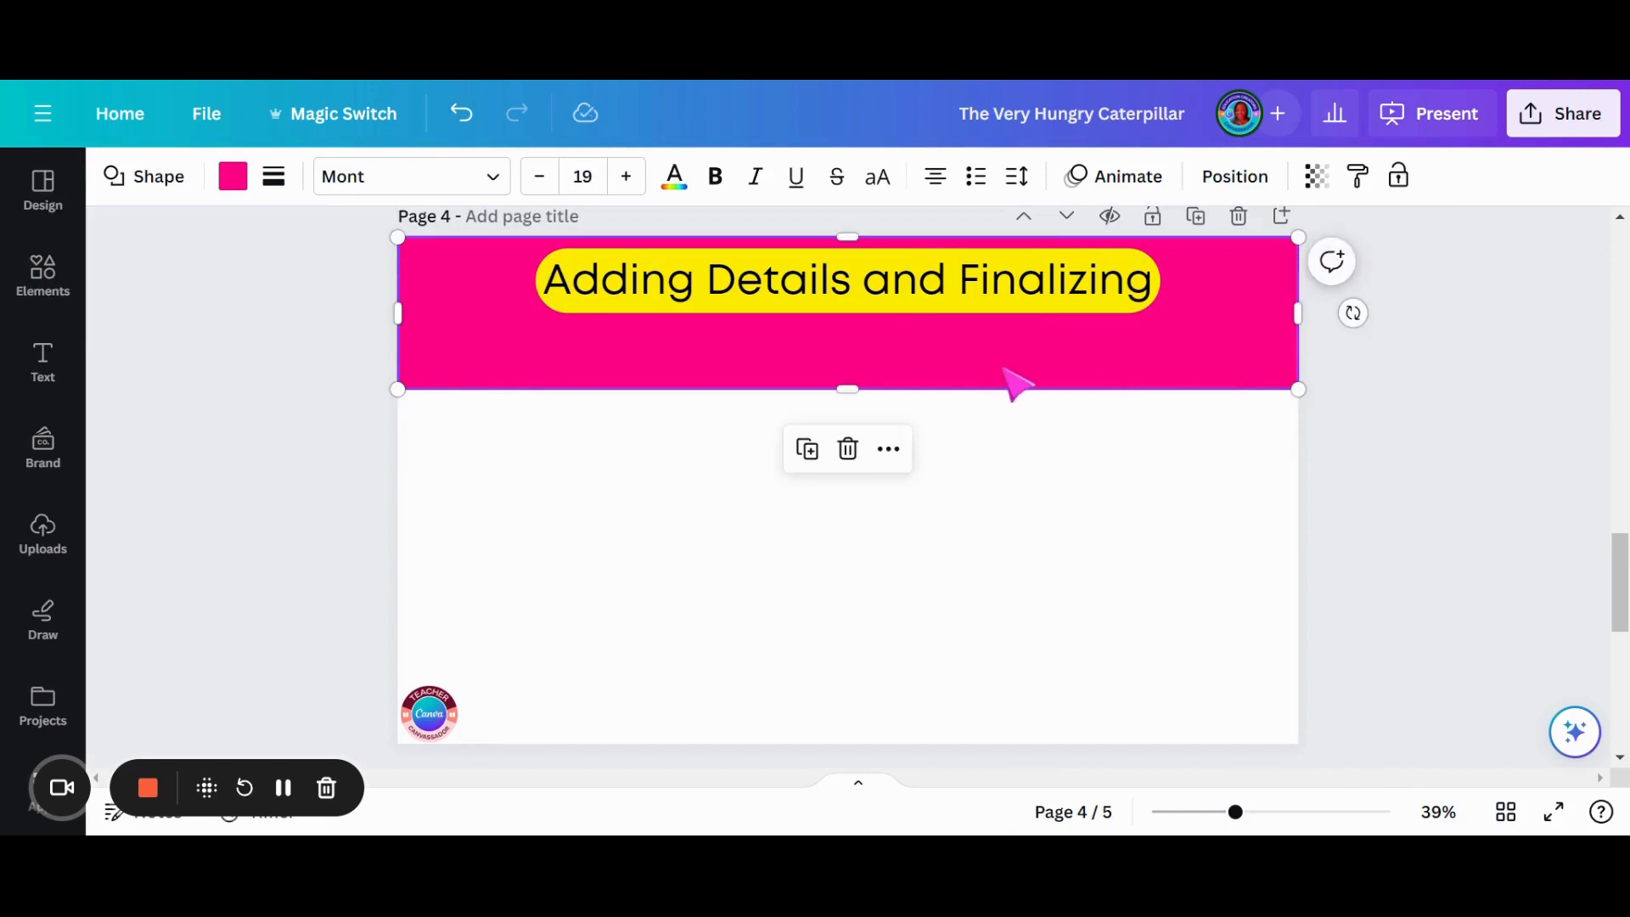
drag(960, 388, 994, 521)
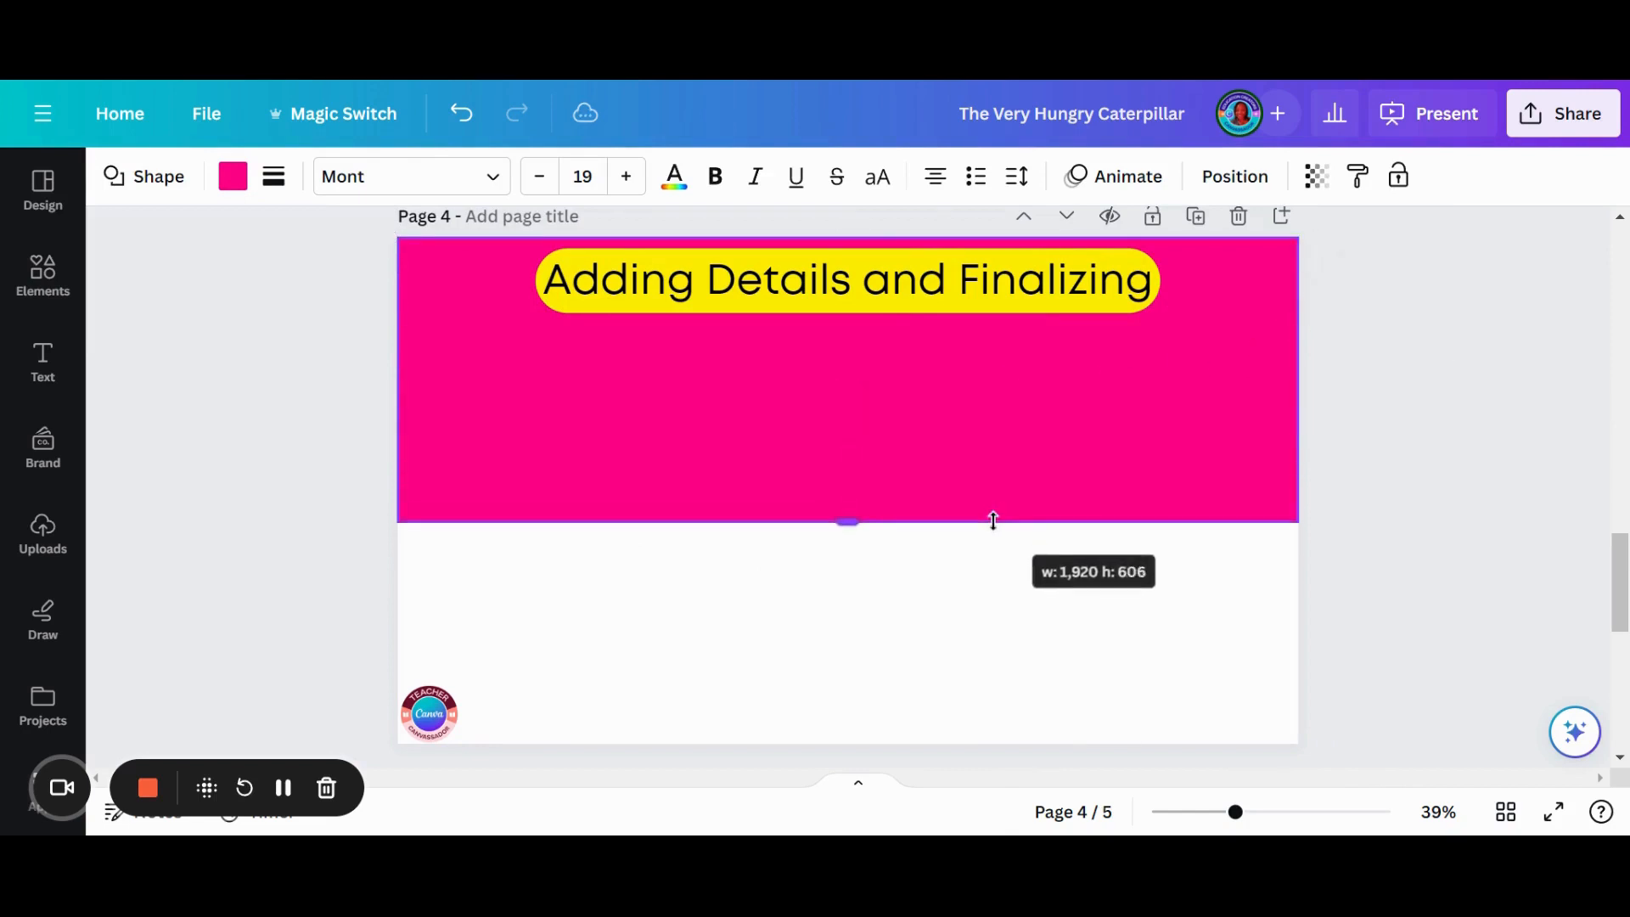
- Try a document blue and a custom muted lavender as the fill of the upper rectangle
click(229, 188)
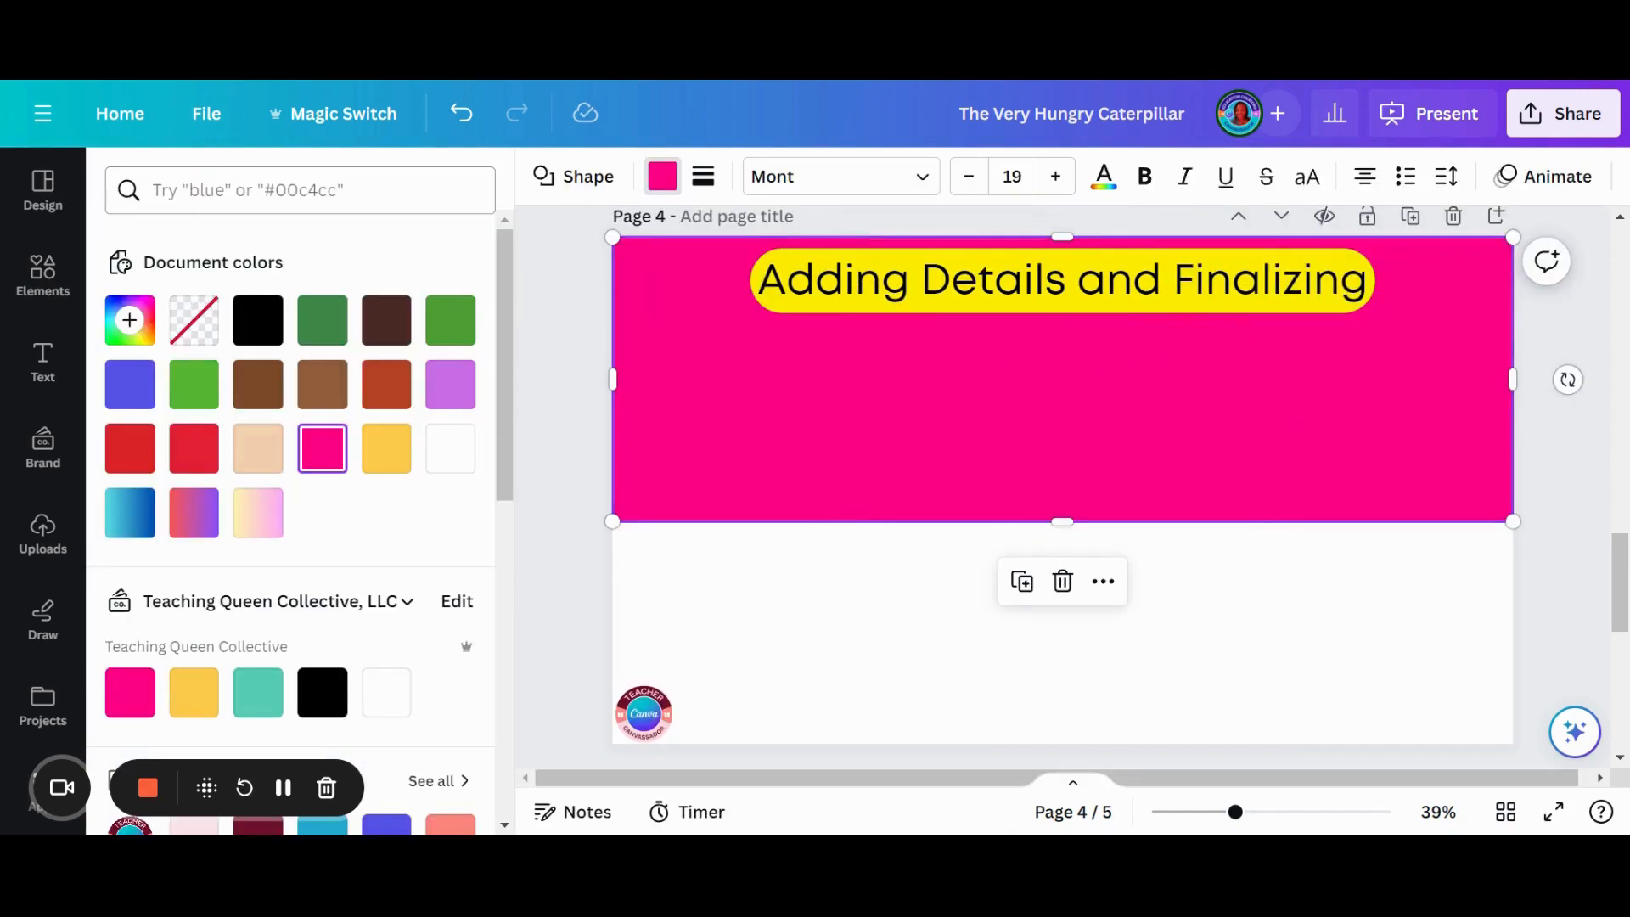
click(130, 386)
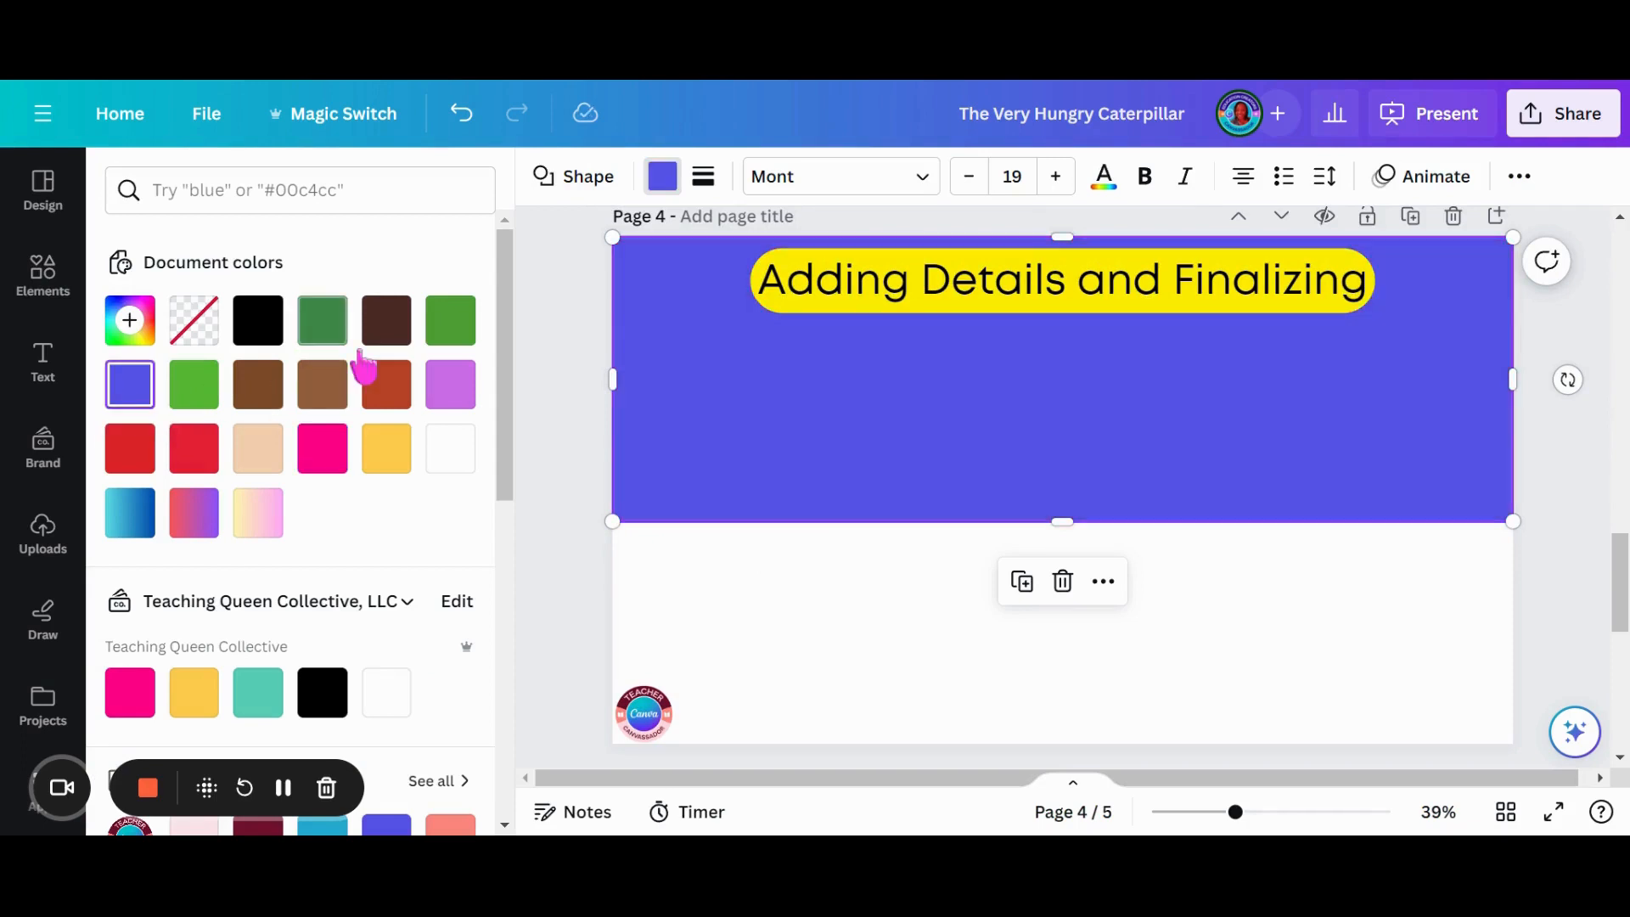
click(130, 321)
drag(338, 443, 208, 451)
click(289, 192)
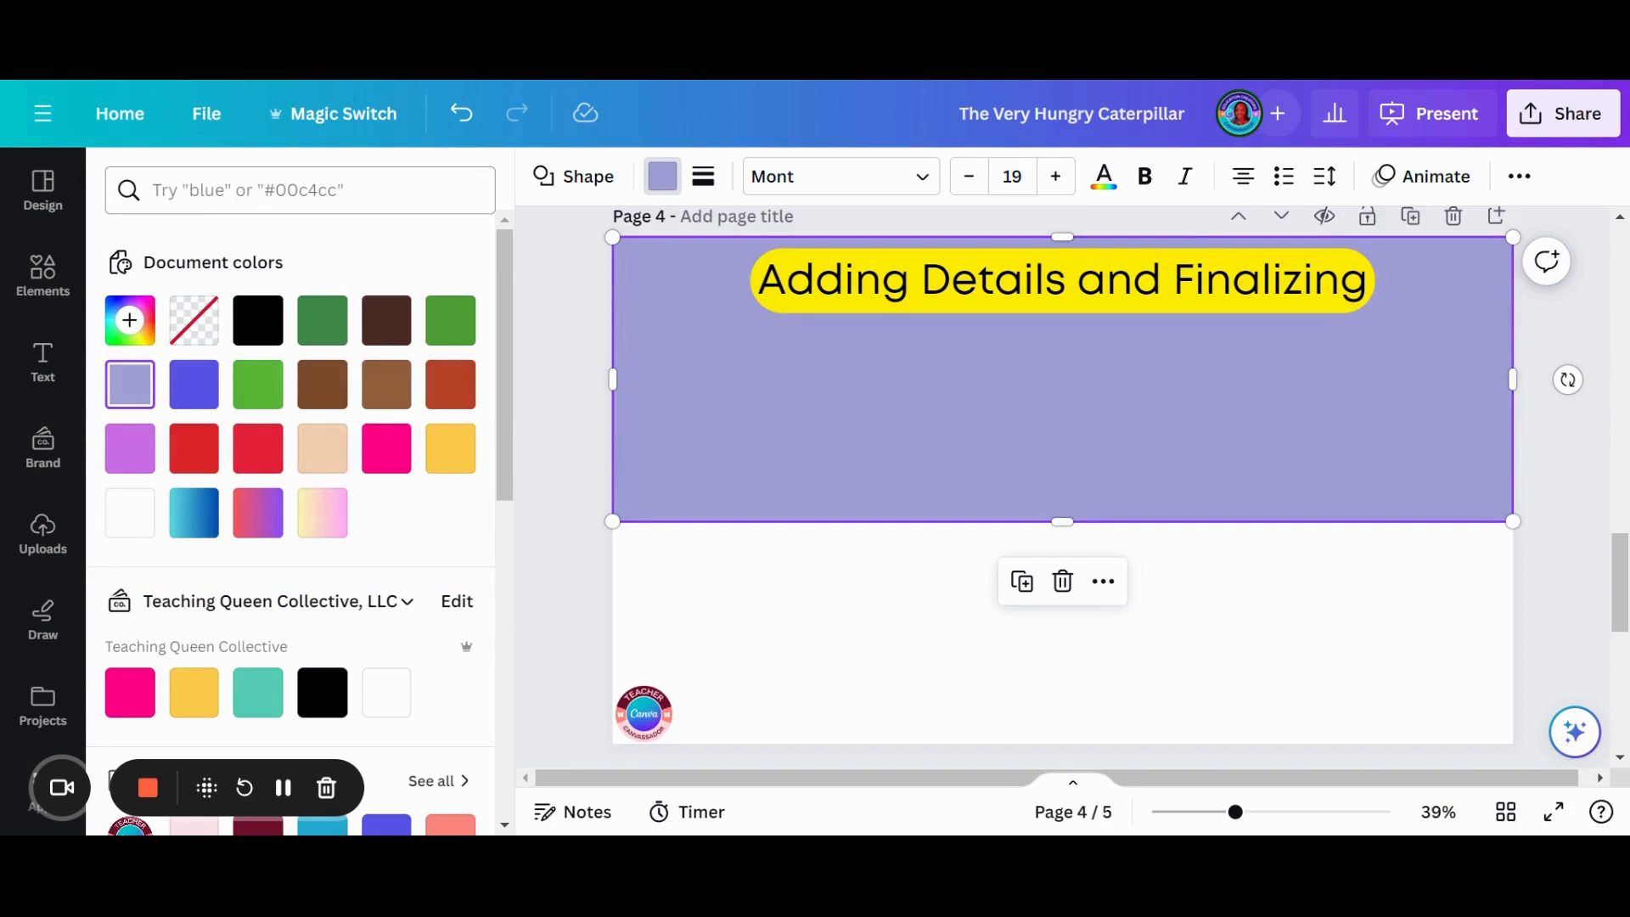
- Search the colours for "sky blue" and fill the upper rectangle with the pale blue of the Sky Balloons palette
click(313, 189)
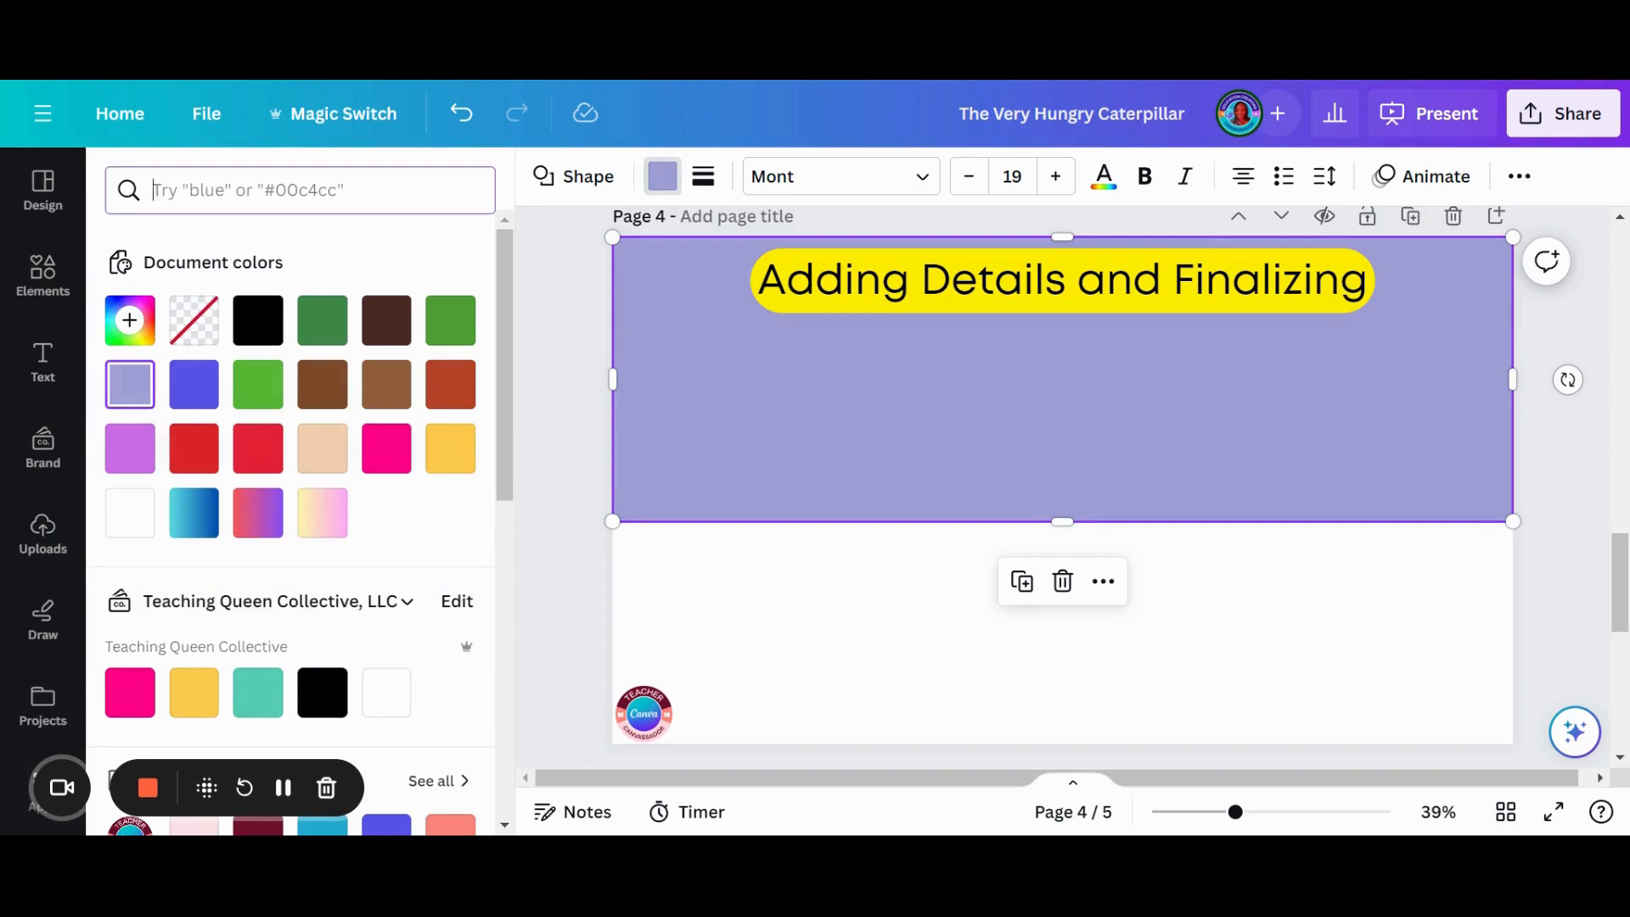
text(sky bl)
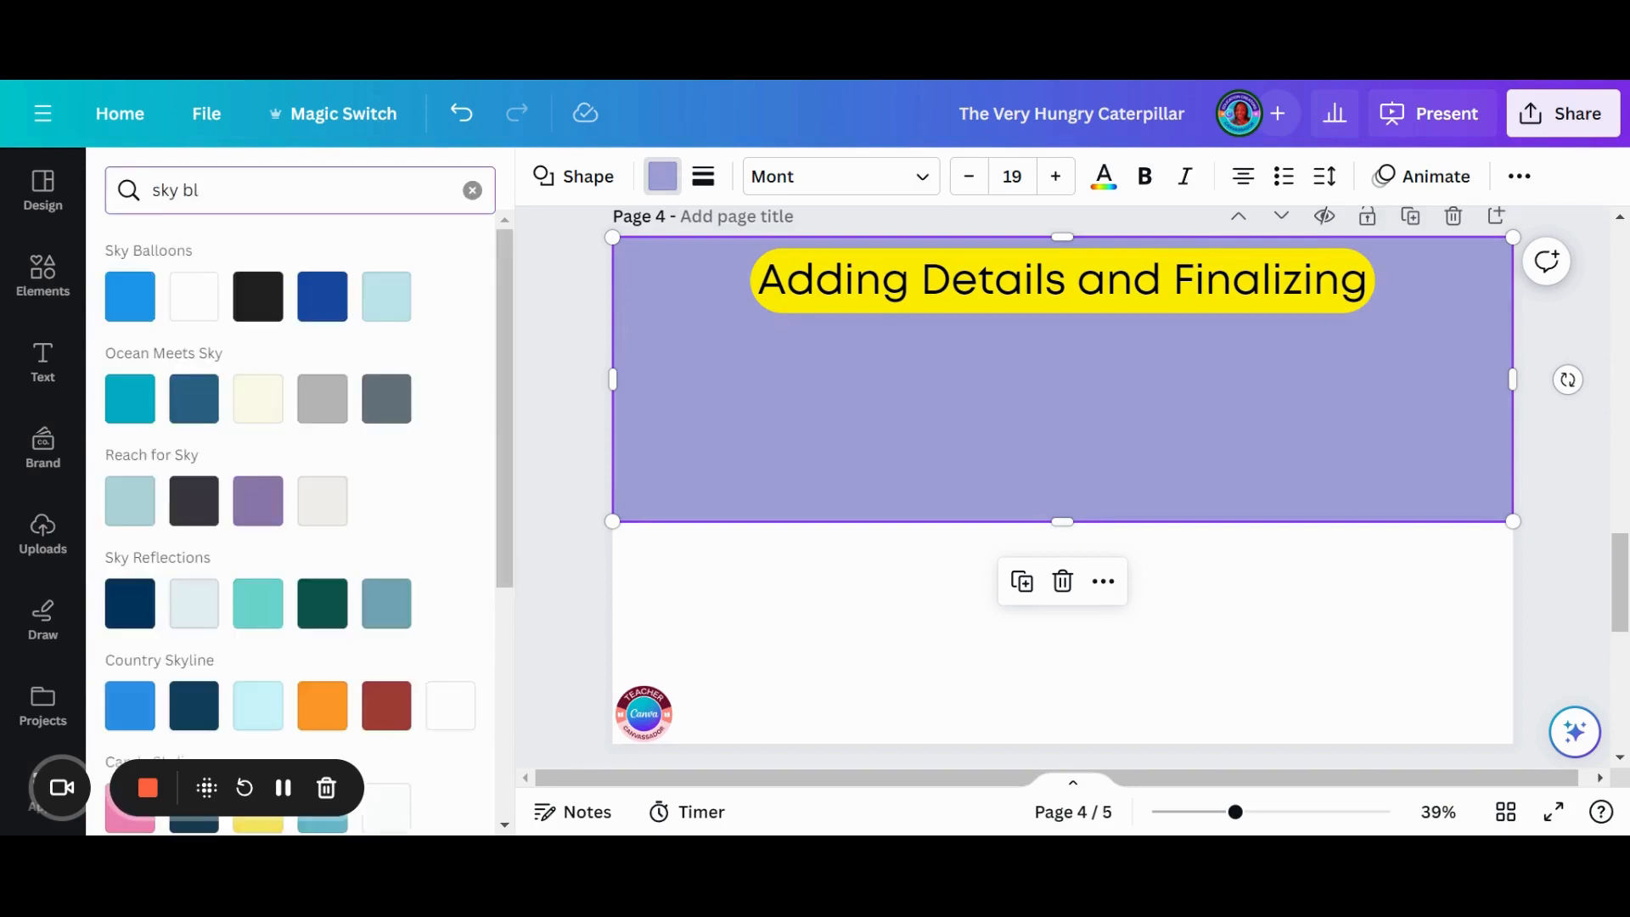
text(ue)
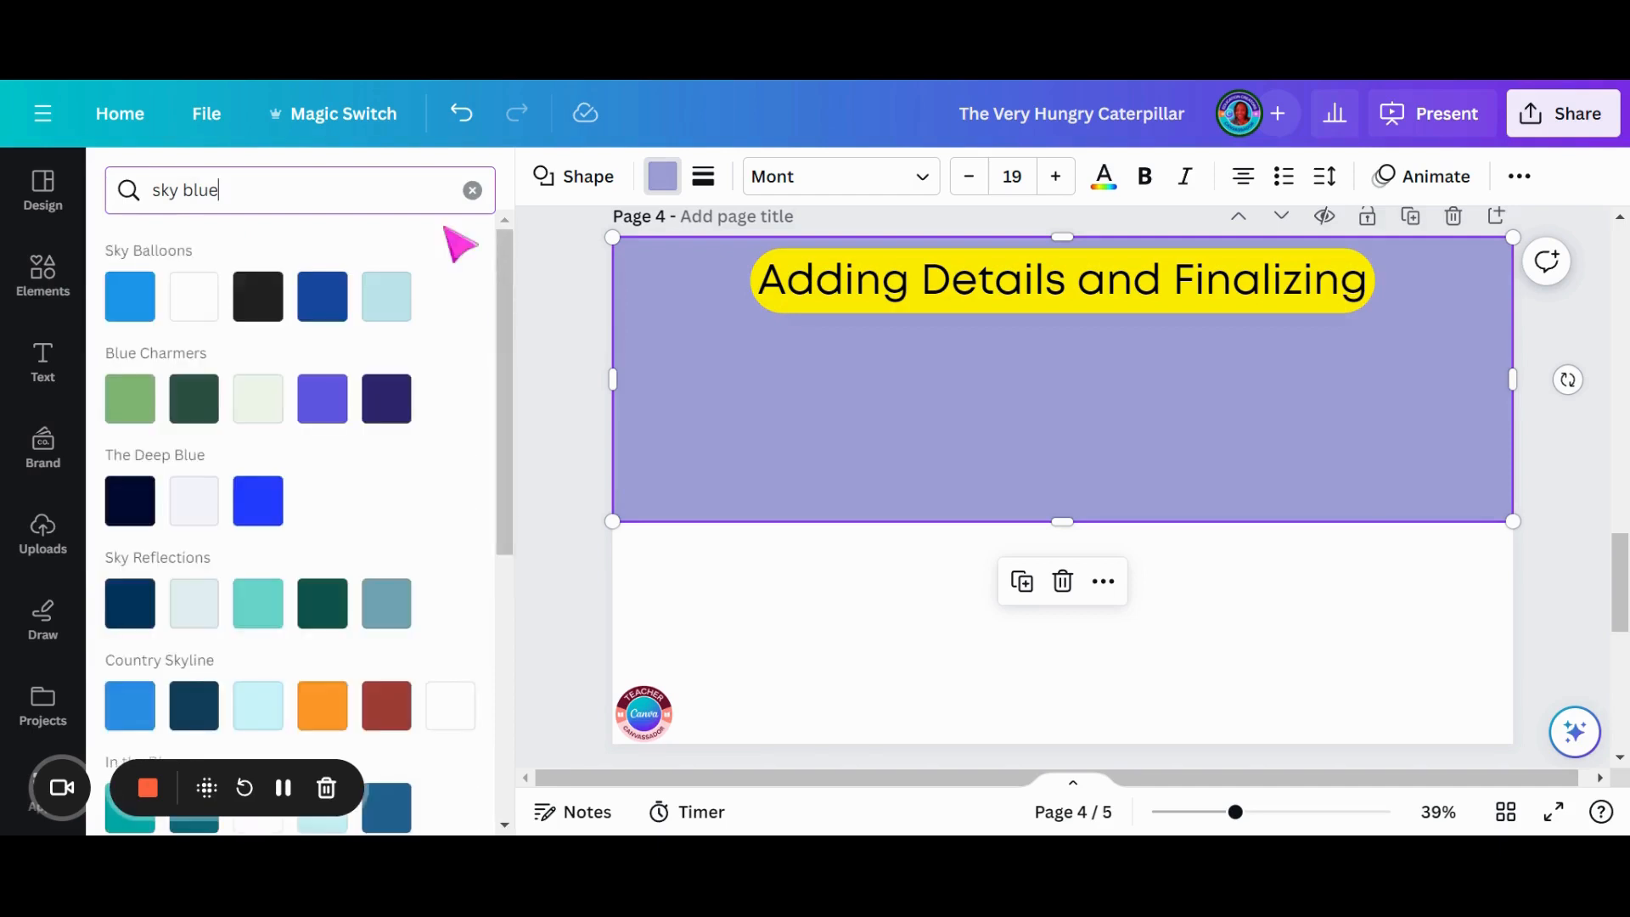
click(386, 302)
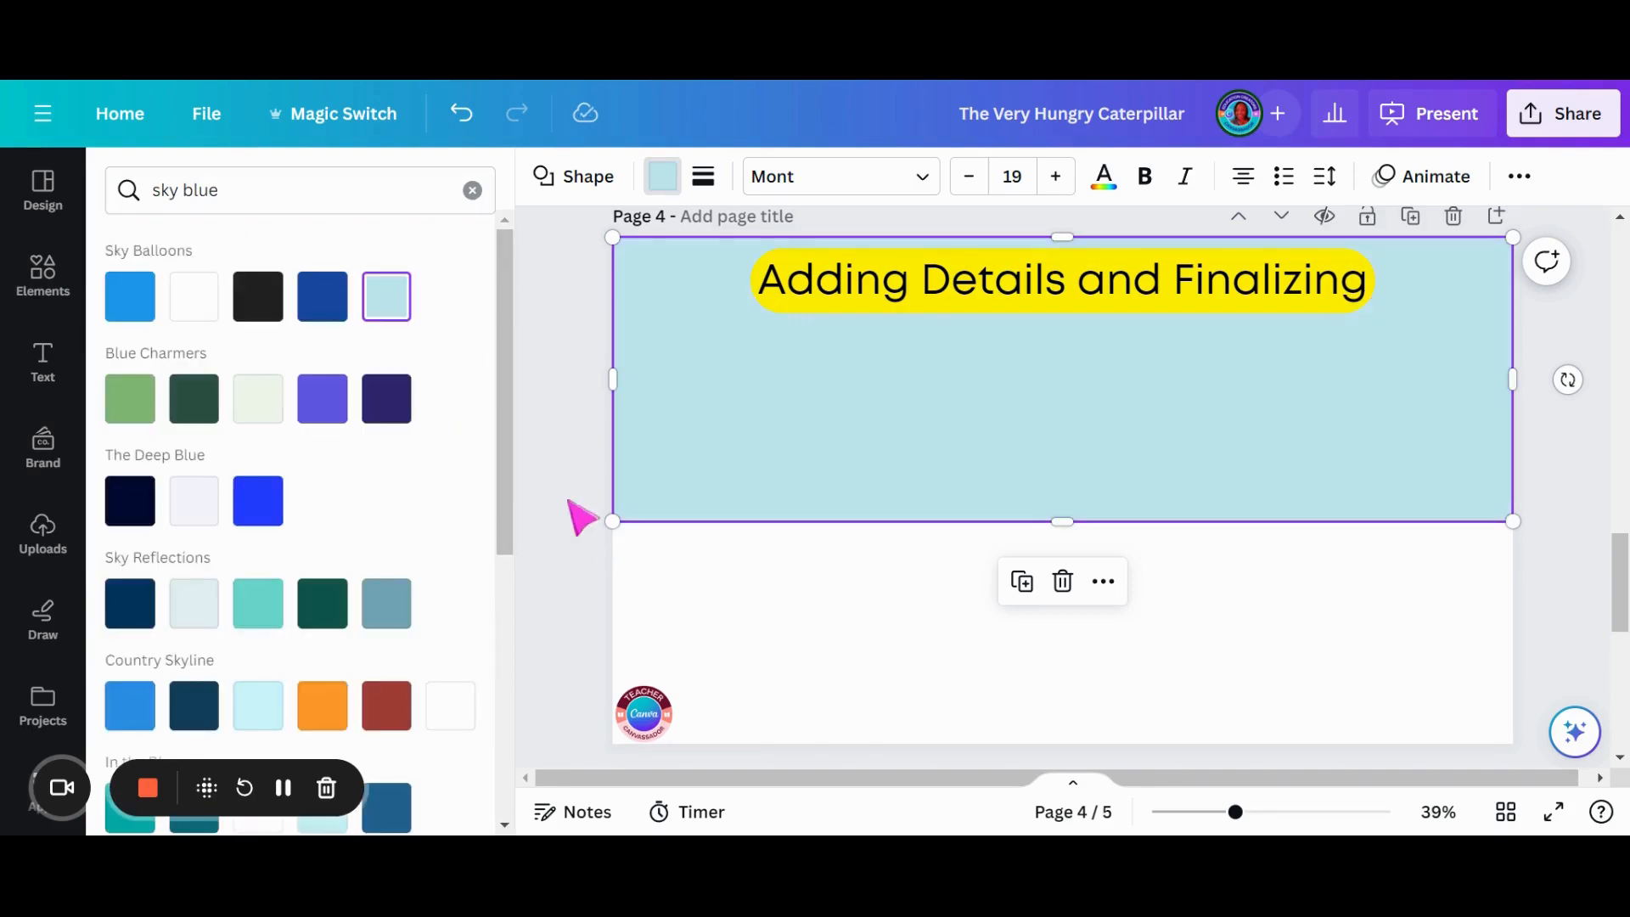
click(748, 641)
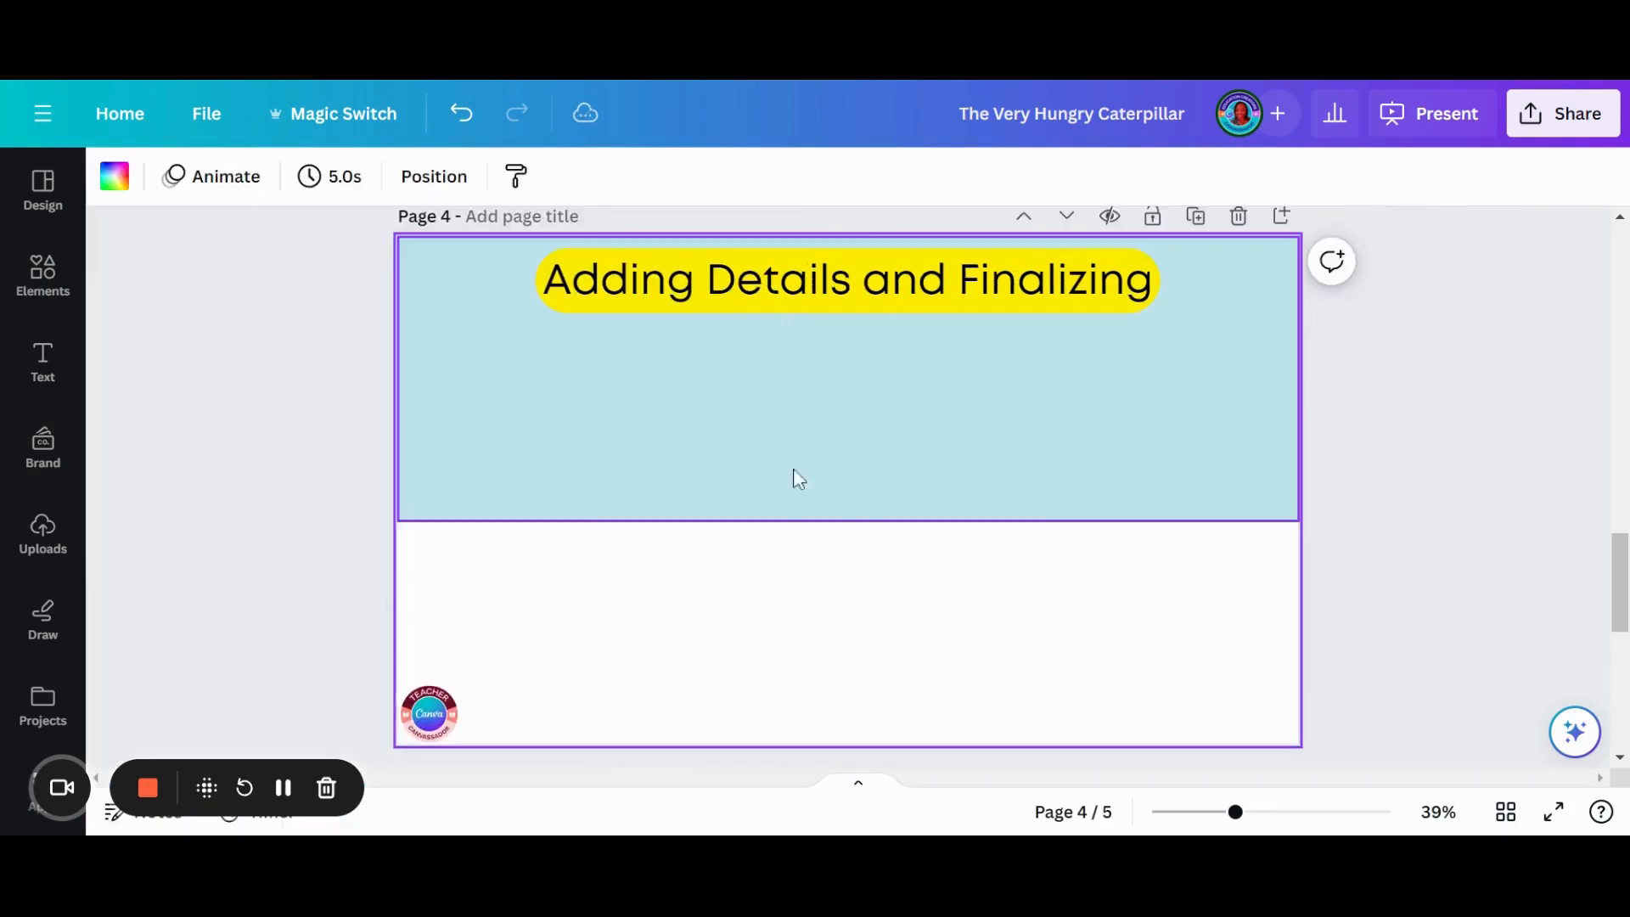
- Duplicate the pale blue rectangle, place the copy directly below it and shorten it to the page's bottom edge
click(717, 472)
click(807, 582)
drag(982, 436, 957, 659)
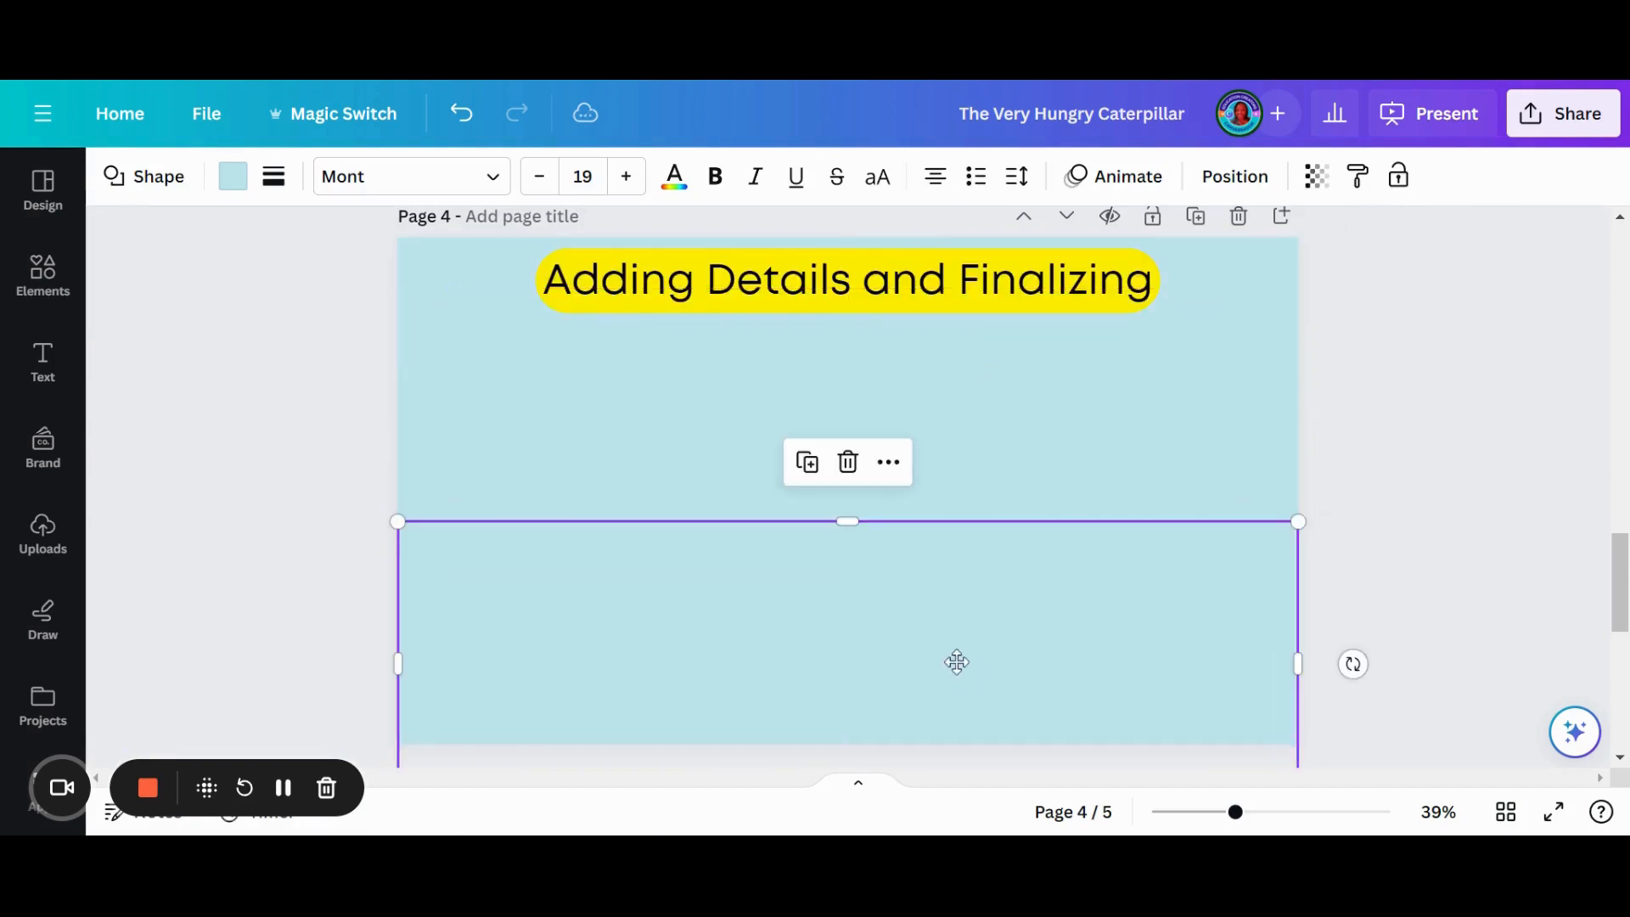
scroll(934, 648, down, 2)
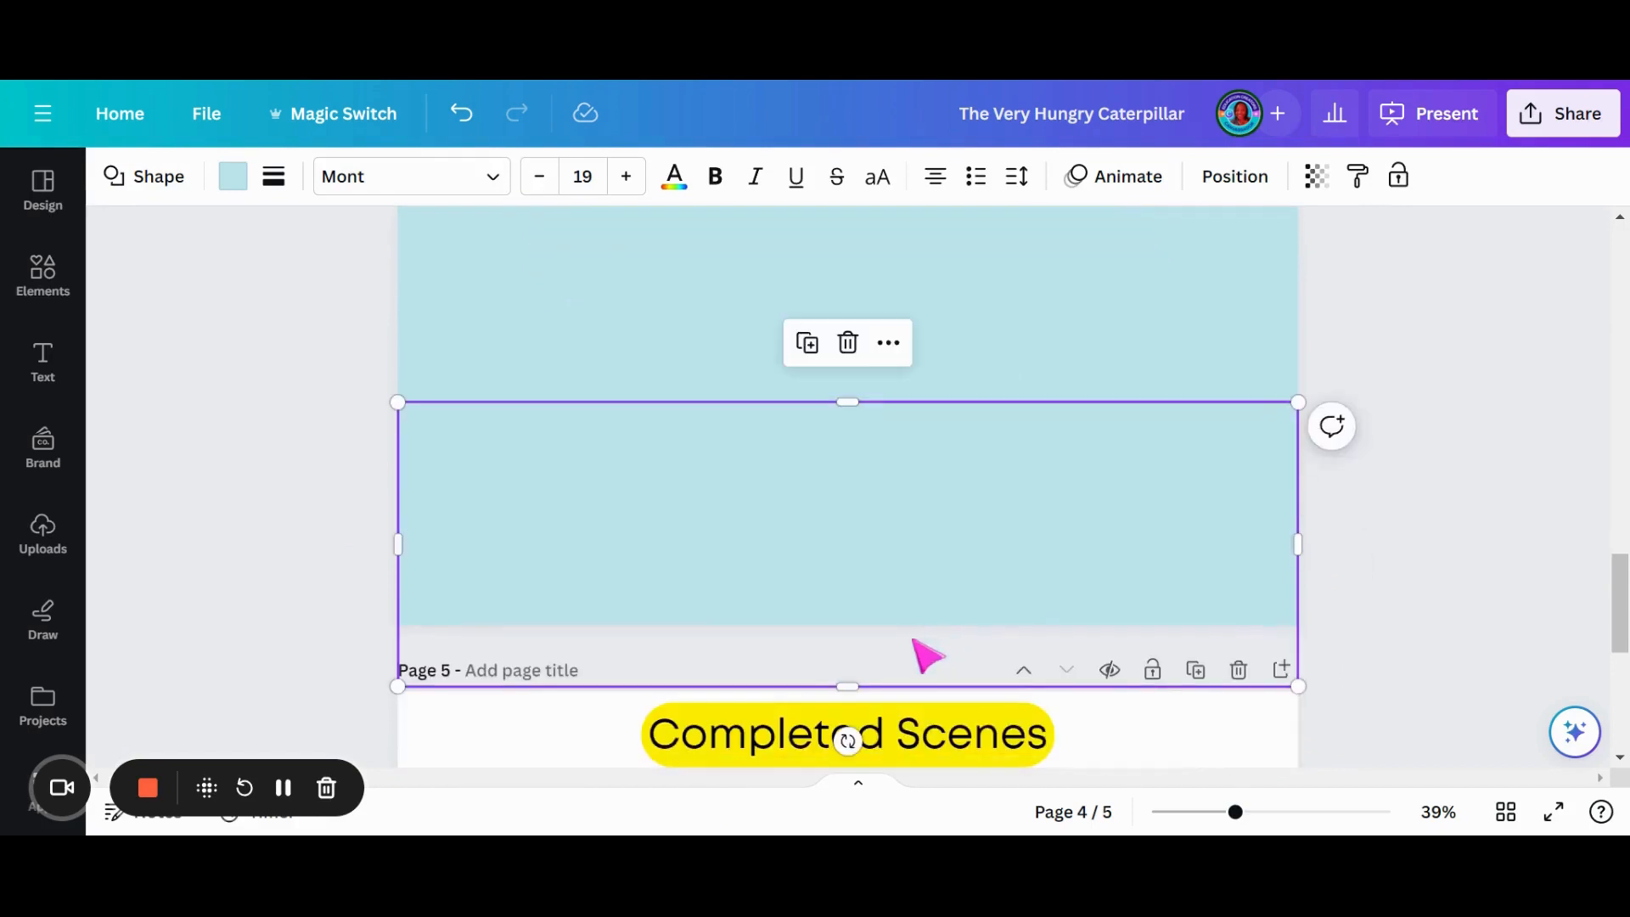
drag(860, 686, 848, 624)
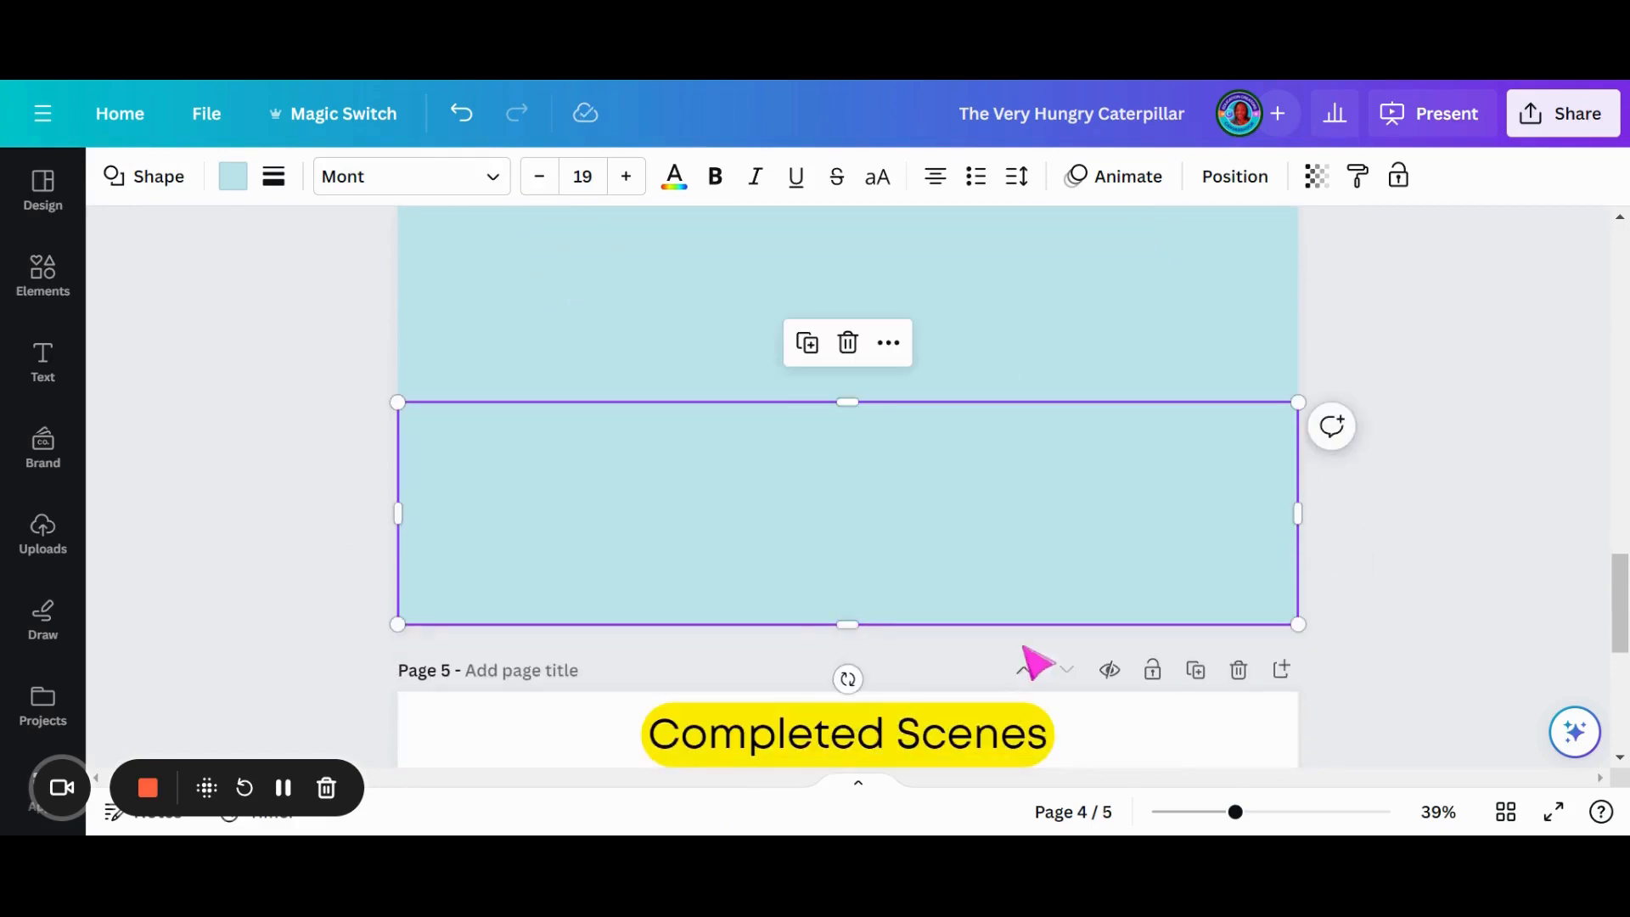
scroll(975, 600, up, 2)
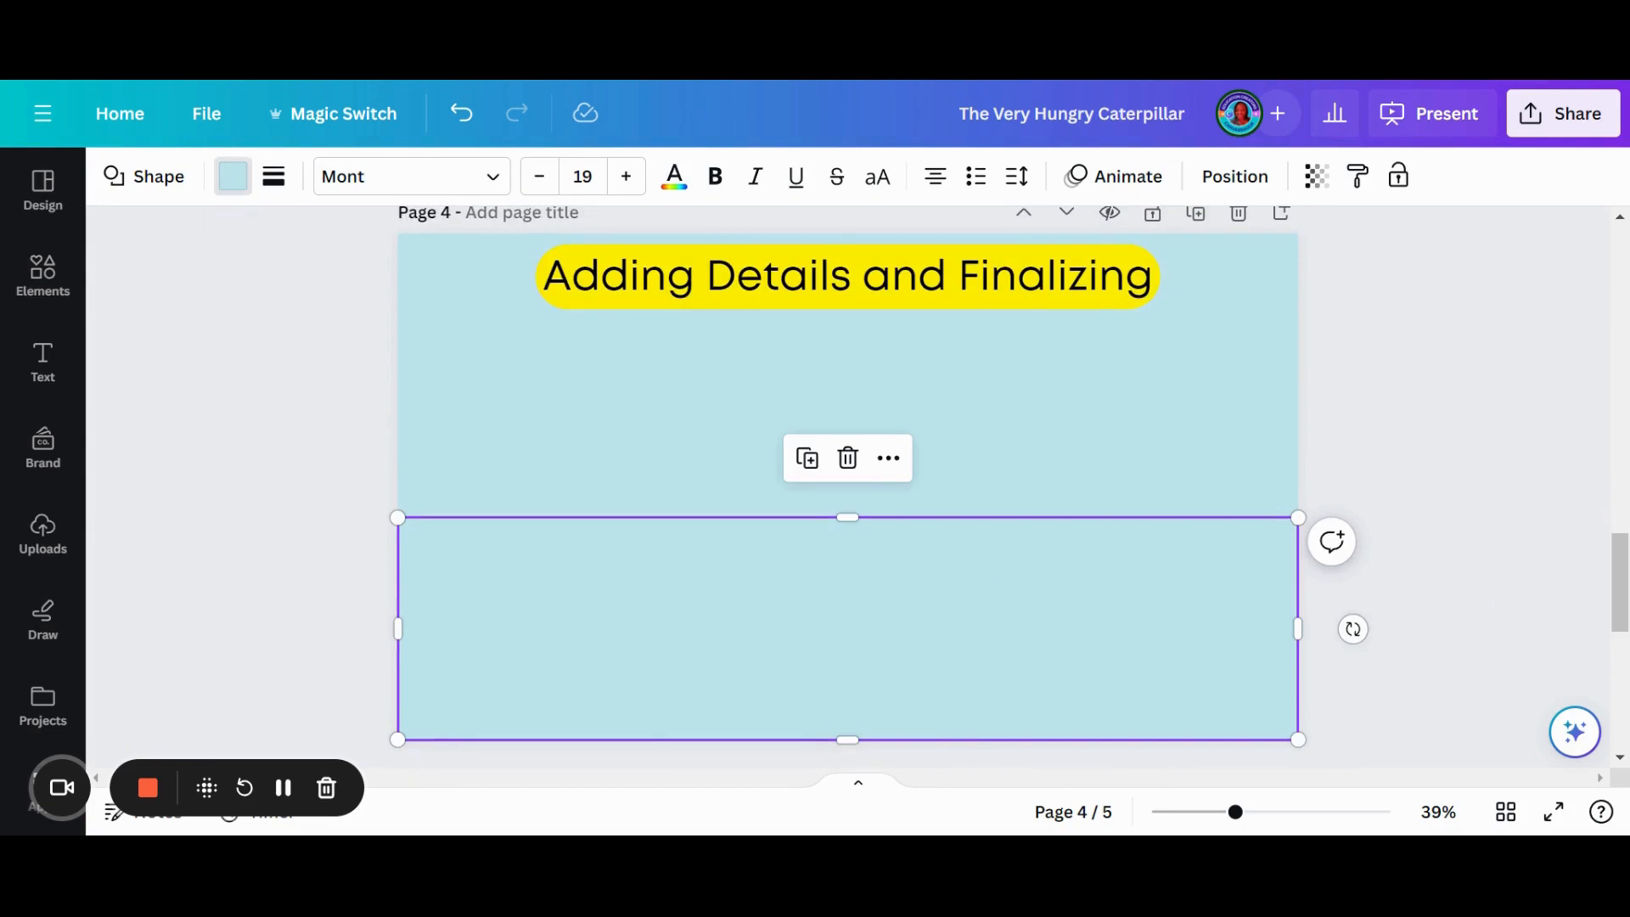
- Search the colours for "grass" and "green" and fill the lower rectangle with green #008000
click(233, 175)
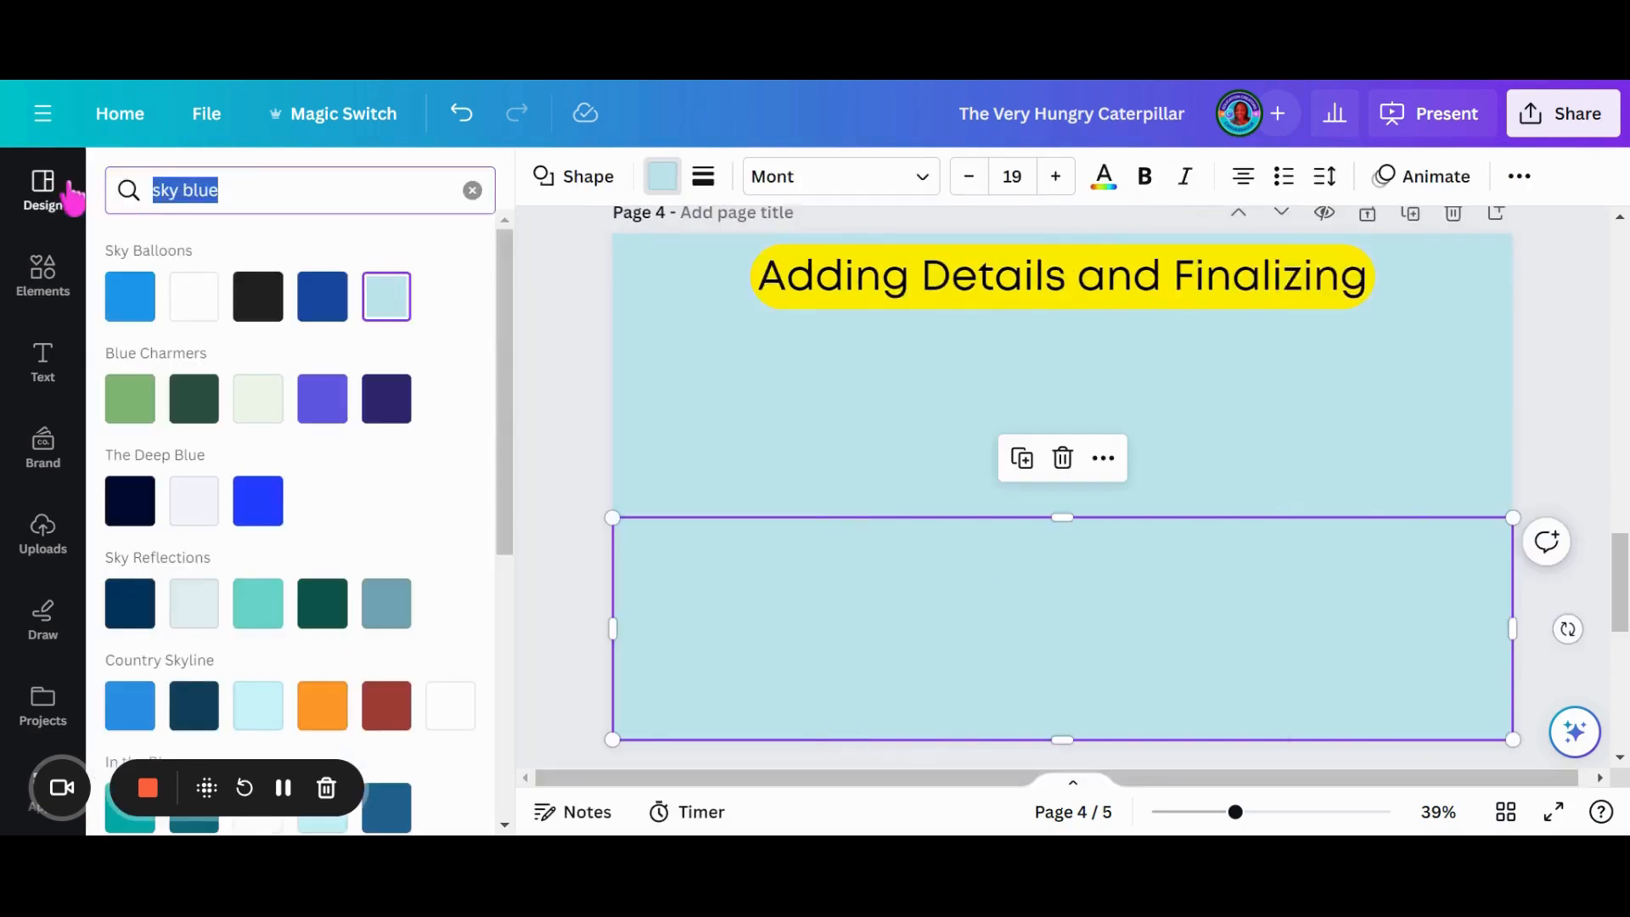
text(grass)
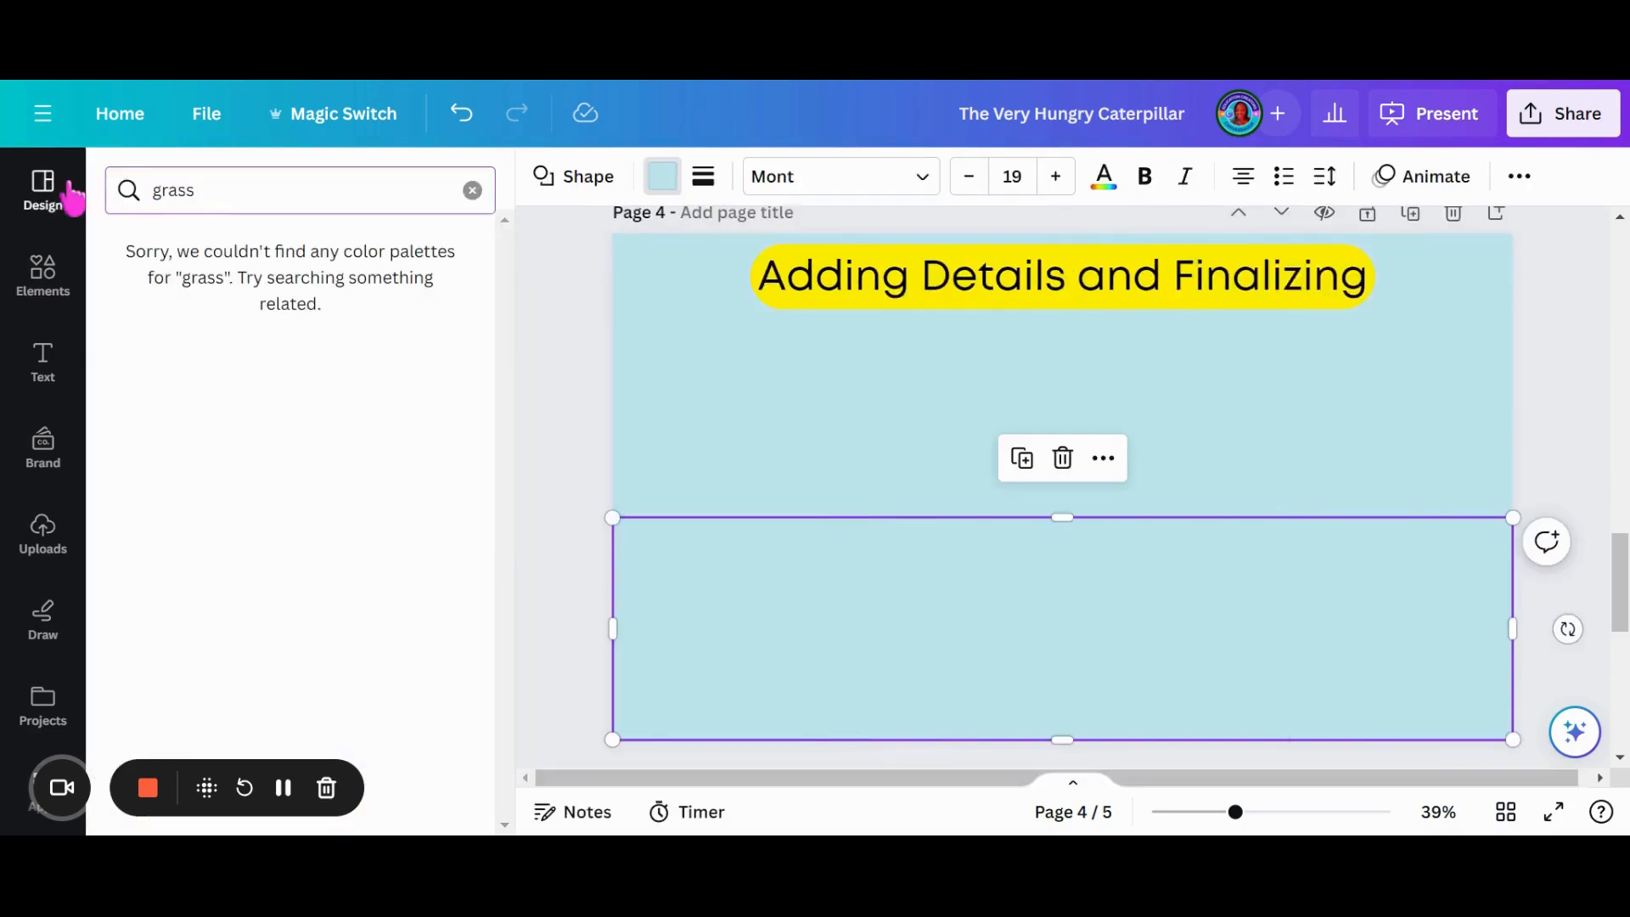
text(green)
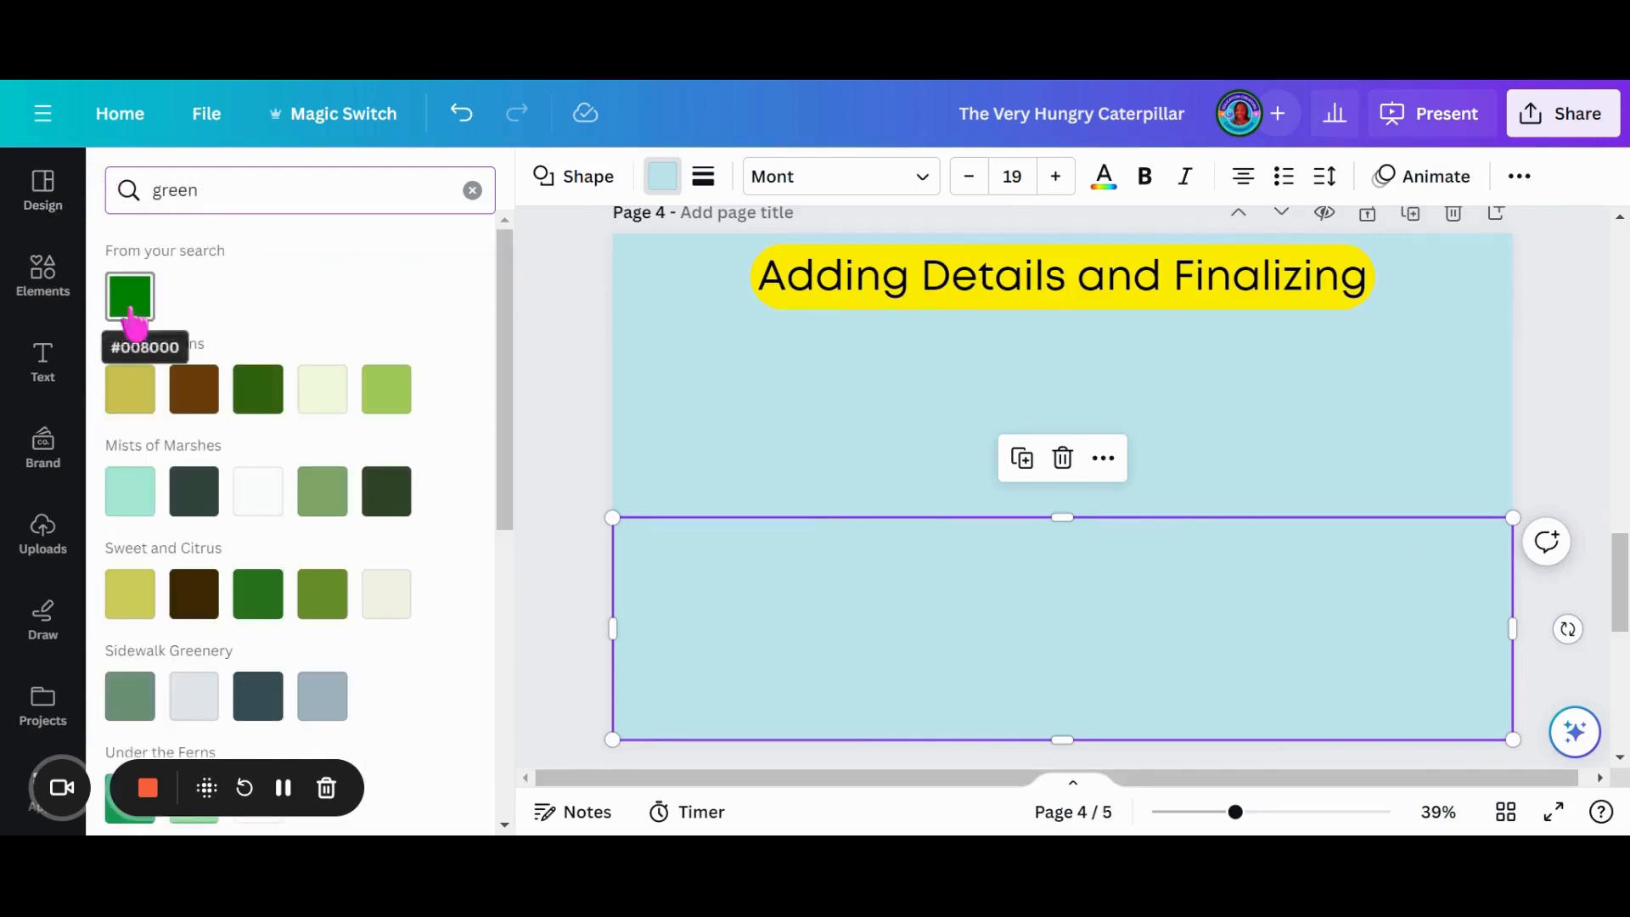
click(130, 306)
click(535, 561)
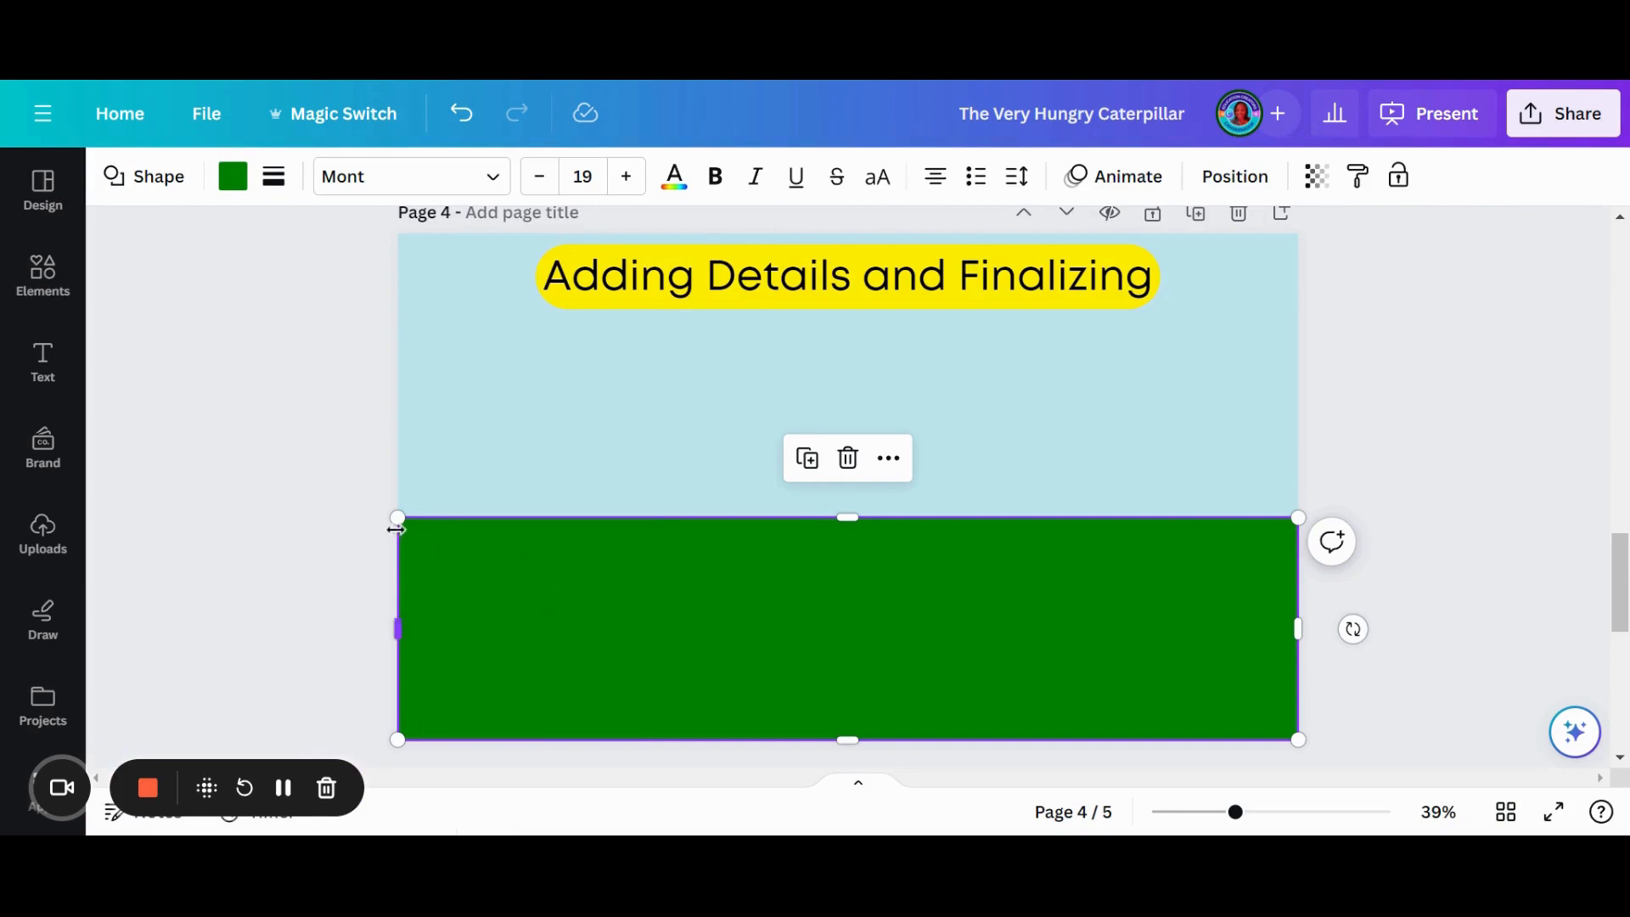
- Search the elements for "grass"
click(370, 545)
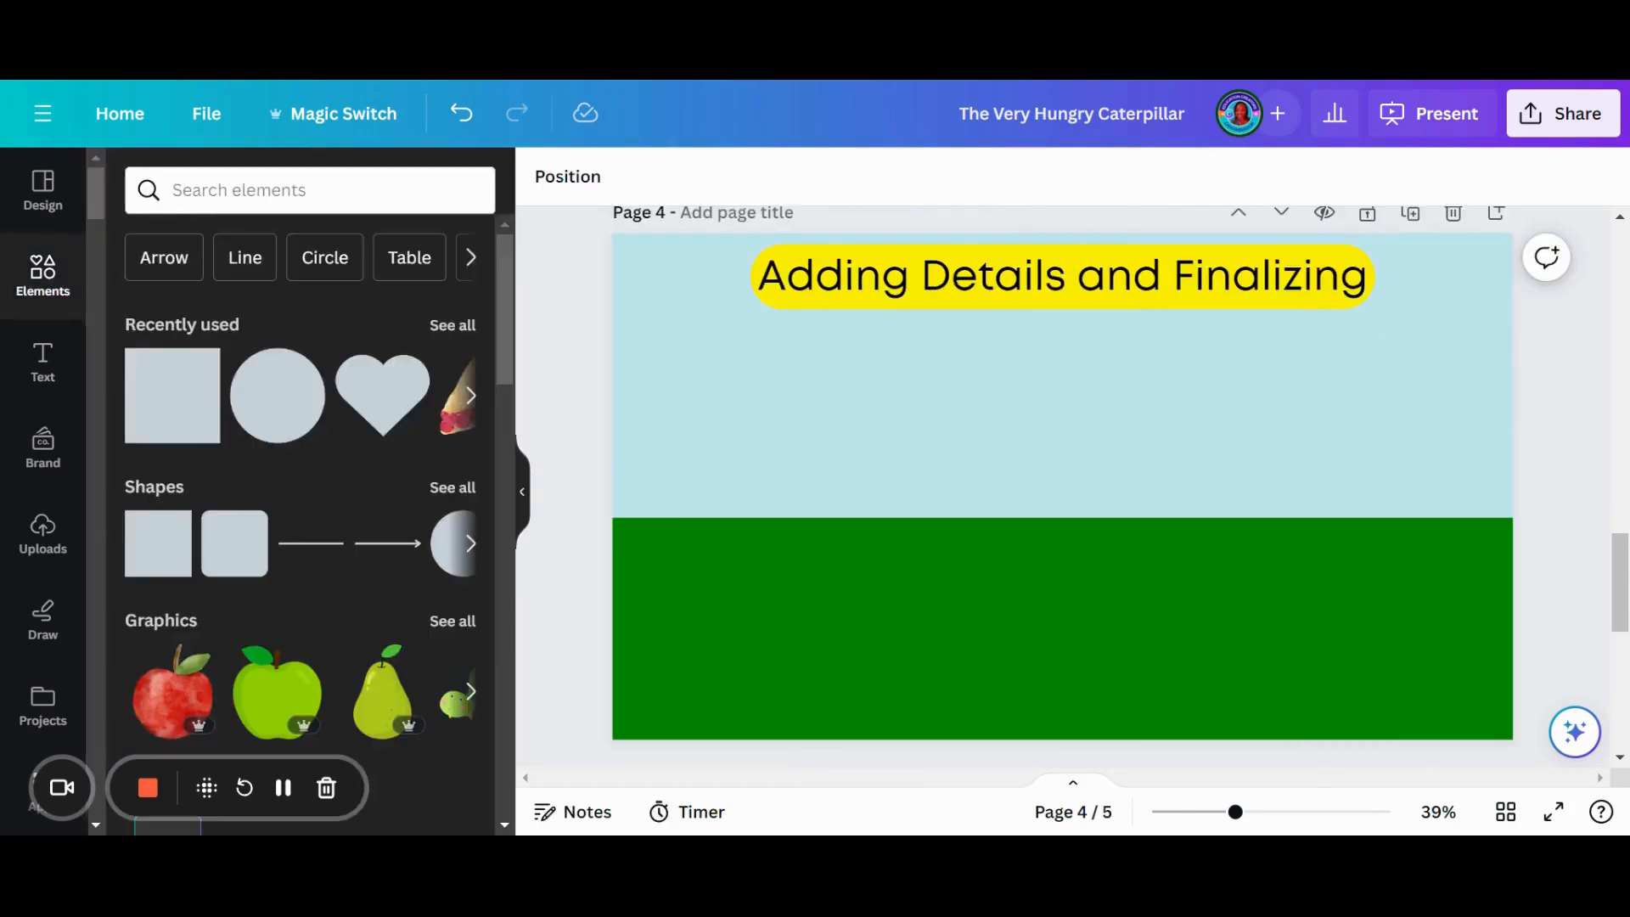
click(194, 190)
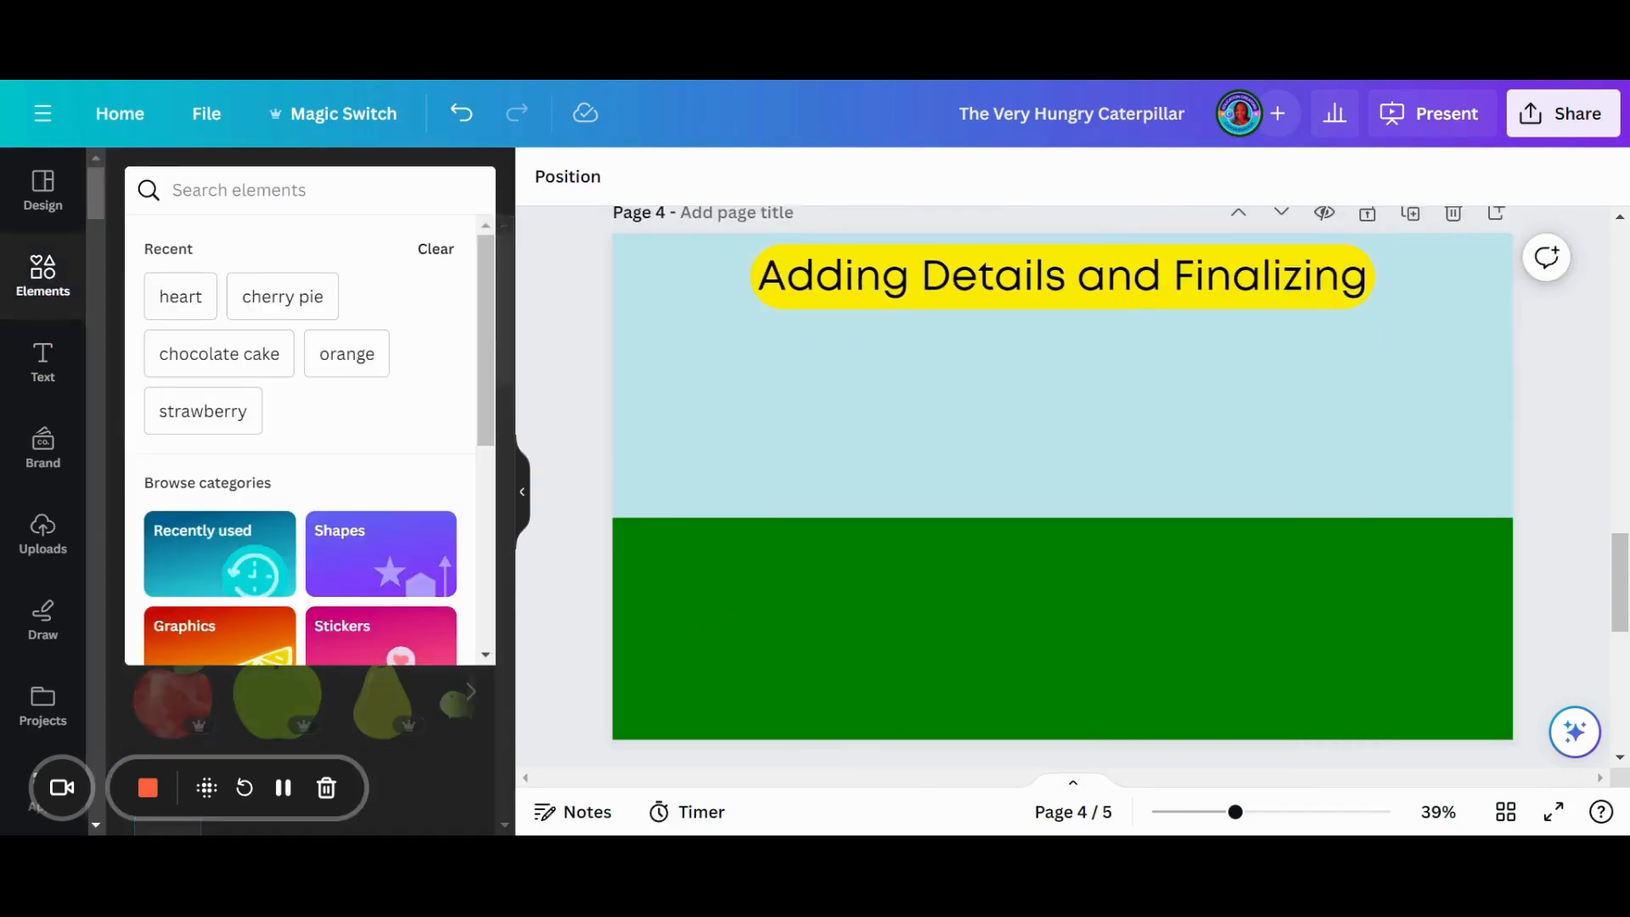
text(grass)
key(Return)
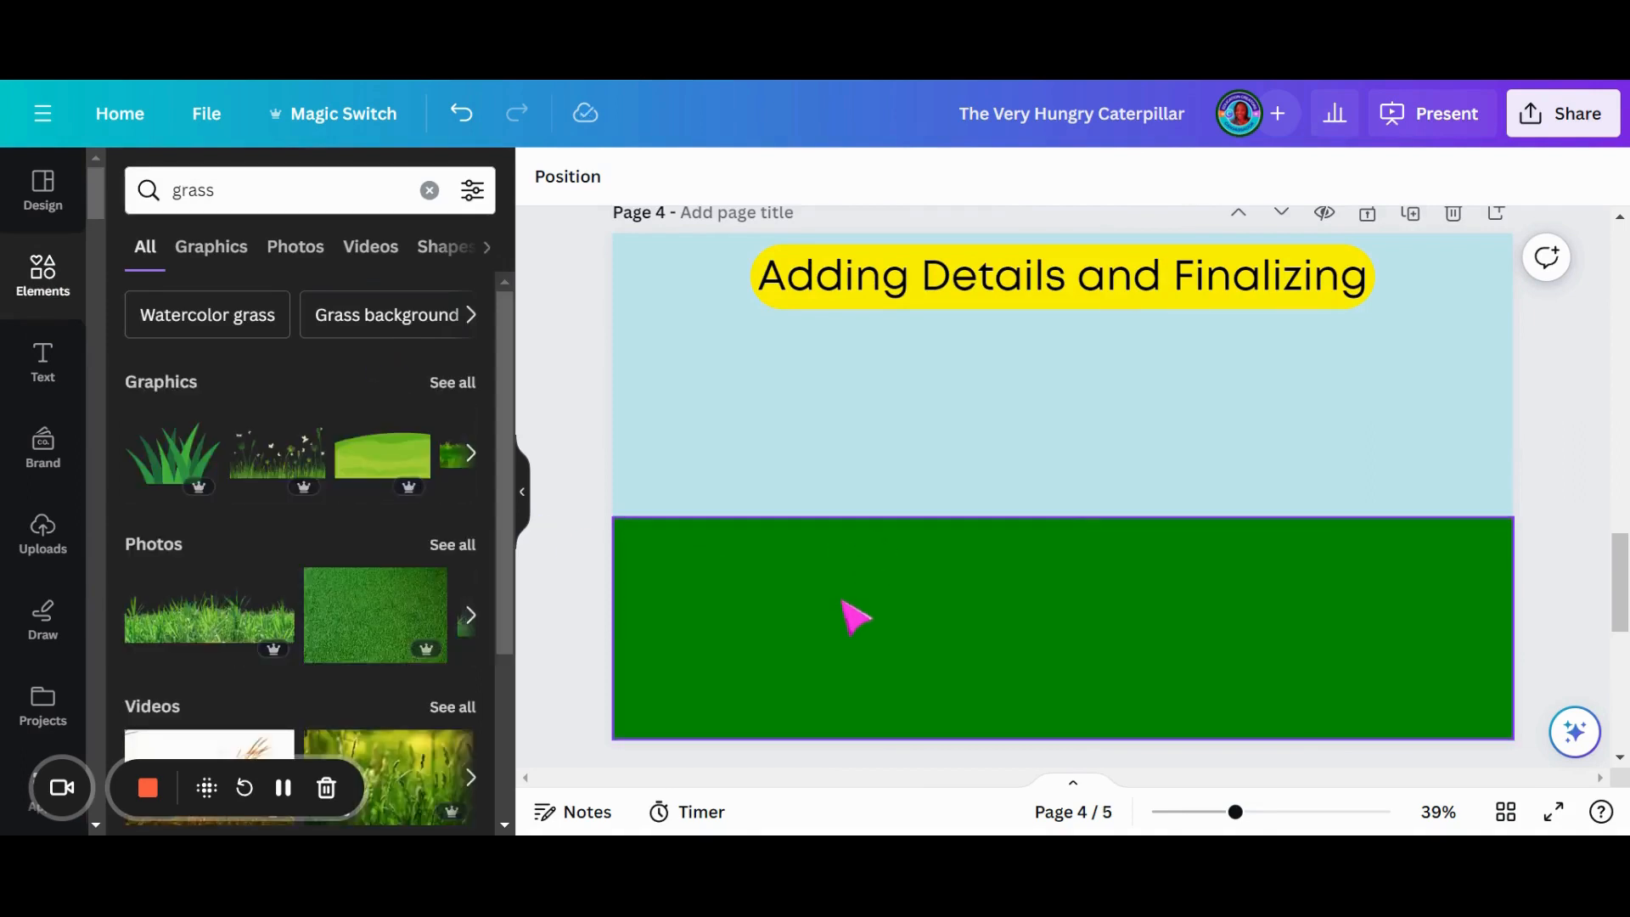
- Duplicate page 4 and delete the green and pale blue rectangles from the copy
click(853, 616)
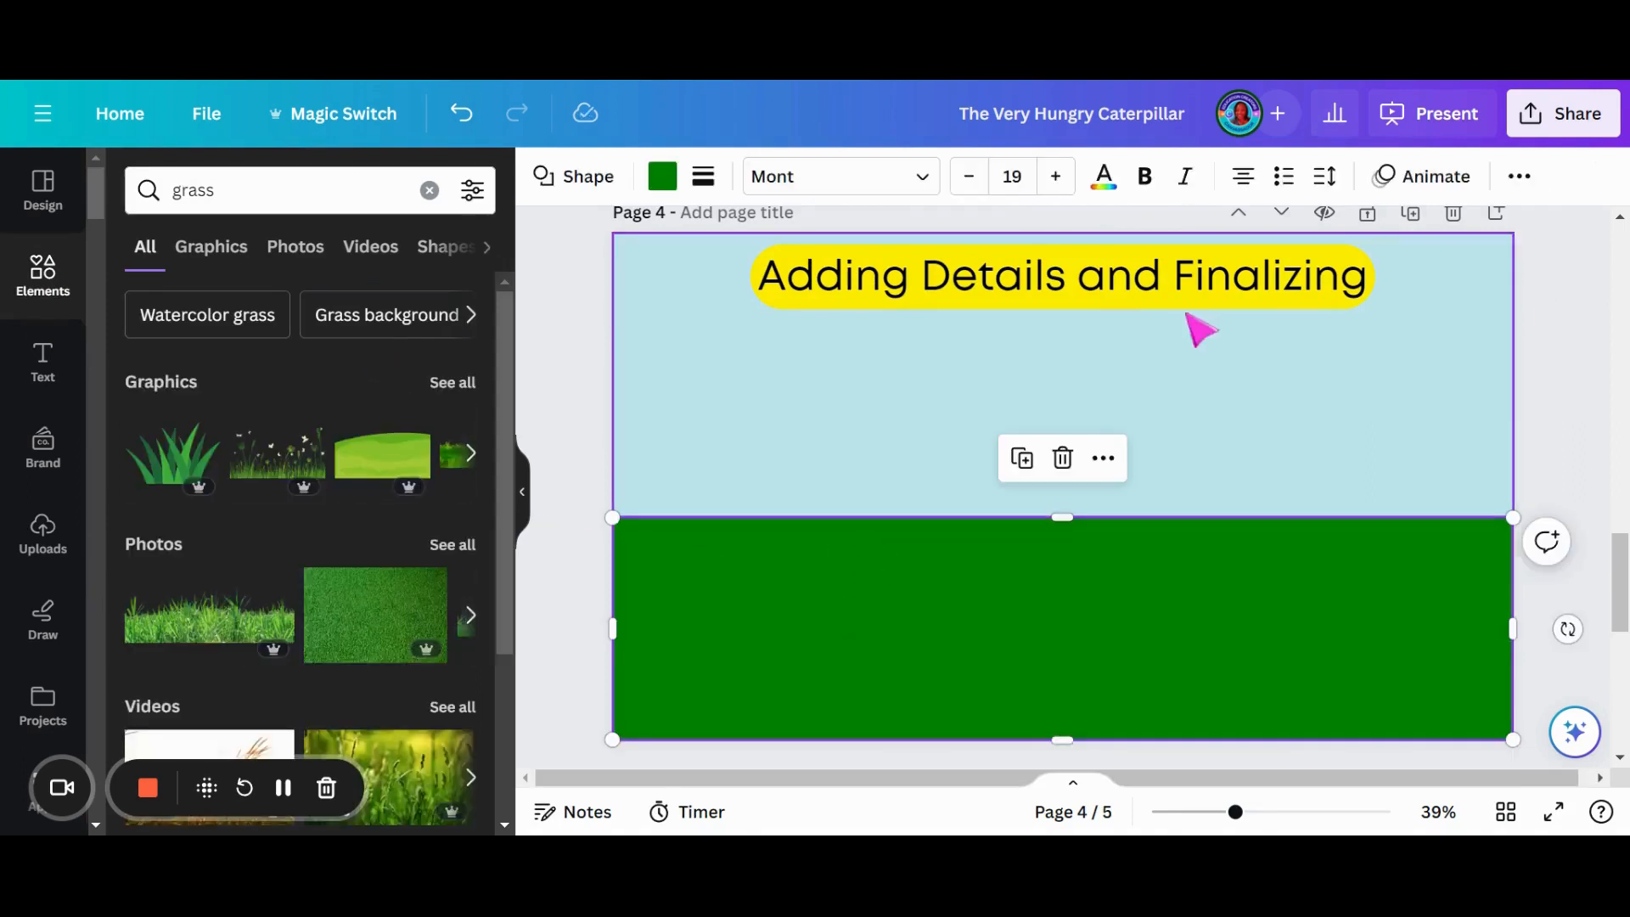
click(1412, 214)
click(1010, 599)
key(Delete)
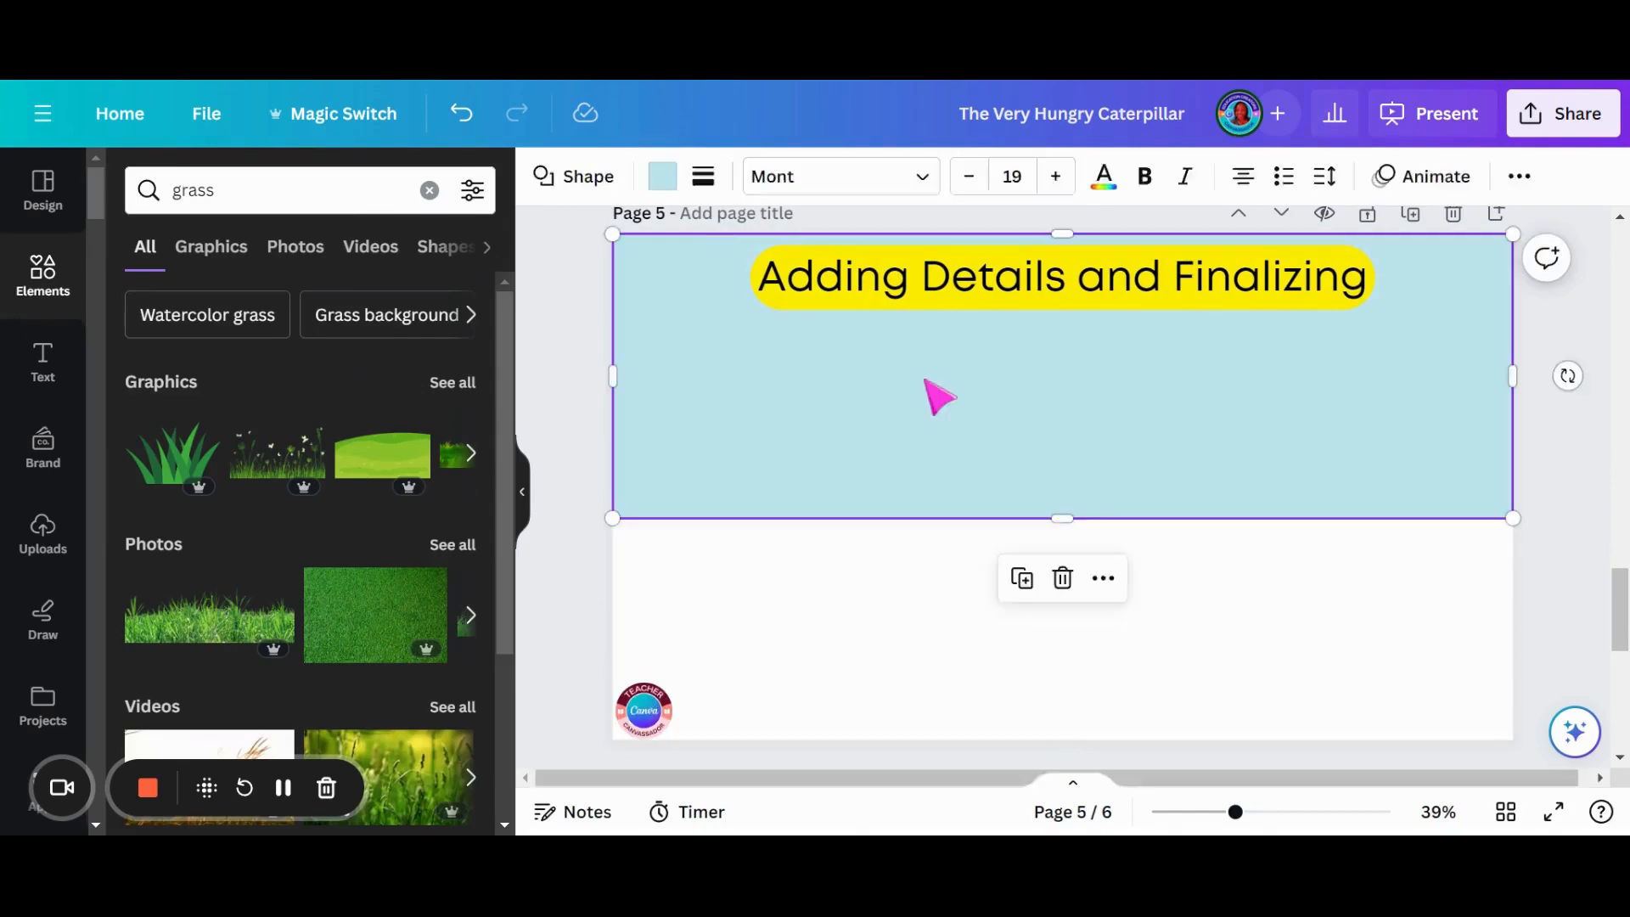
click(920, 385)
key(Delete)
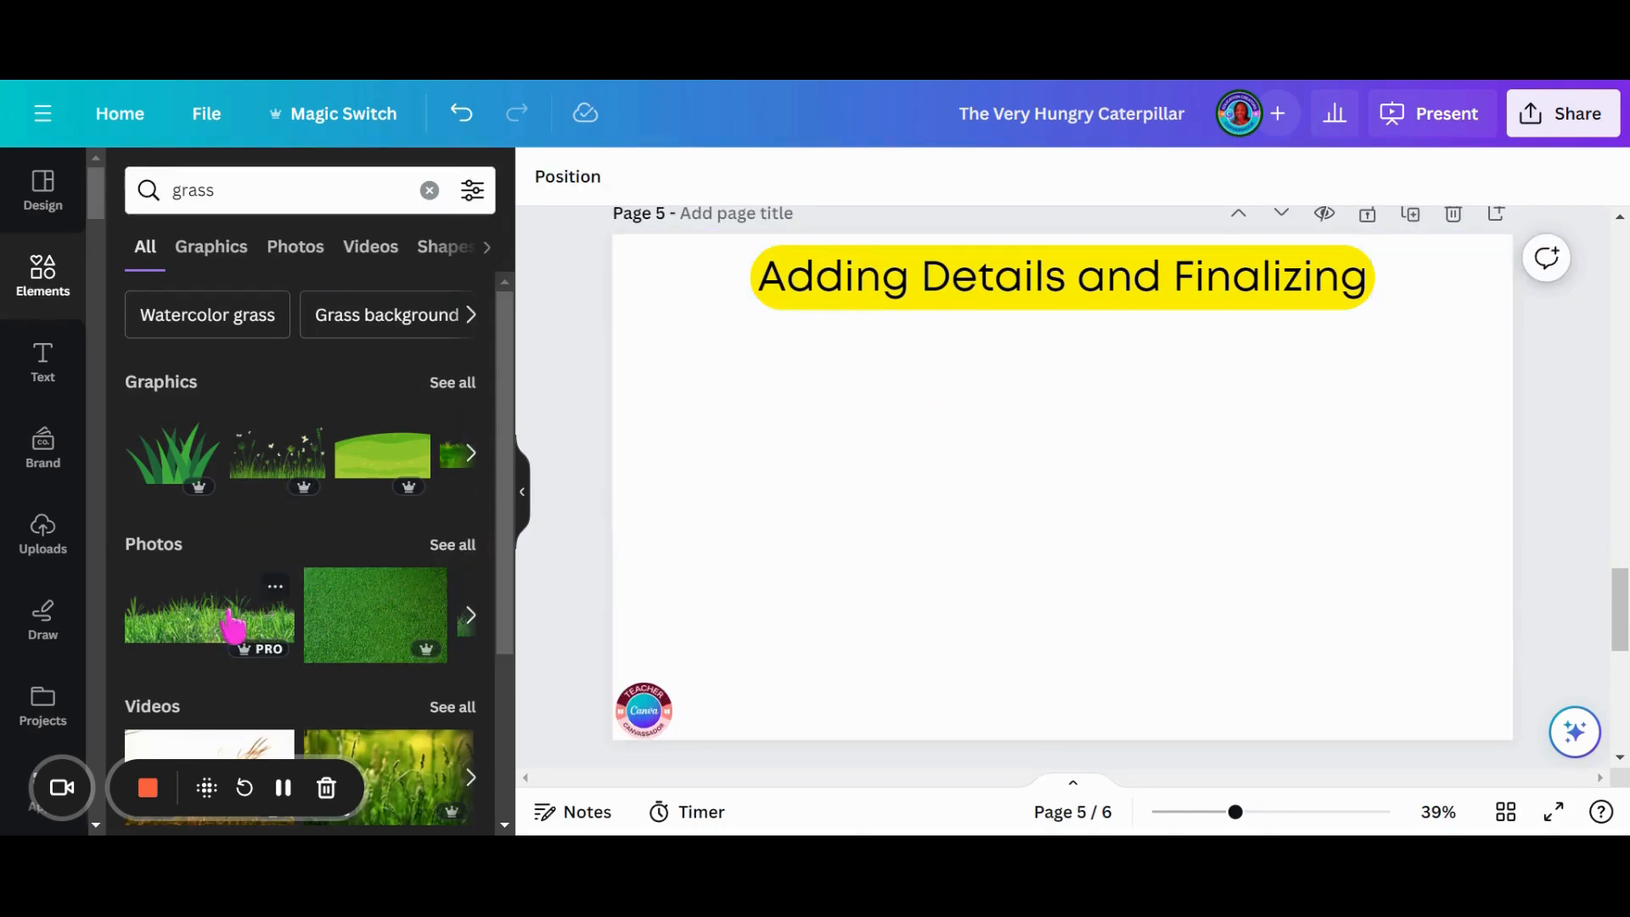
- Insert the grass photo with the transparent background on page 5 and enlarge it to the full page width along the lower edge
click(233, 626)
drag(849, 586, 799, 711)
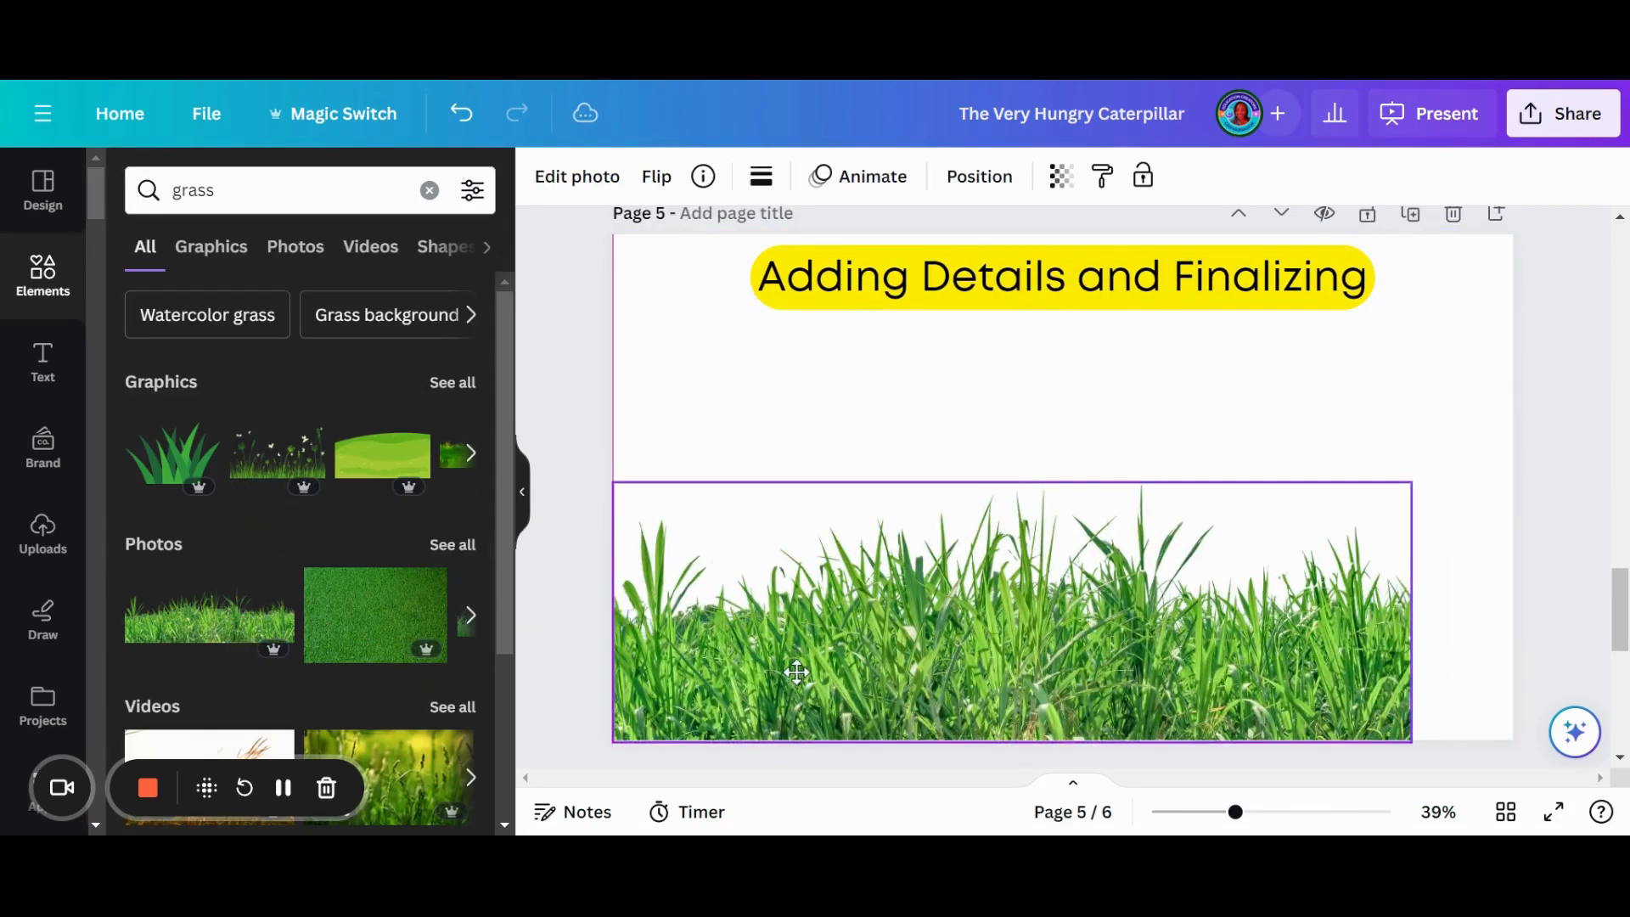
drag(1416, 498, 1537, 507)
drag(1274, 654, 1255, 699)
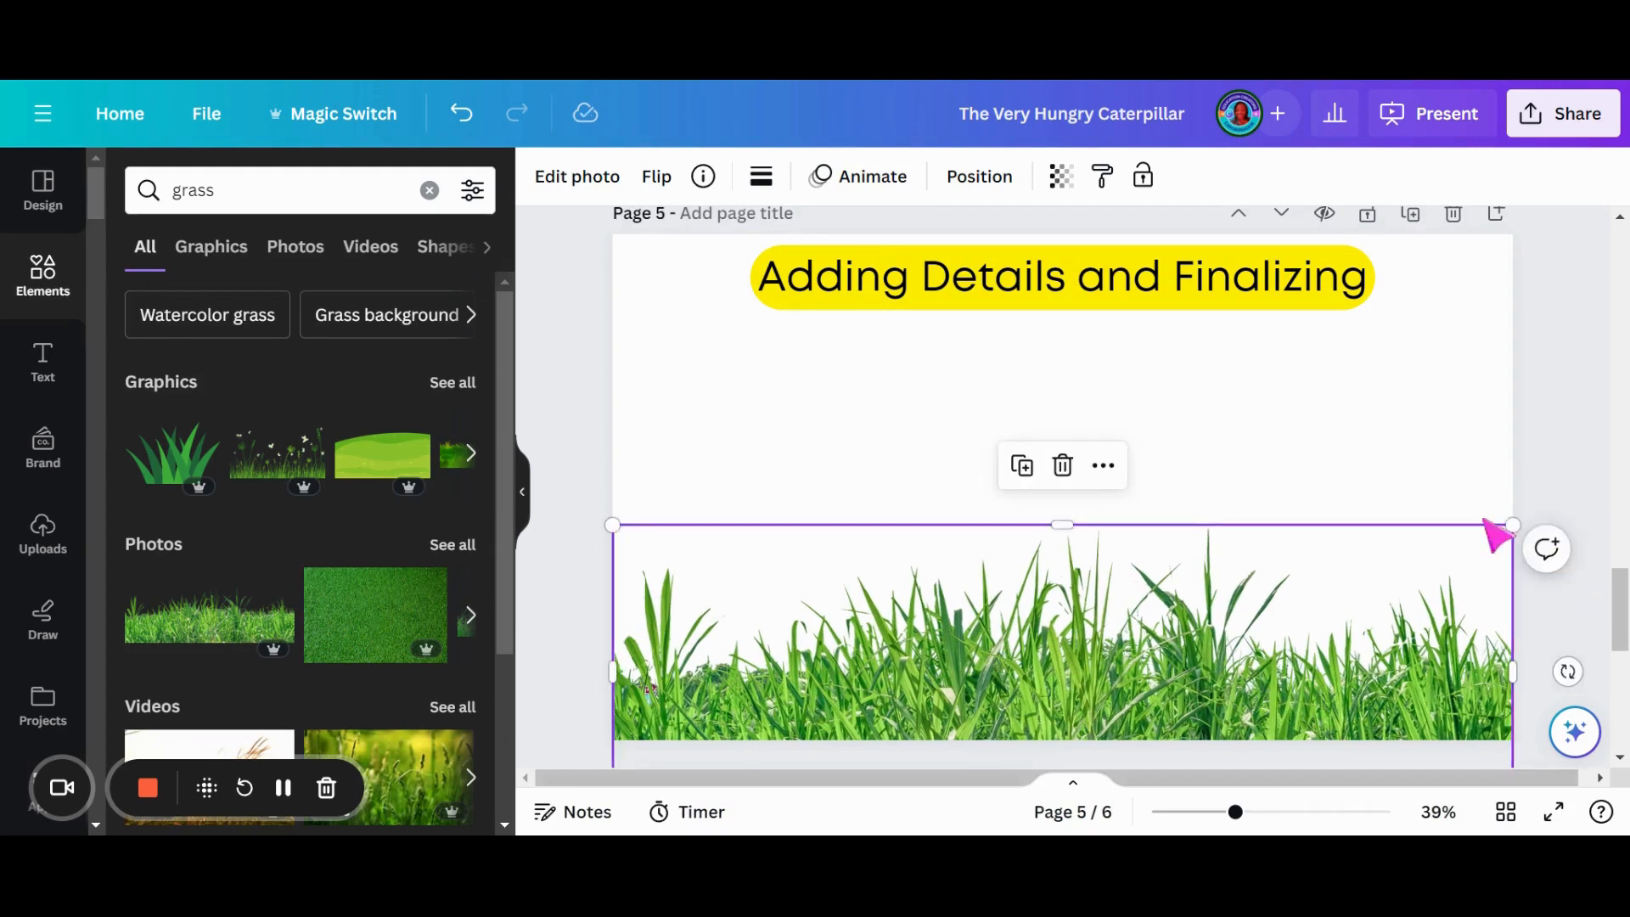
- Search the elements for "sky", insert the cloudy blue sky graphic and move it to the upper-left corner of page 5
click(1244, 429)
click(193, 190)
text(sky)
key(Return)
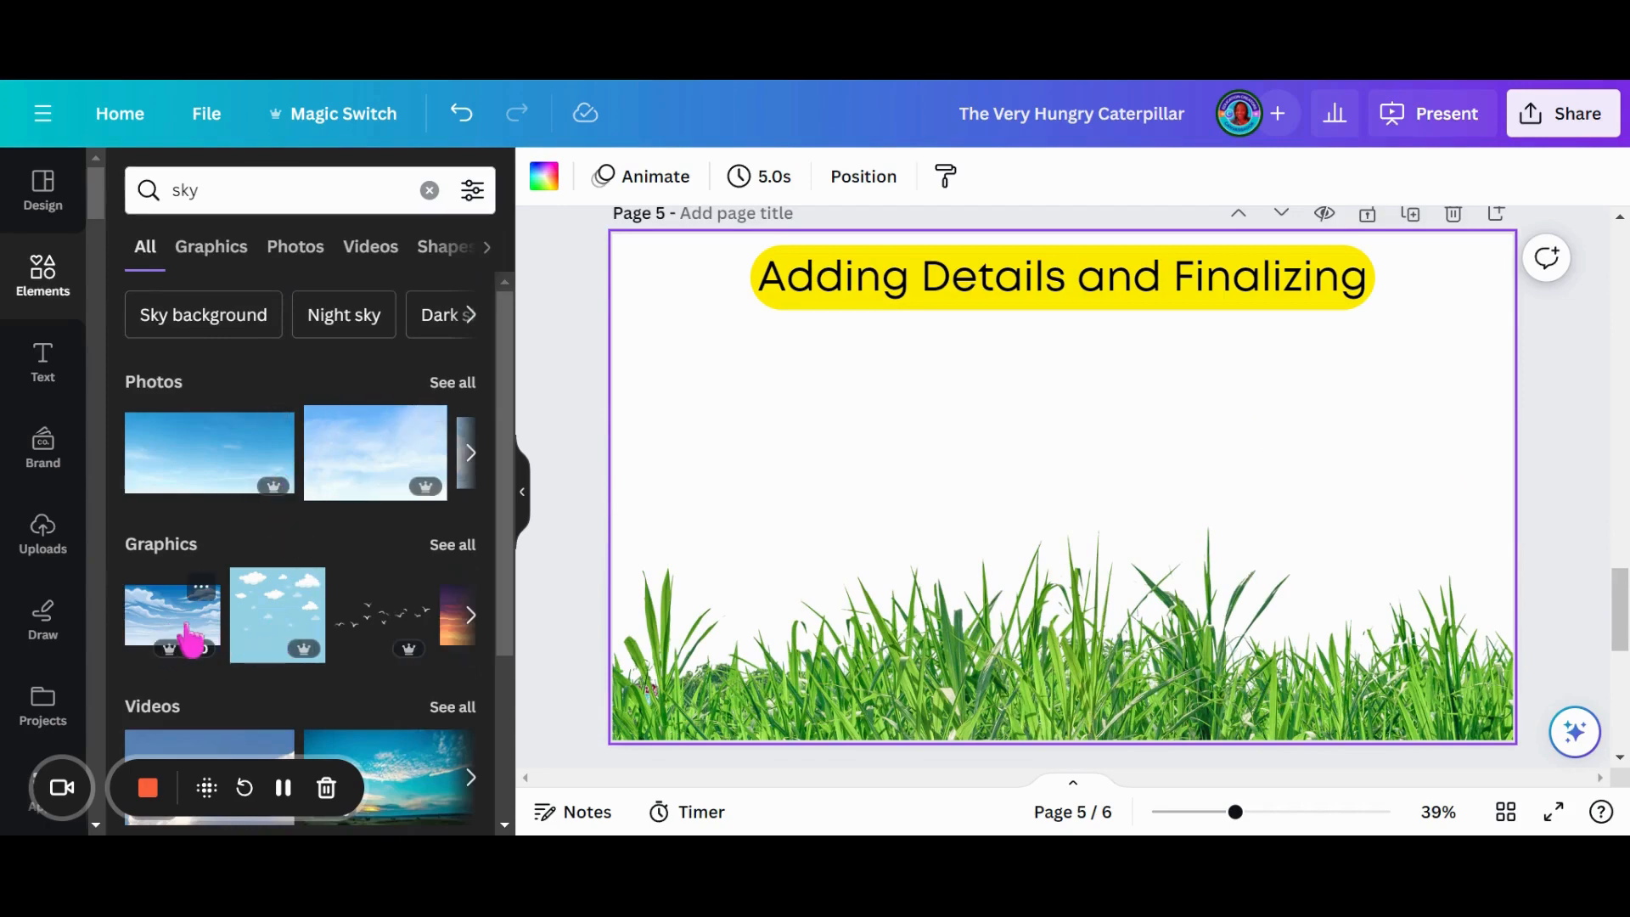
click(173, 613)
drag(1057, 464, 783, 321)
- Enlarge the sky graphic to the full page width and send it to the back behind the grass
drag(930, 437, 1352, 468)
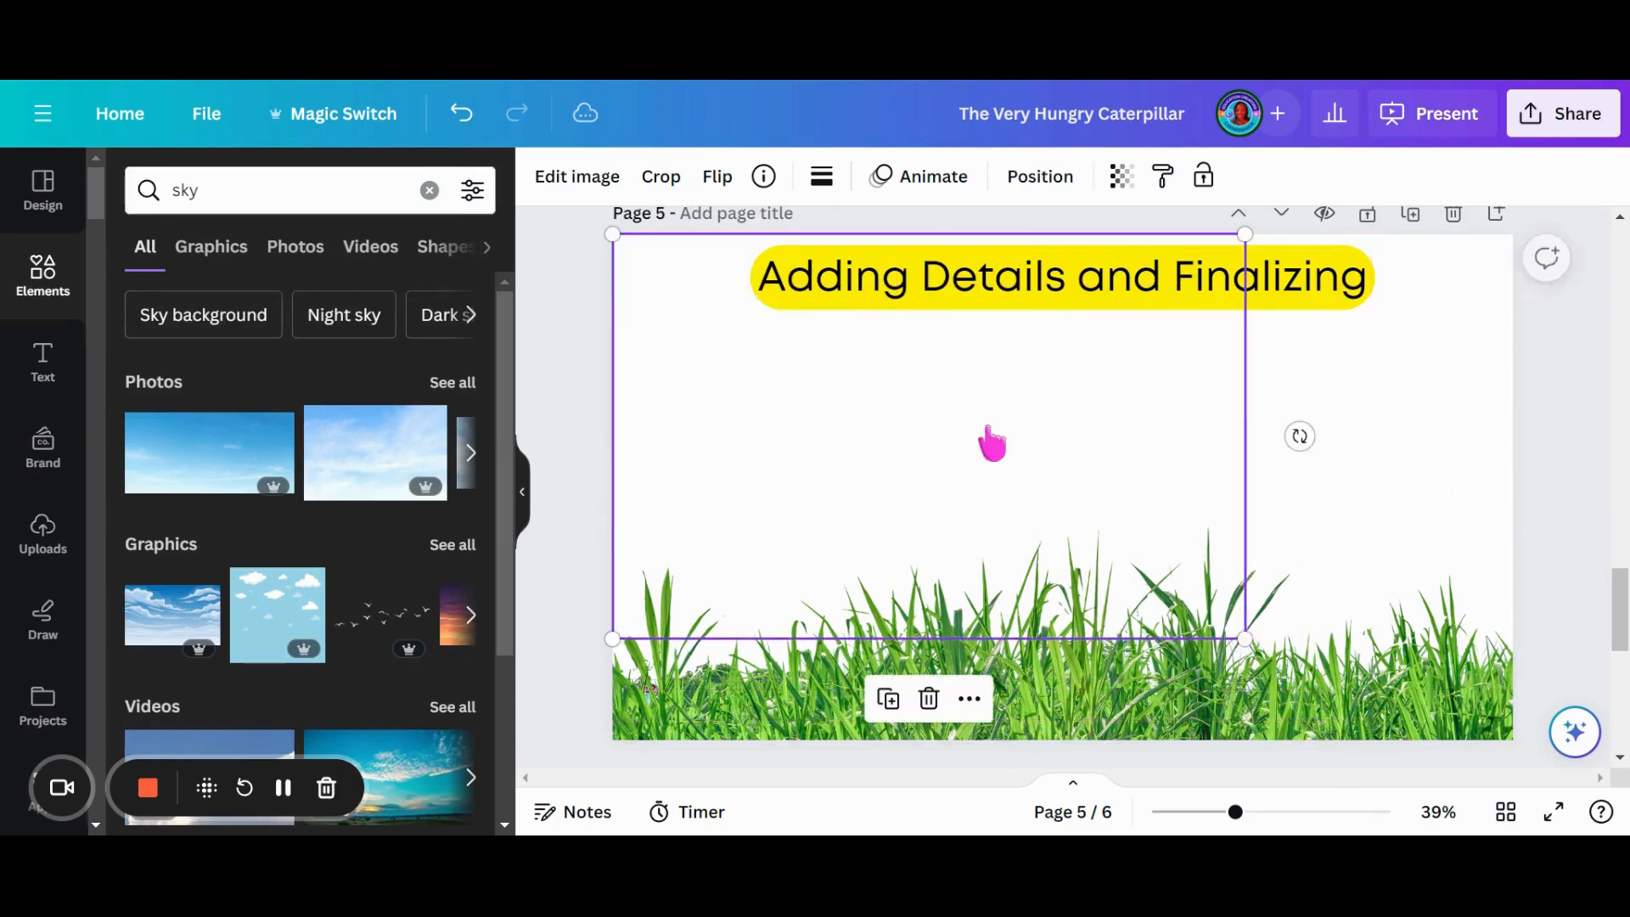
right_click(990, 444)
click(815, 512)
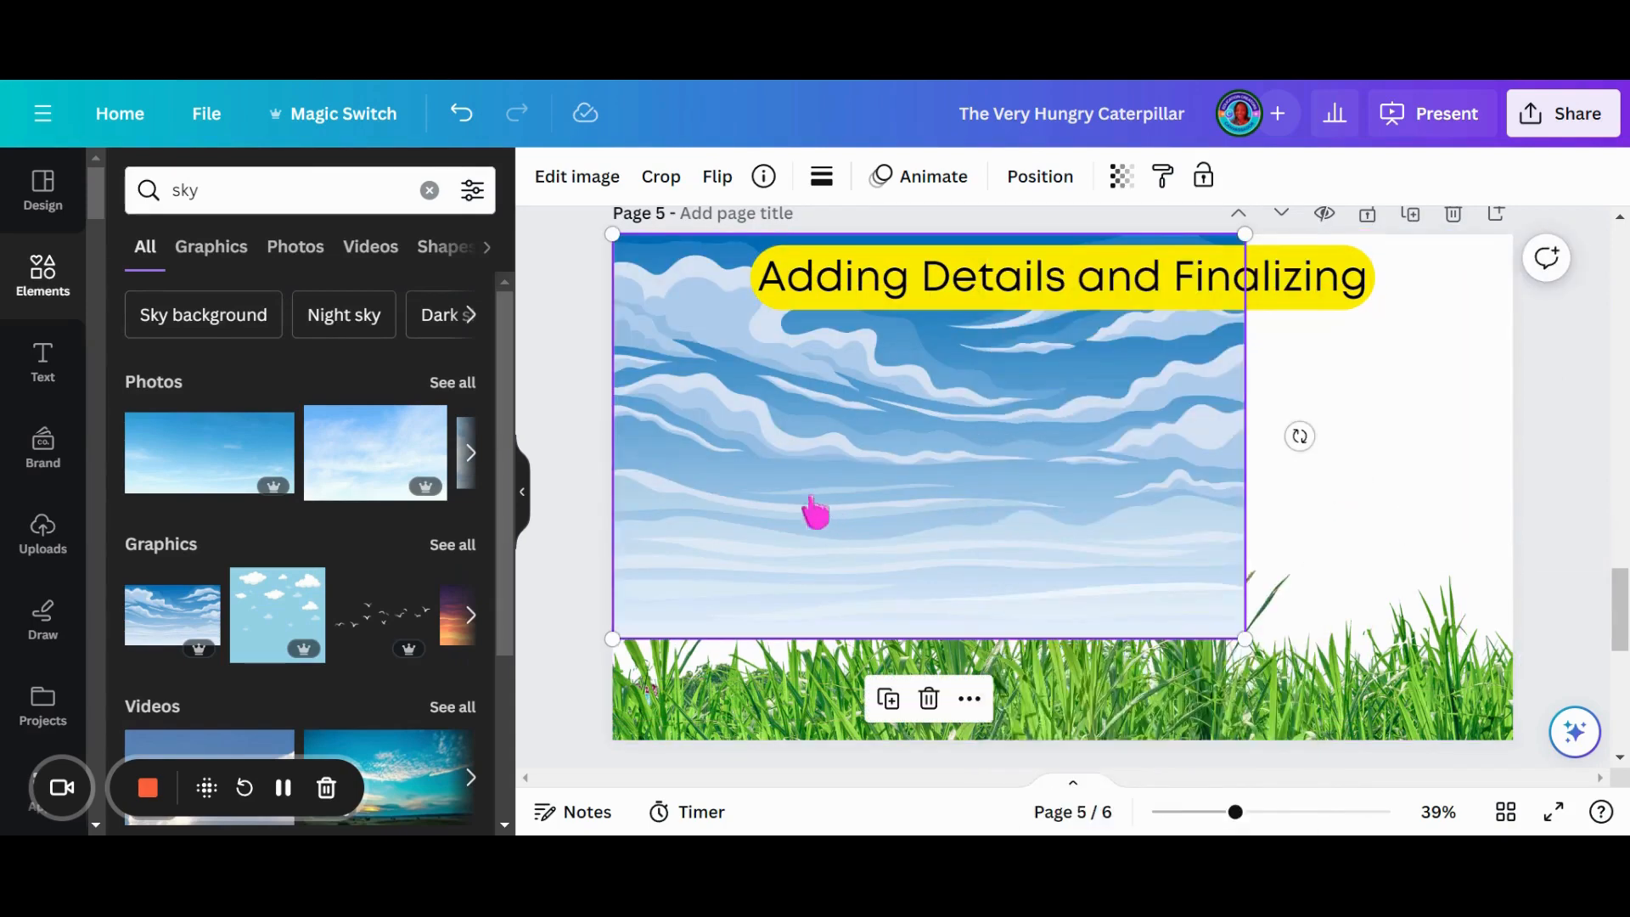
right_click(819, 411)
click(1163, 484)
drag(1252, 639, 1587, 684)
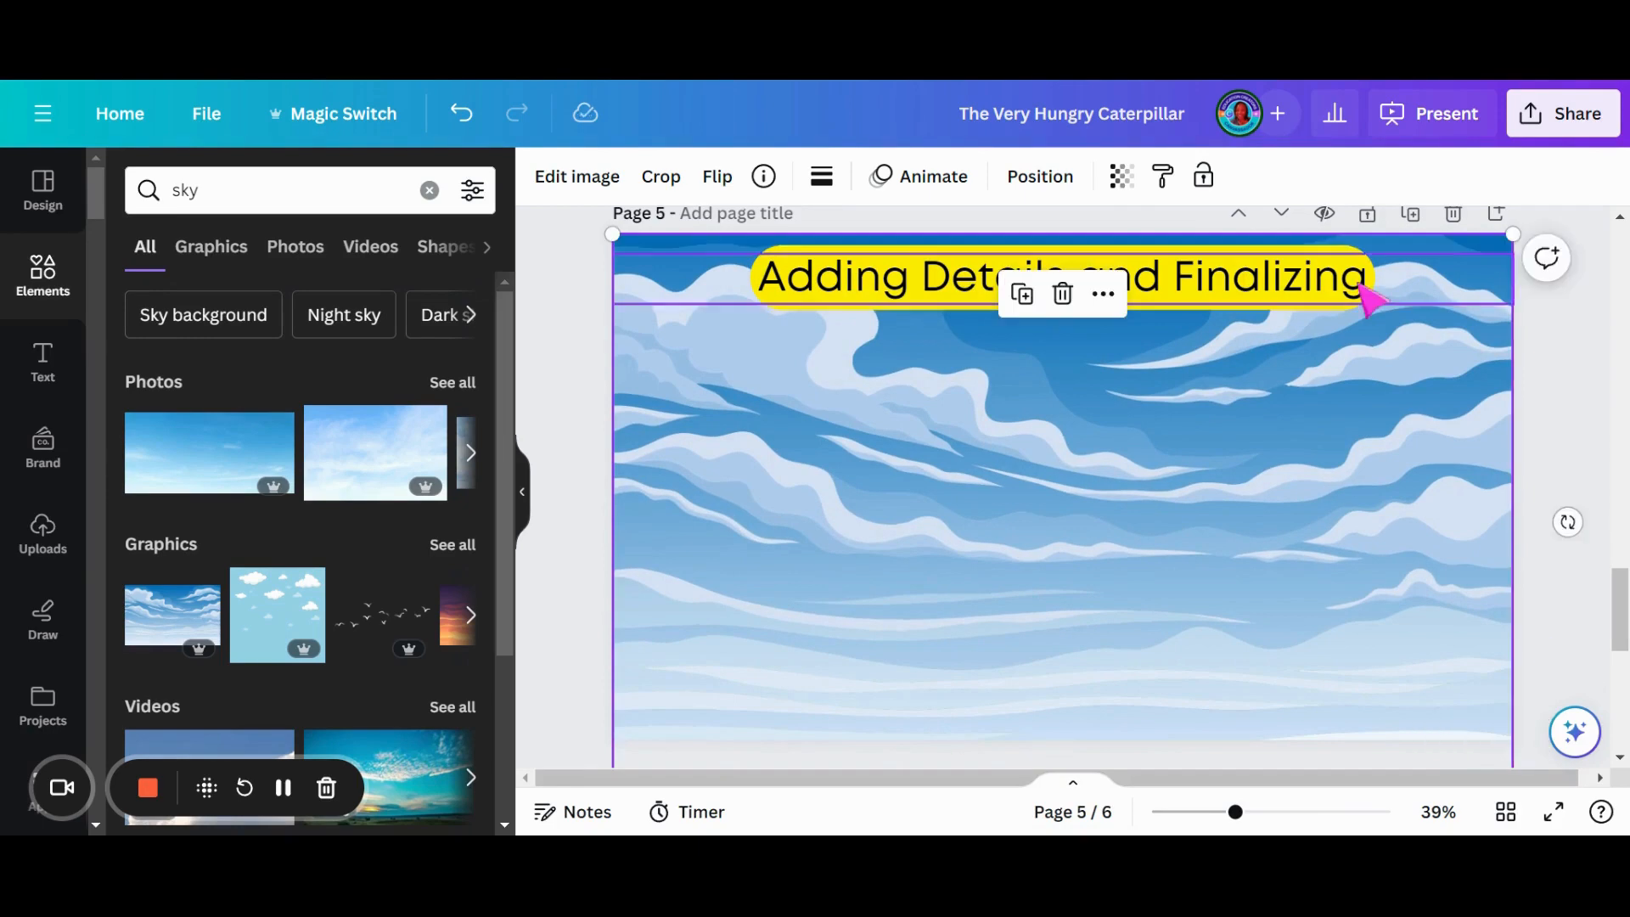
click(1046, 180)
click(376, 293)
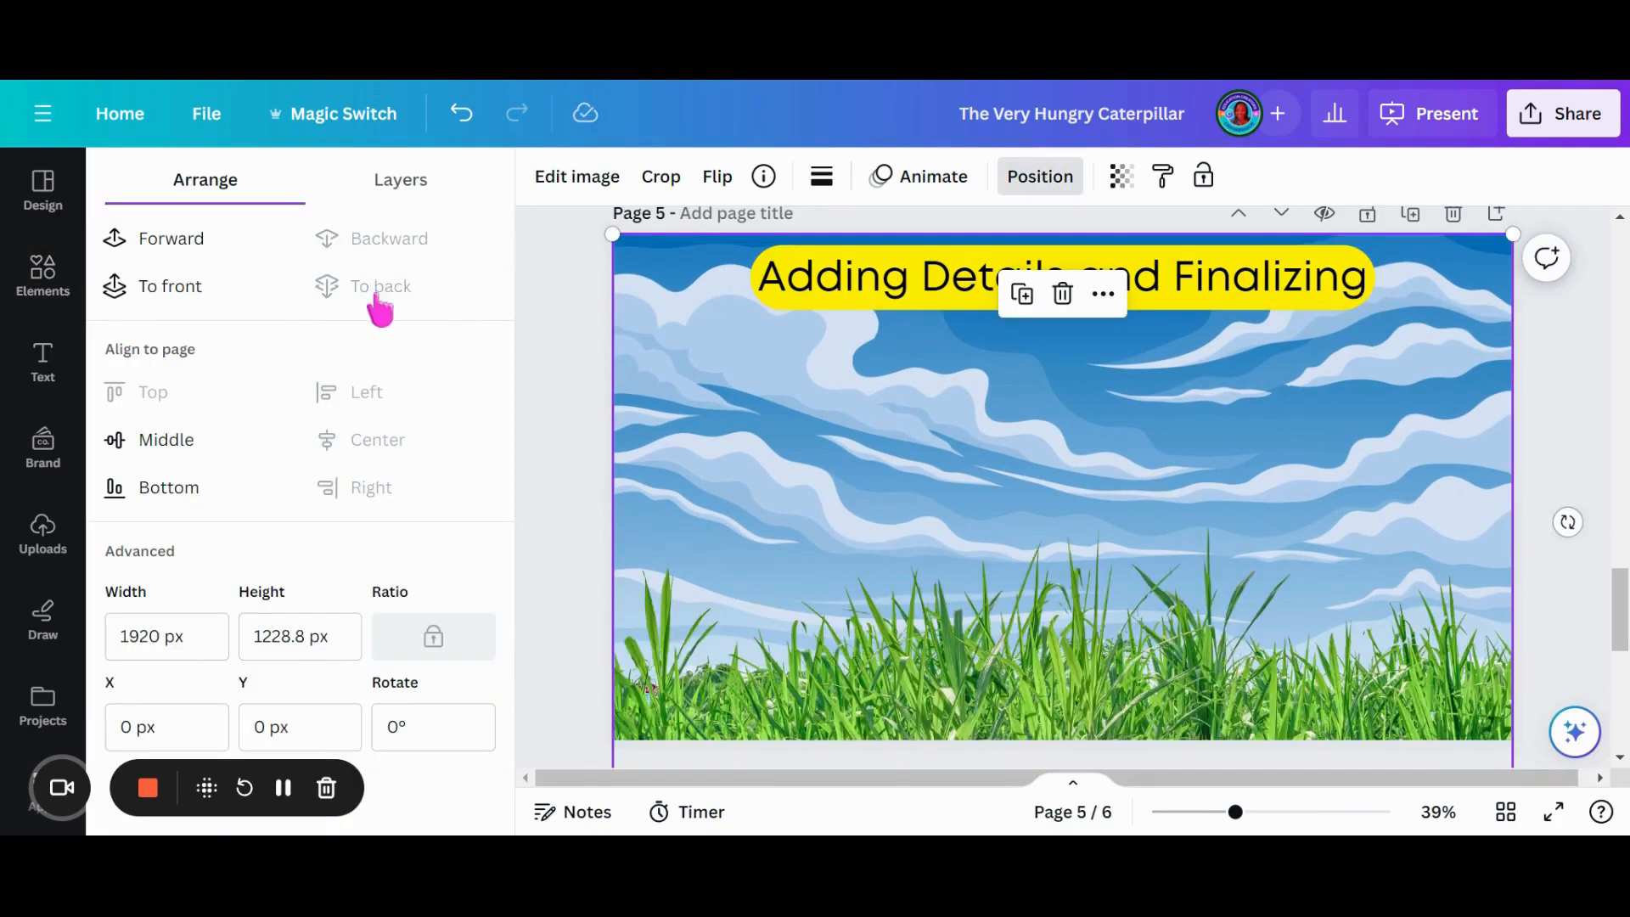
- Move the grass photo on page 5 slightly upward so that it covers more of the sky
click(42, 276)
scroll(1623, 606, down, 3)
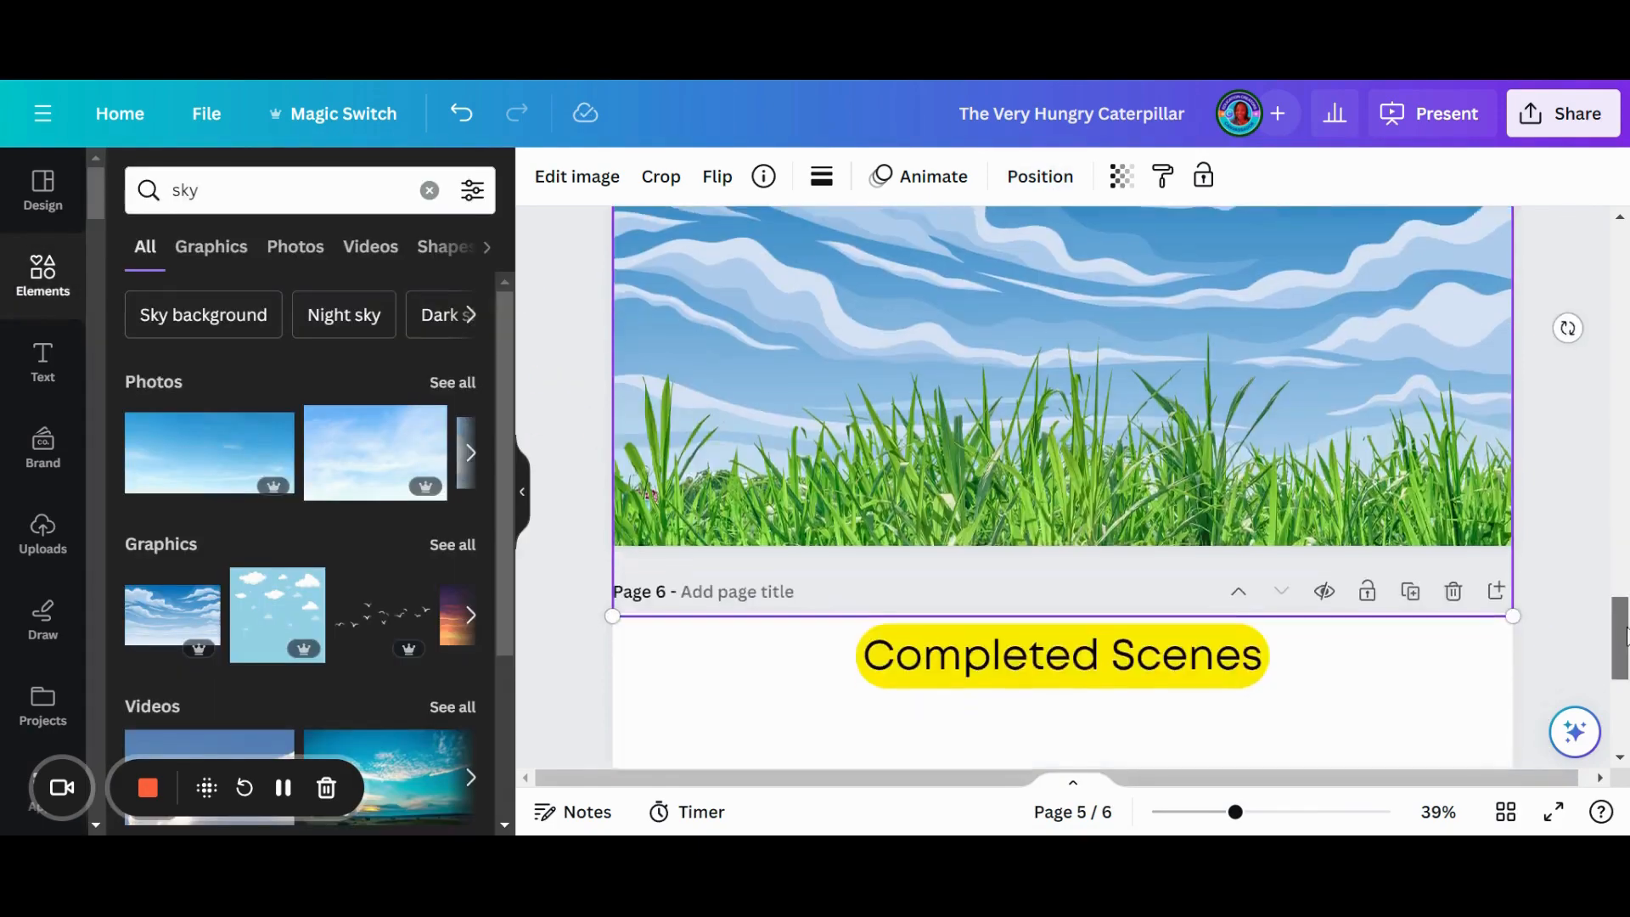
mouse_move(1624, 625)
mouse_down()
mouse_move(1622, 584)
mouse_move(1621, 600)
mouse_up()
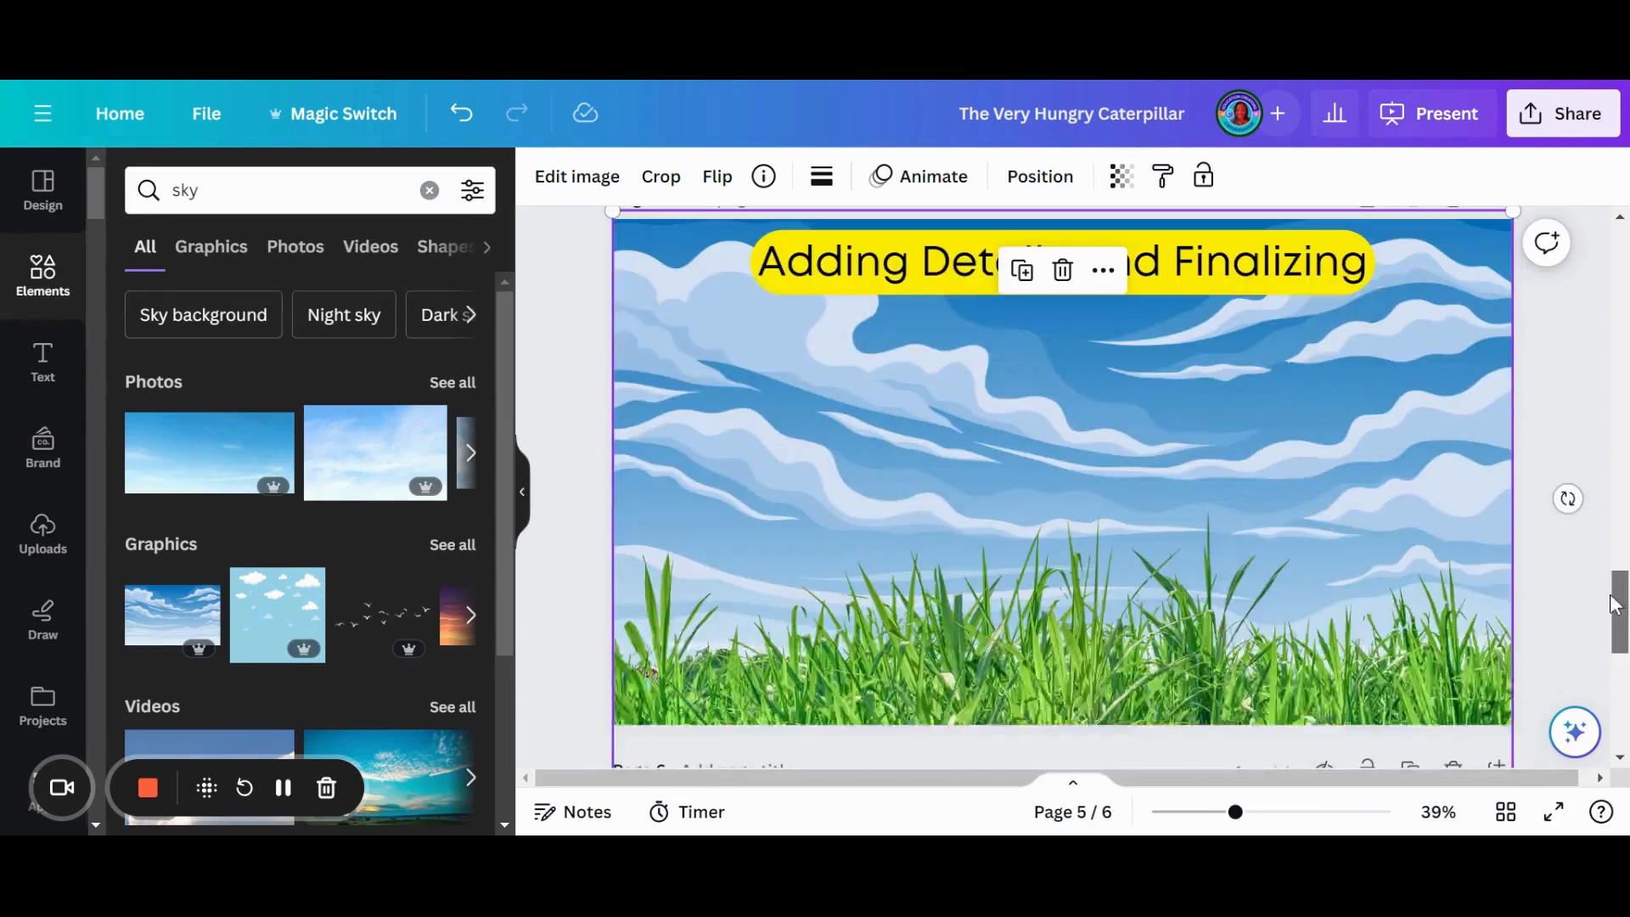
click(1013, 632)
drag(1034, 656, 1030, 606)
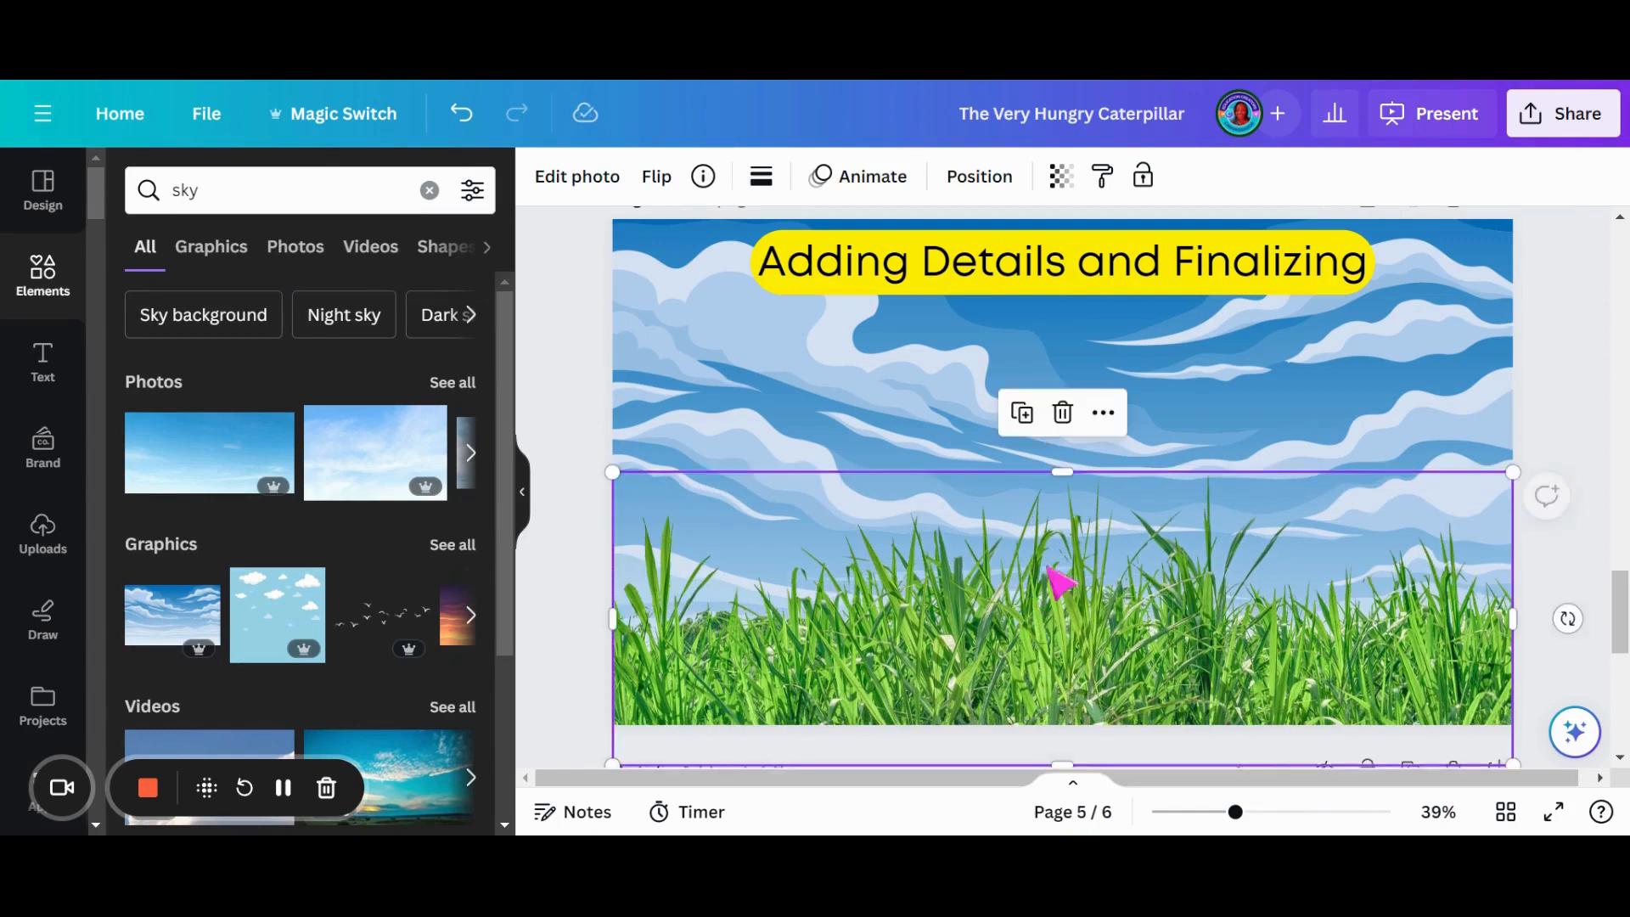
- Return to page 4, clear the element search and add a circle shape
scroll(1059, 535, up, 5)
scroll(1030, 637, up, 5)
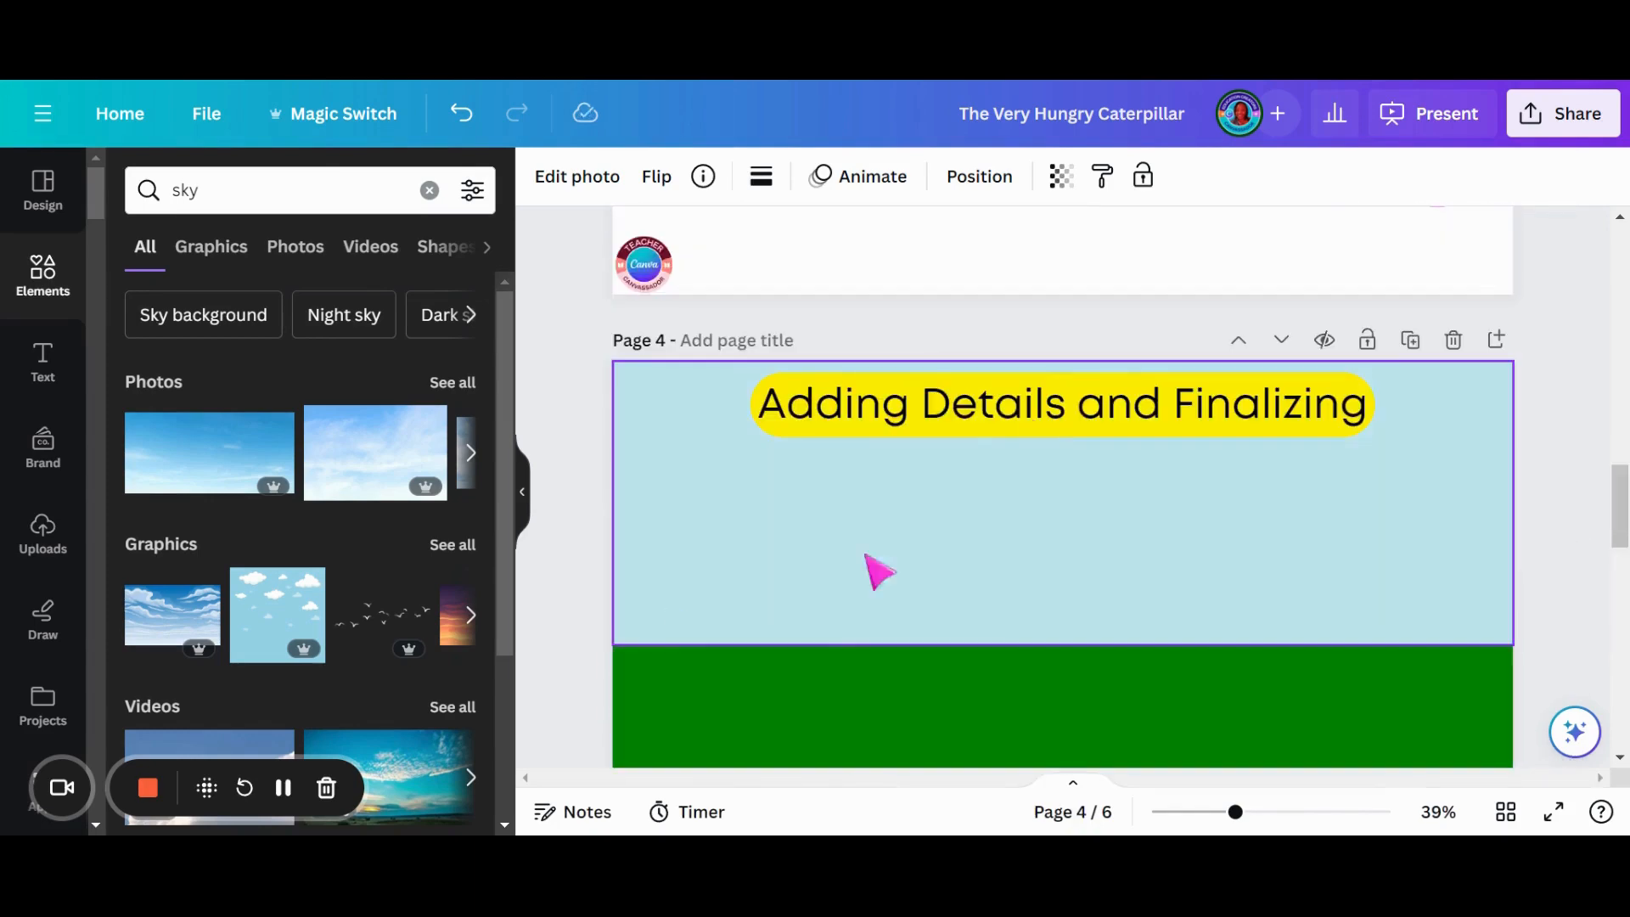
scroll(975, 608, down, 2)
scroll(985, 613, up, 2)
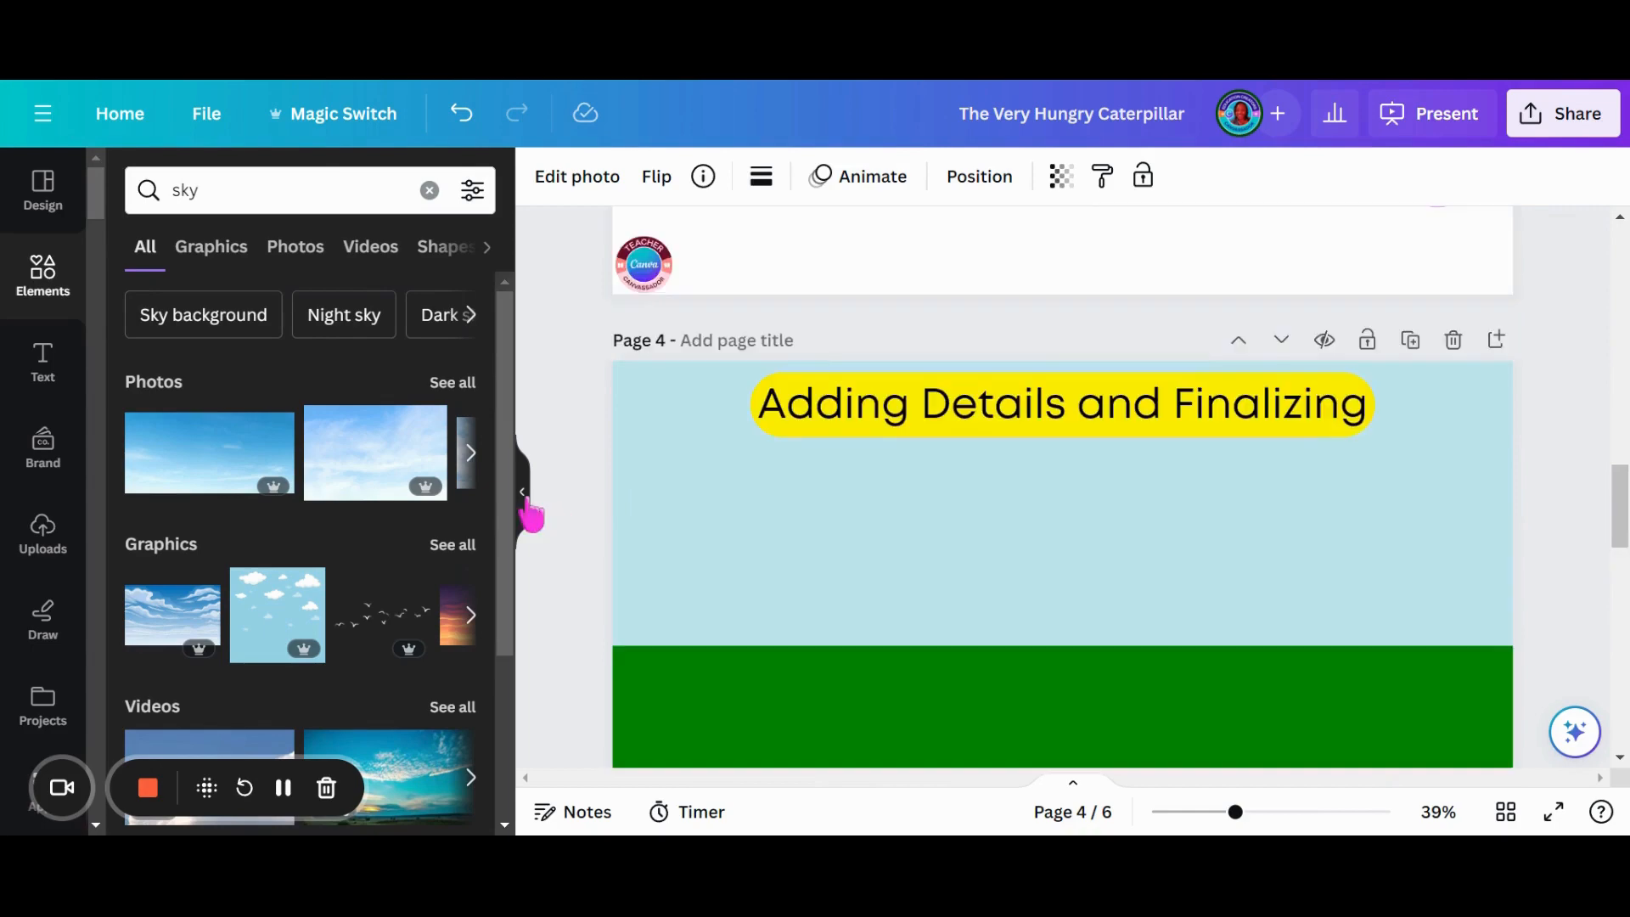
scroll(1044, 640, down, 6)
scroll(691, 467, up, 3)
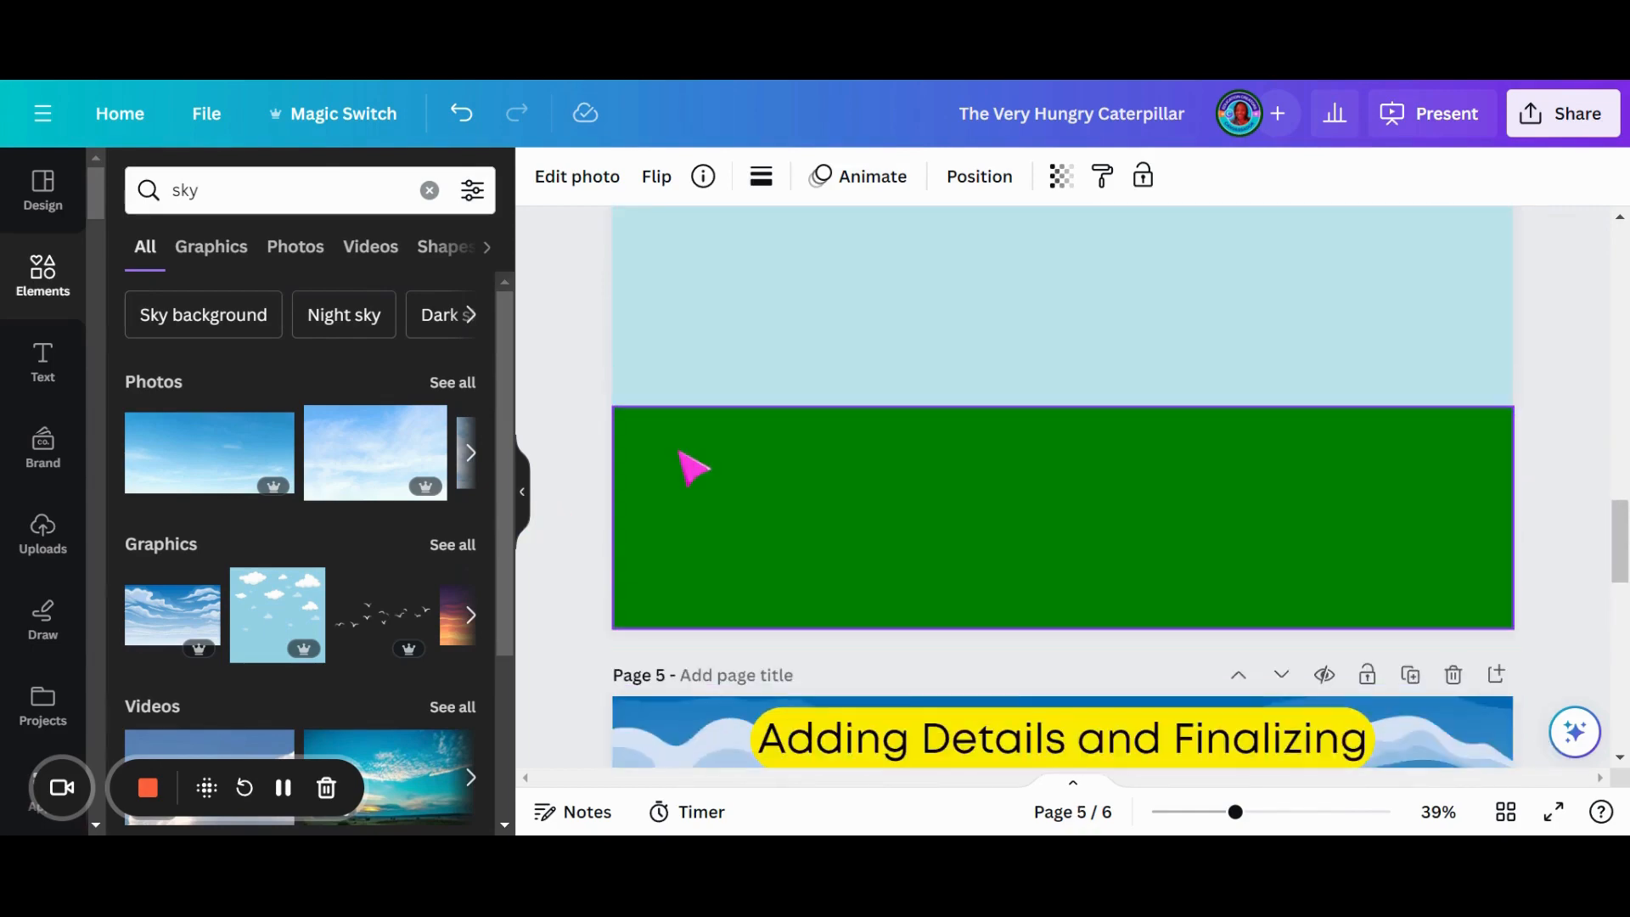
click(688, 467)
click(522, 492)
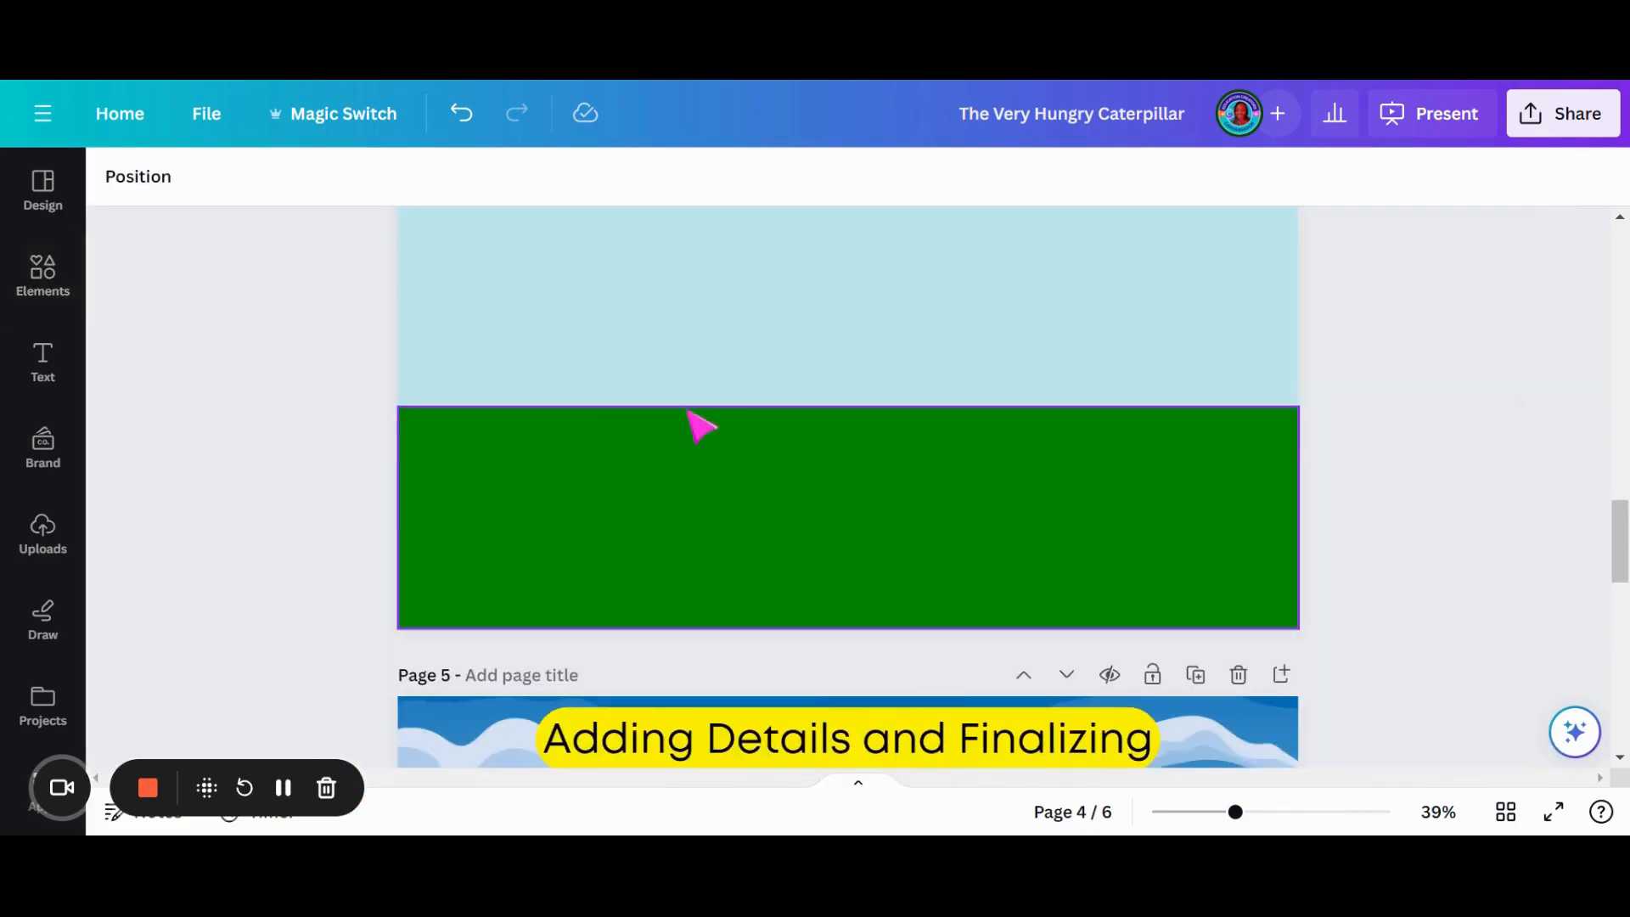
scroll(612, 419, up, 2)
click(42, 280)
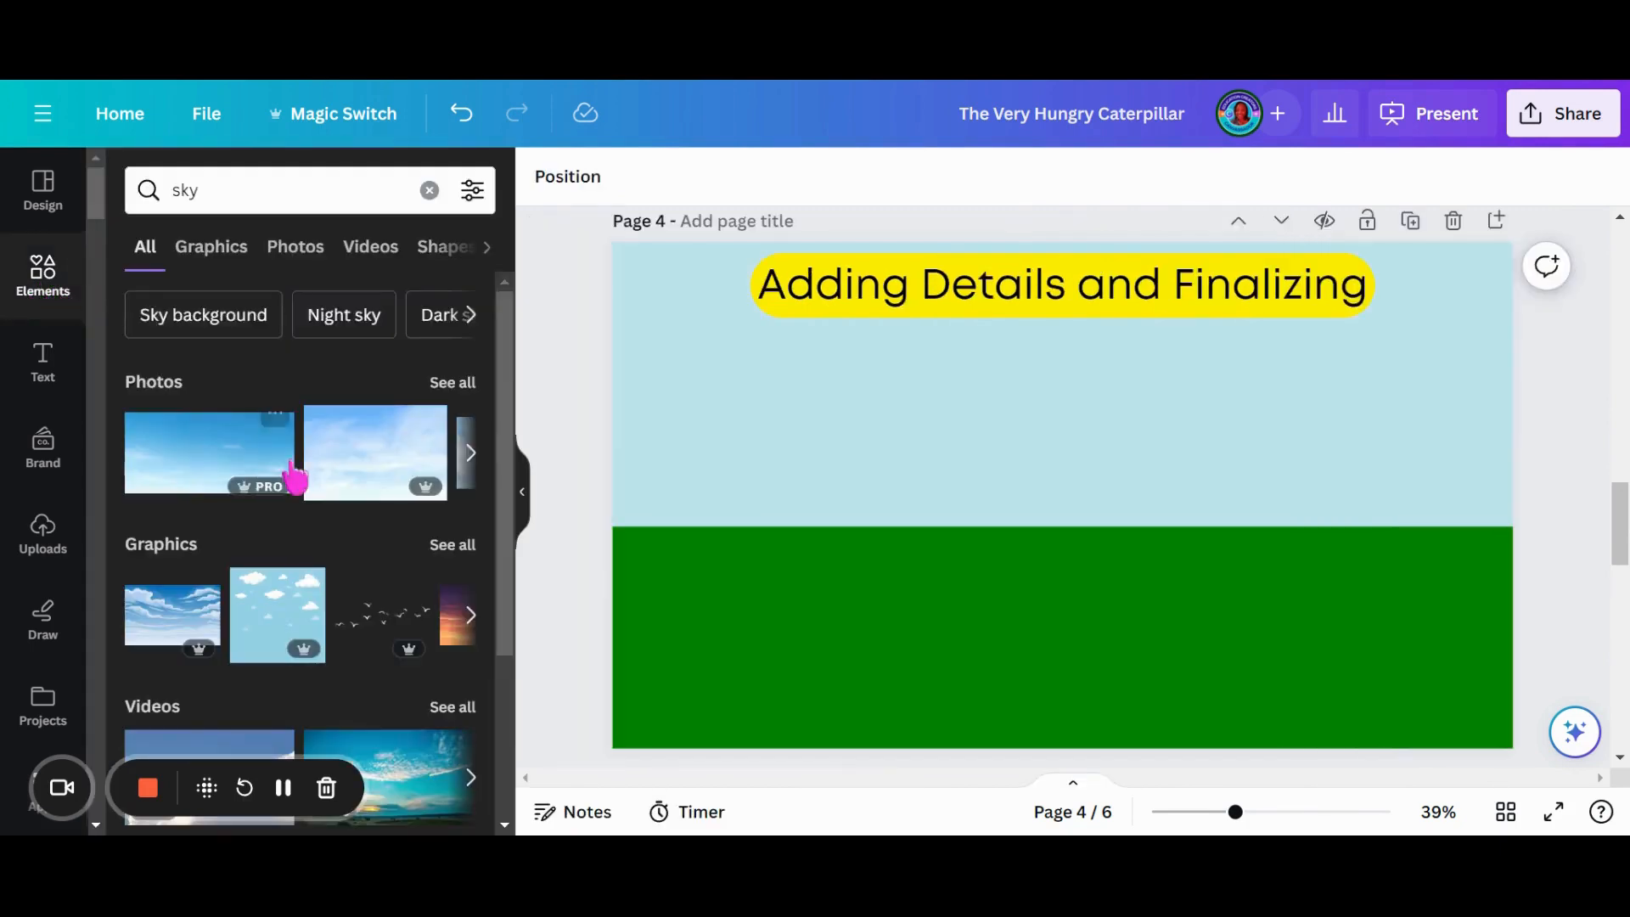
click(429, 191)
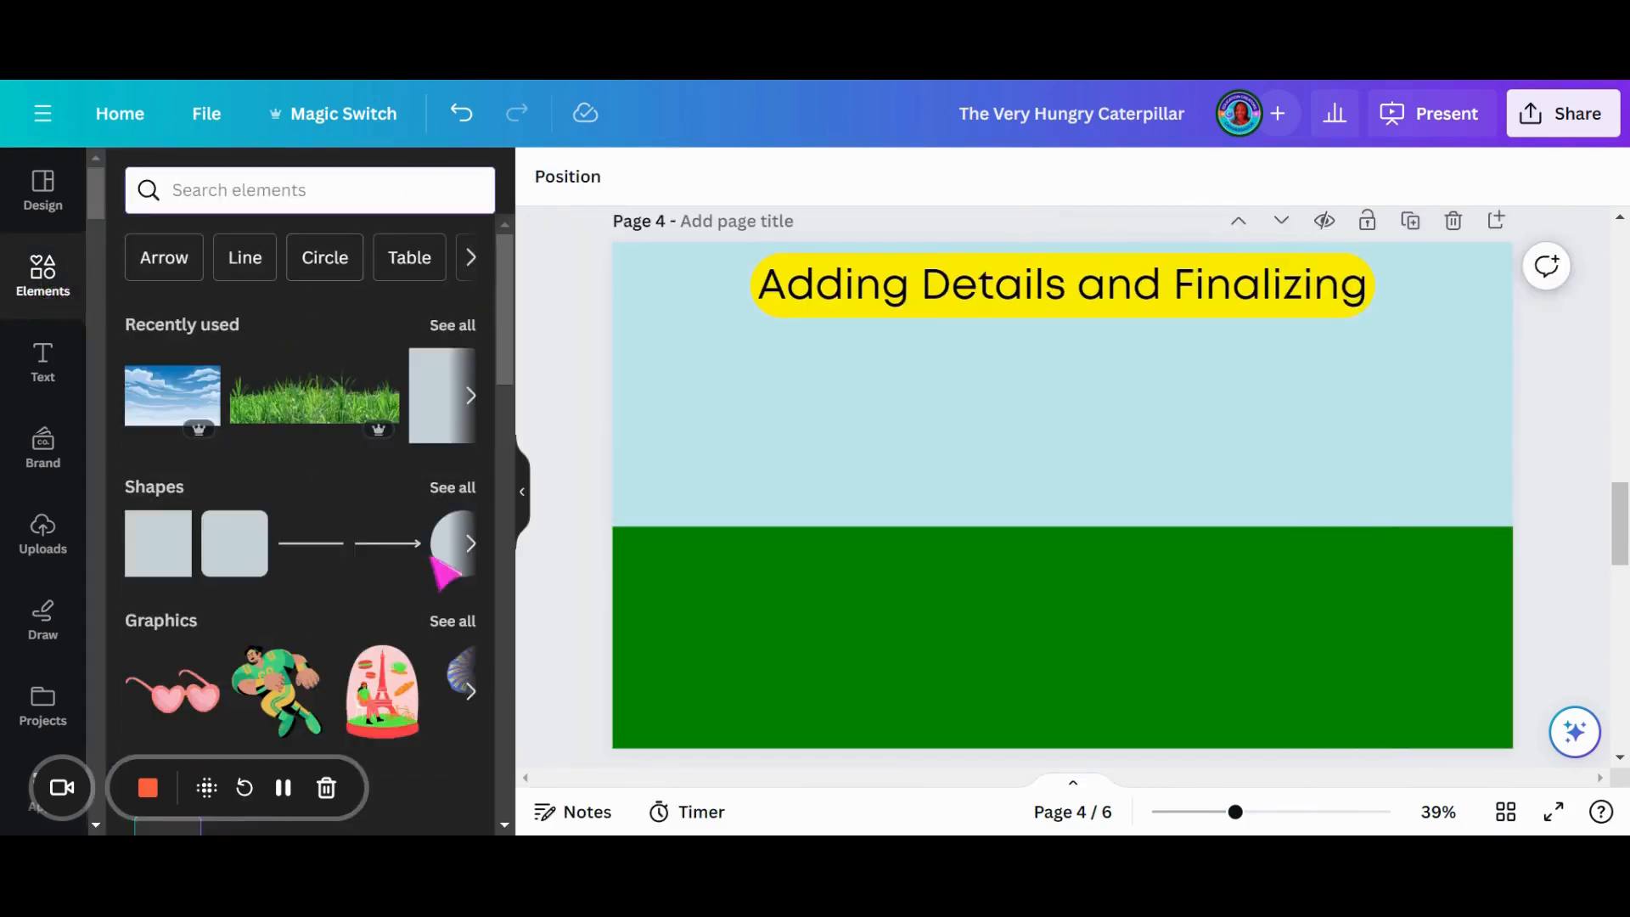
click(441, 563)
click(522, 491)
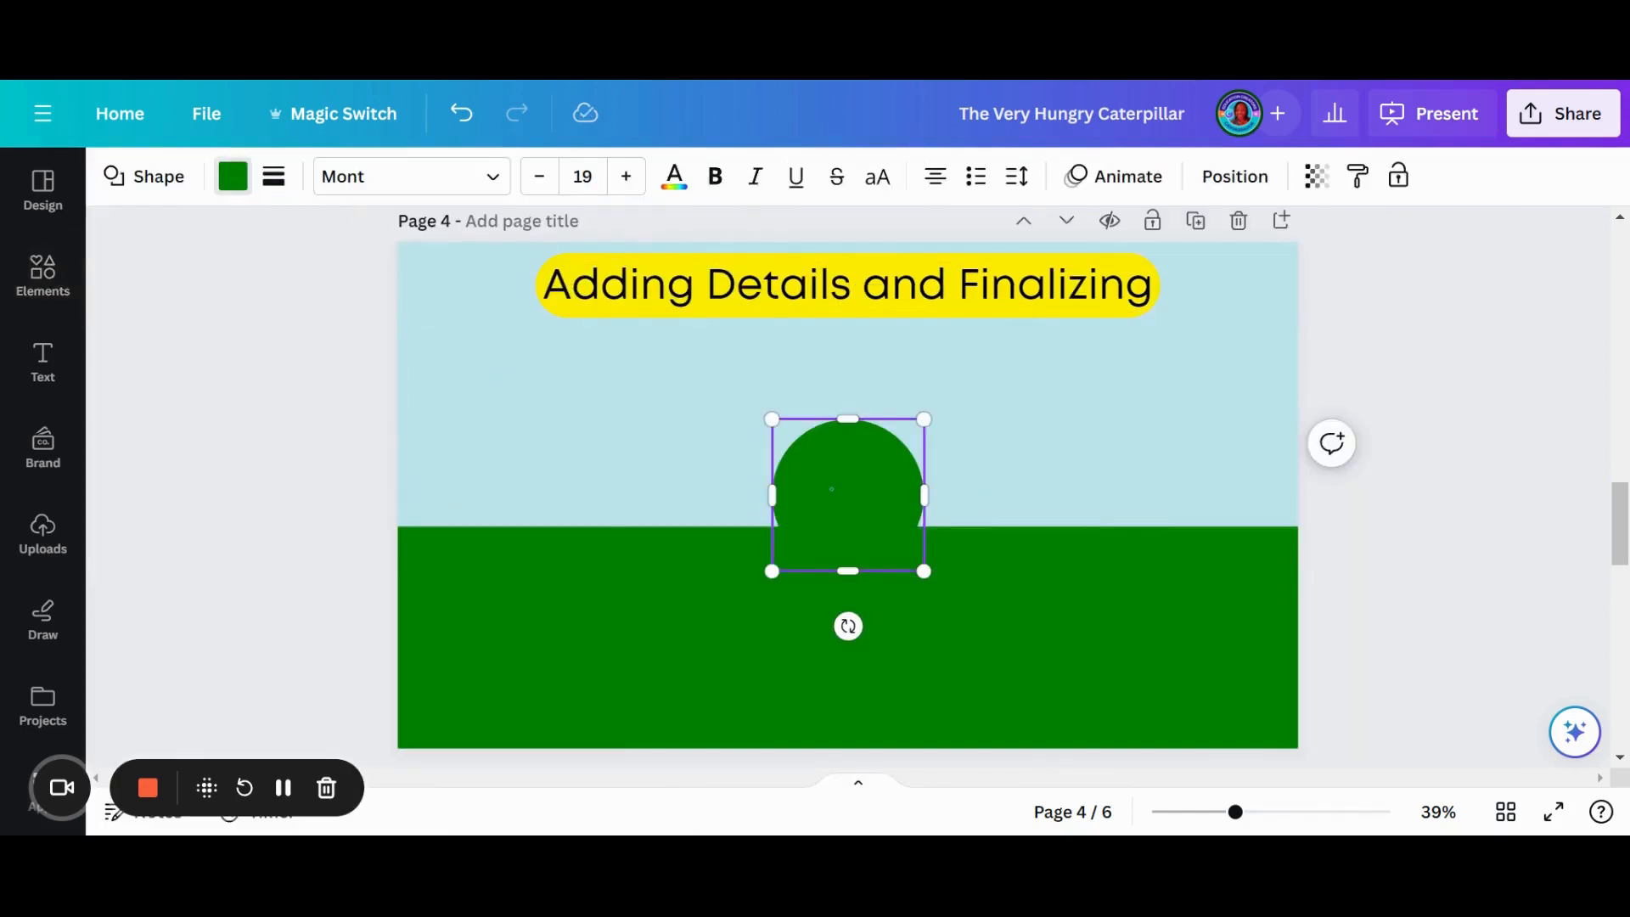
- Fill the circle with the yellow found by searching the colours, then shrink it and place it in the sky left of the title
click(232, 176)
click(472, 190)
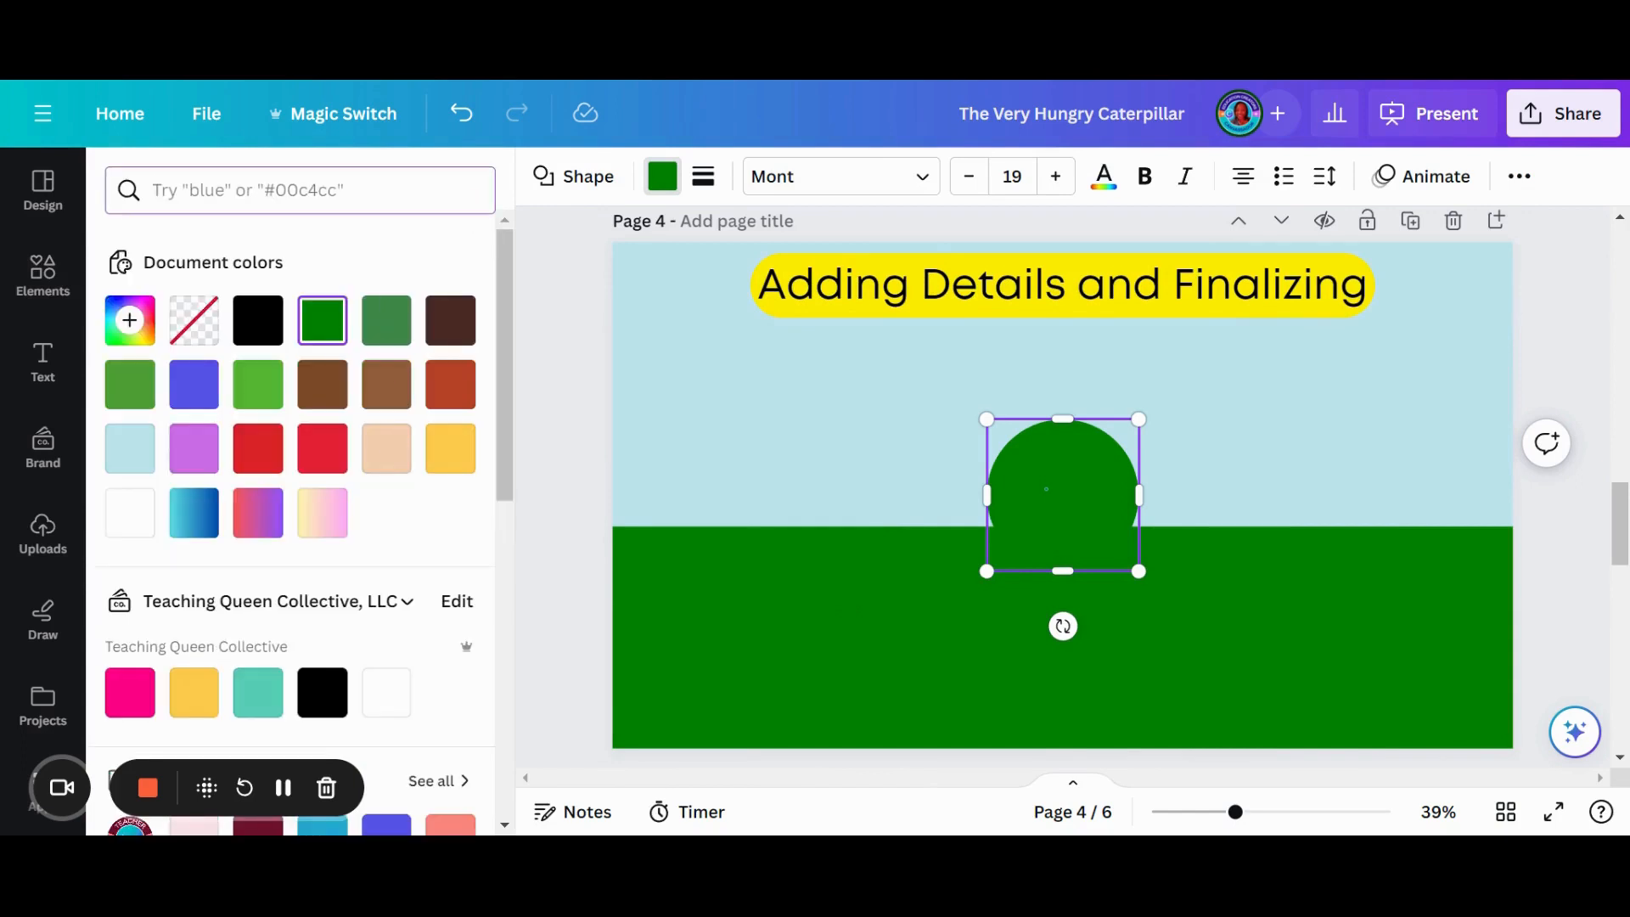
text(yellow)
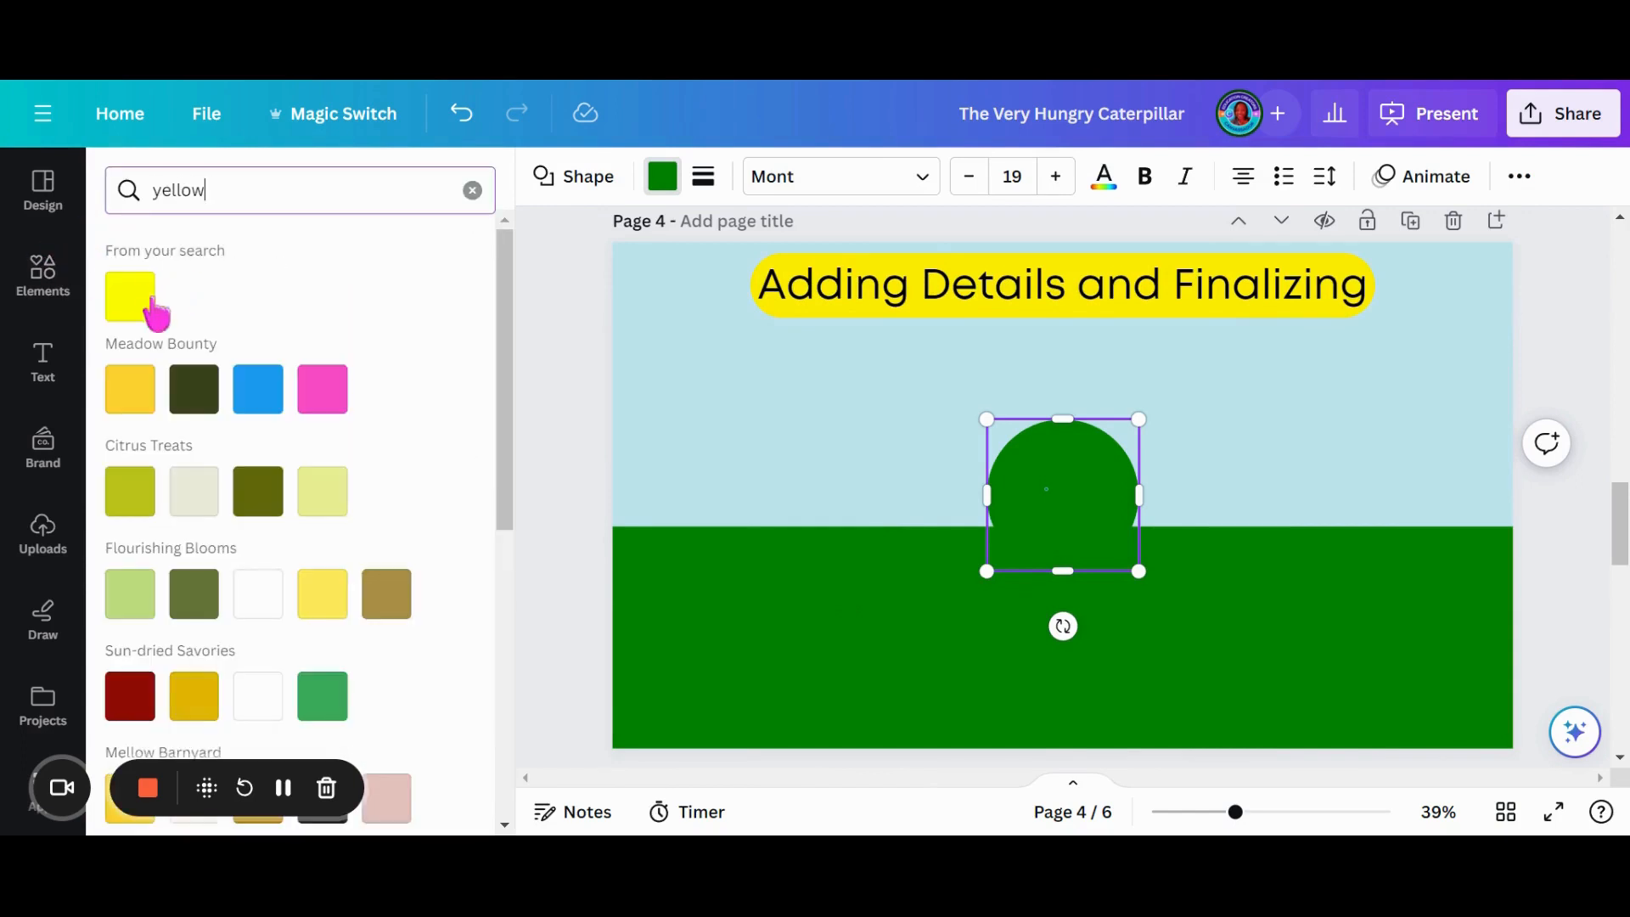
click(136, 299)
drag(1046, 491, 663, 312)
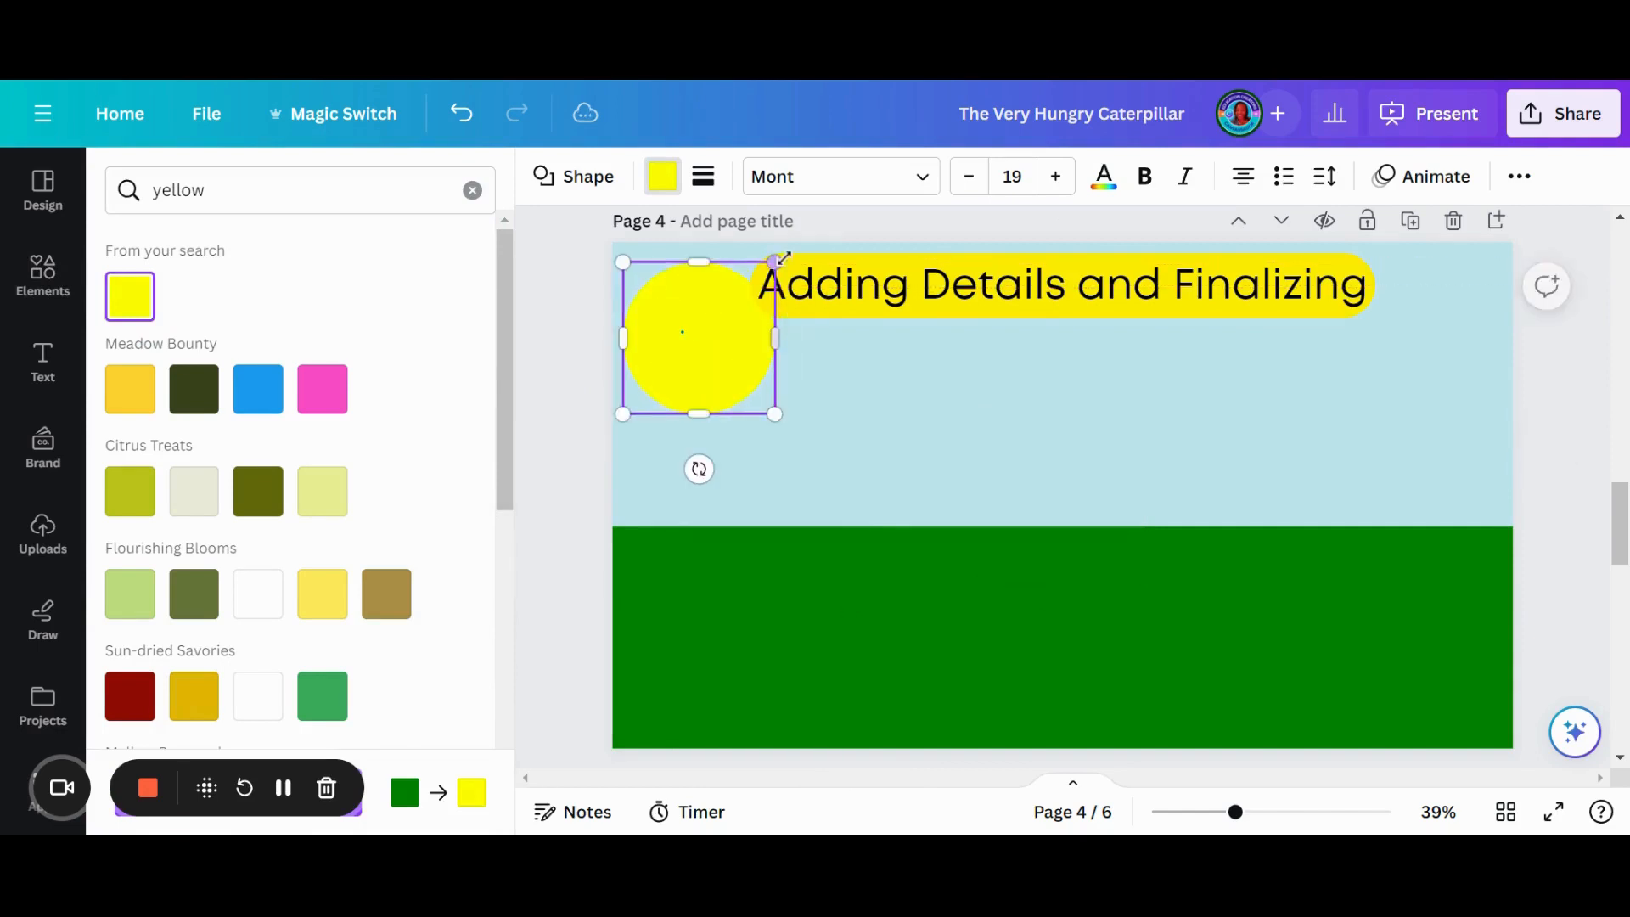
drag(771, 263, 724, 372)
- Lower the top edge of the green rectangle on page 4 and extend the pale blue rectangle down to meet it
click(1016, 558)
drag(1015, 528, 1015, 583)
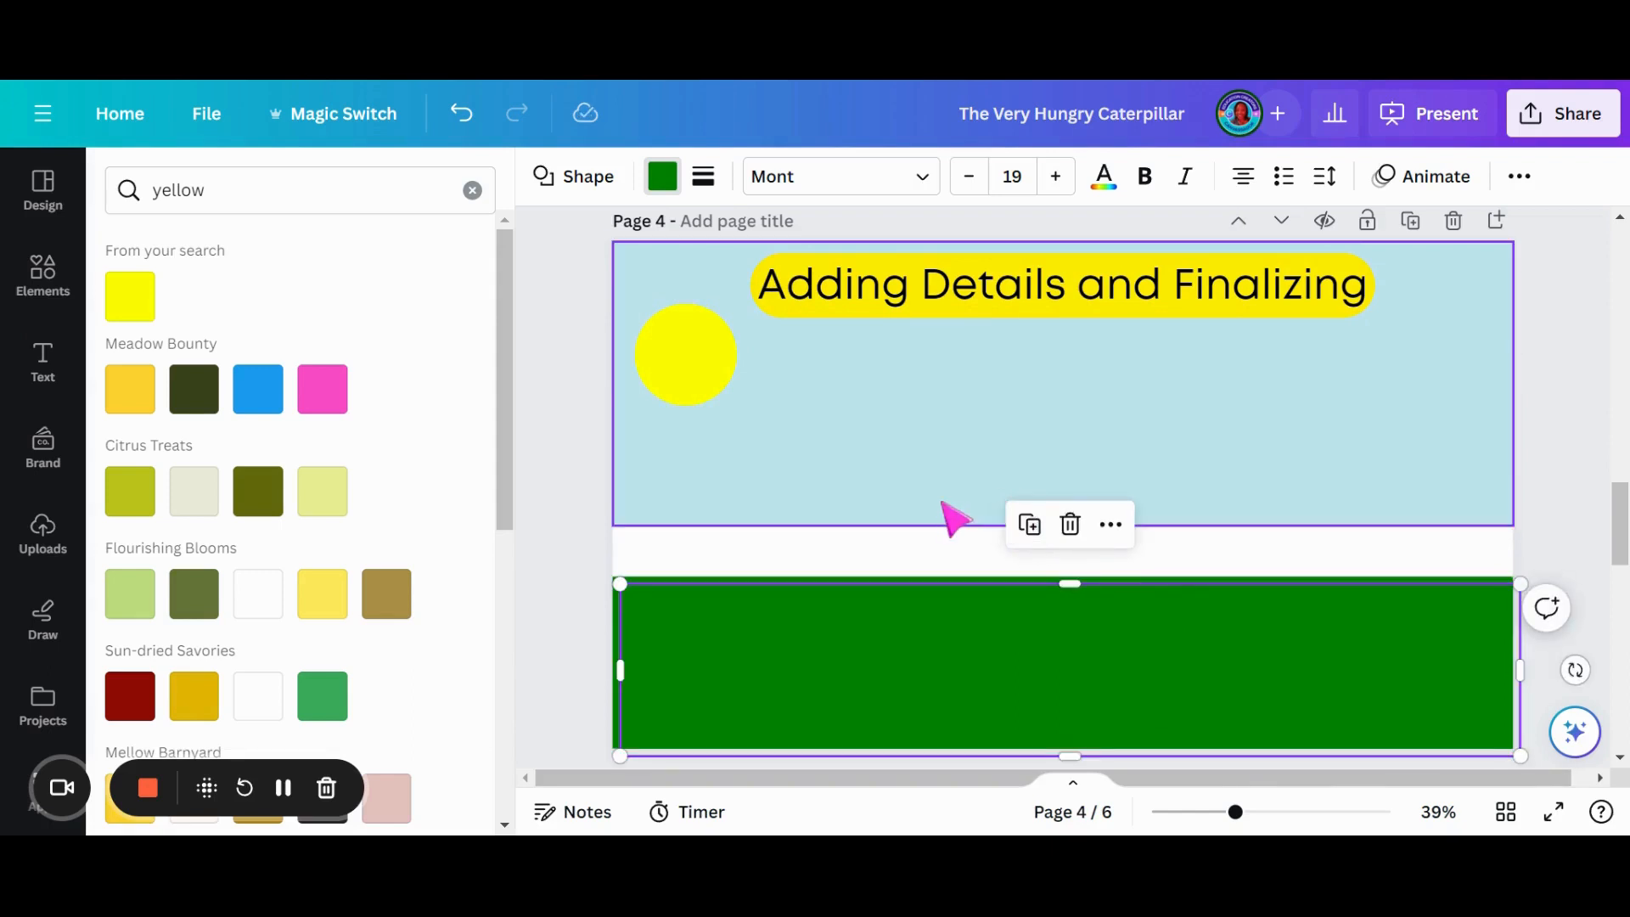
click(904, 507)
drag(848, 527, 870, 594)
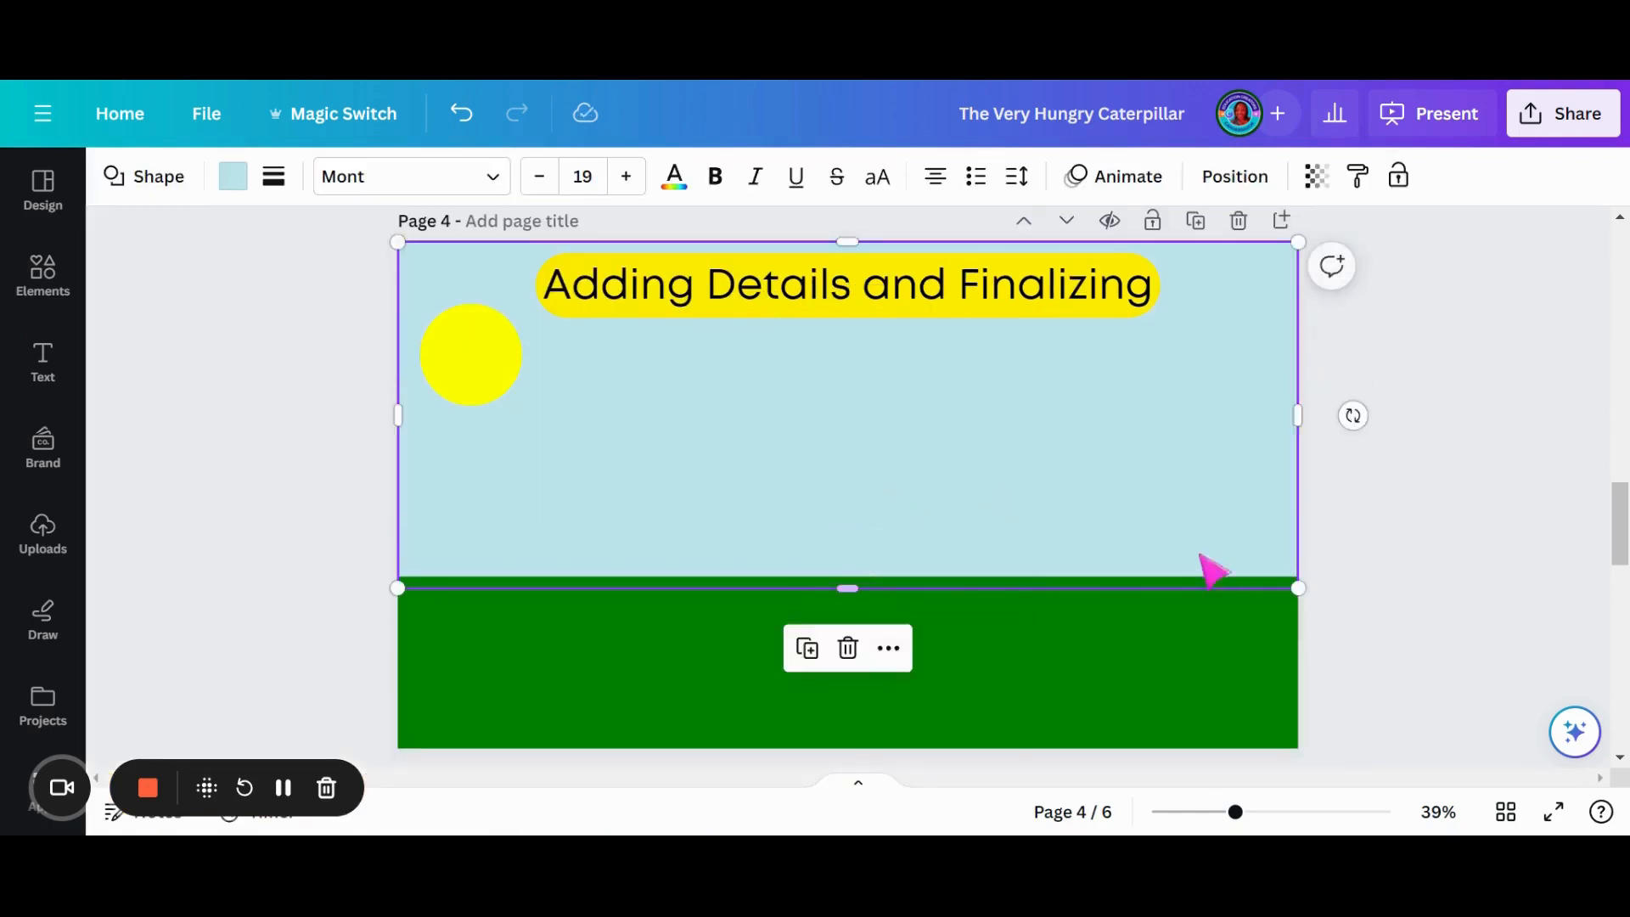
- Go to page 5 and search the elements for "sun"
click(469, 399)
scroll(827, 391, down, 4)
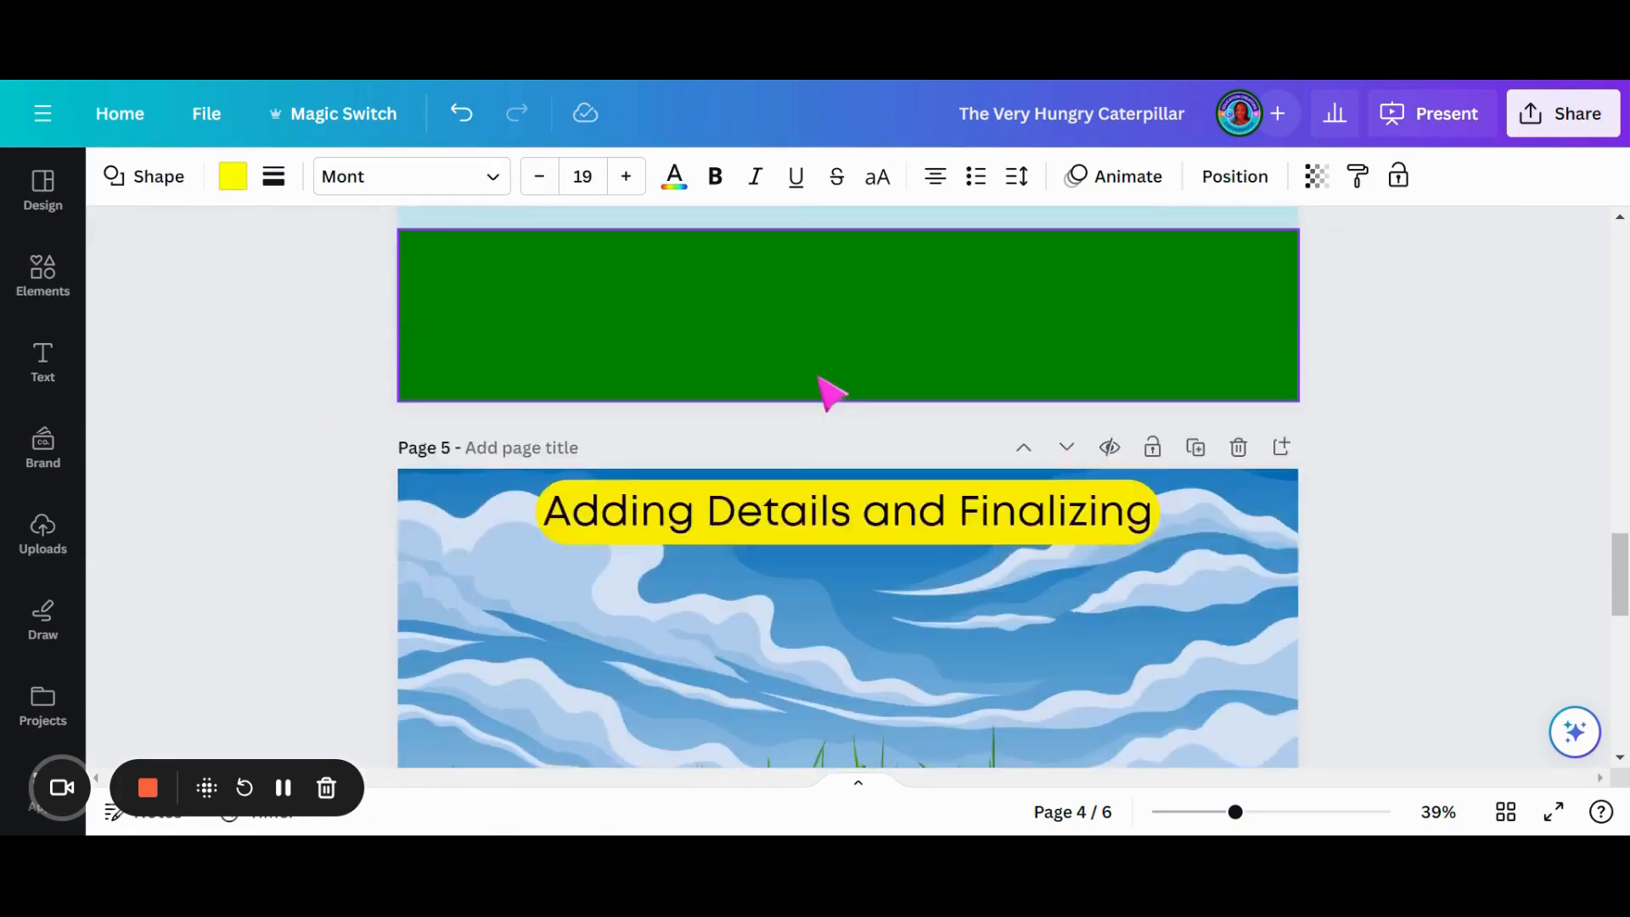
scroll(917, 439, down, 3)
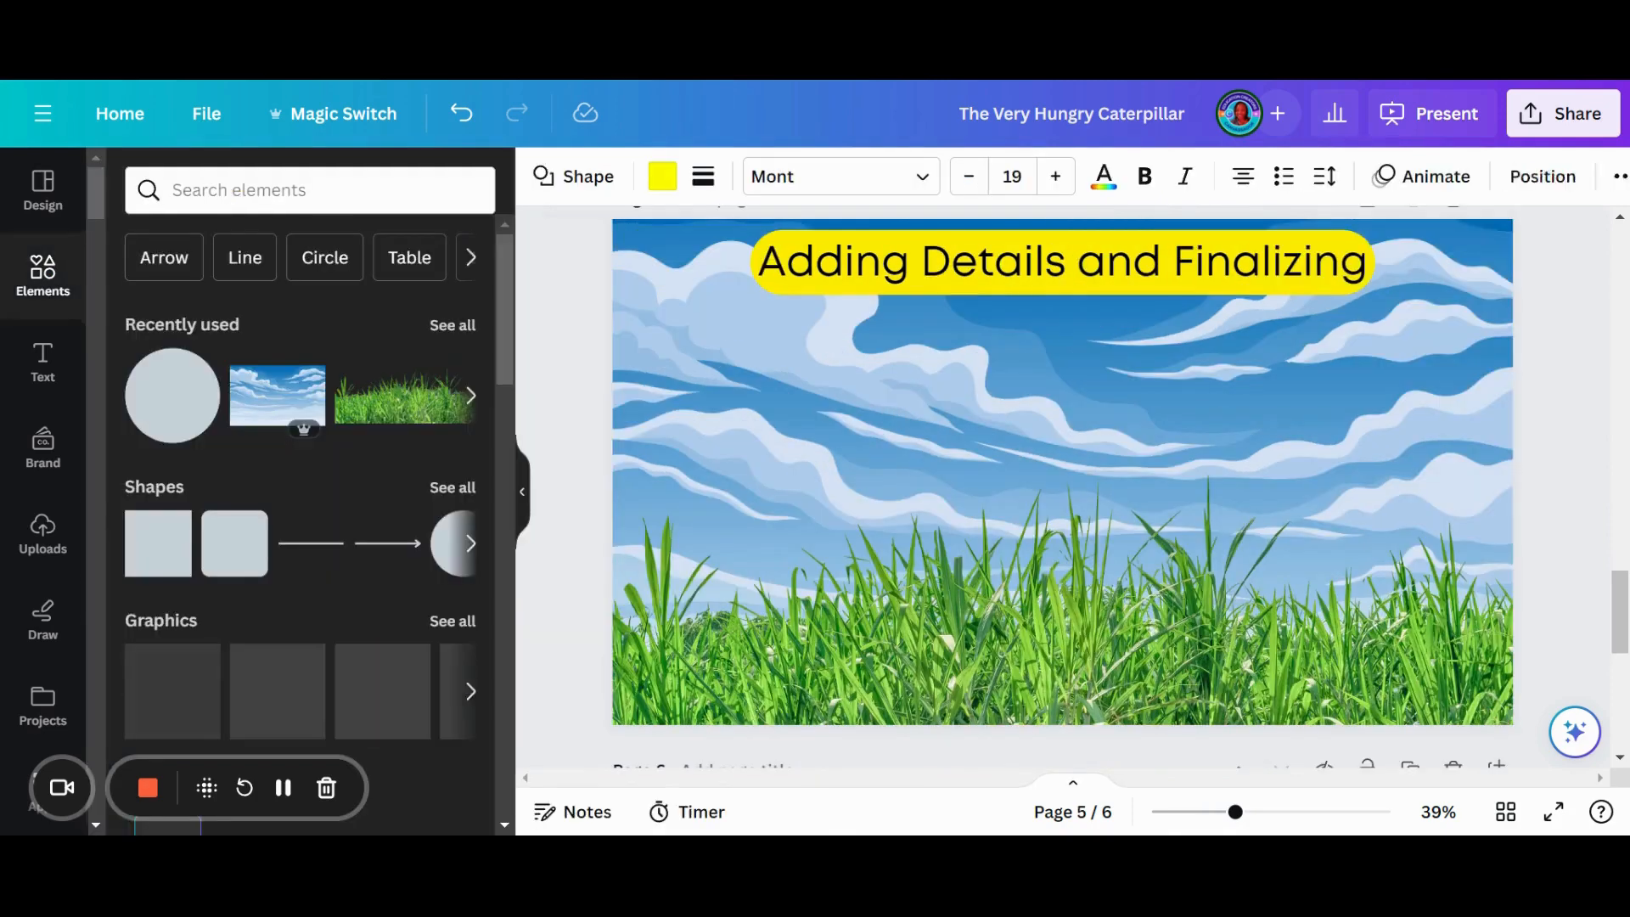
click(225, 190)
text(sun)
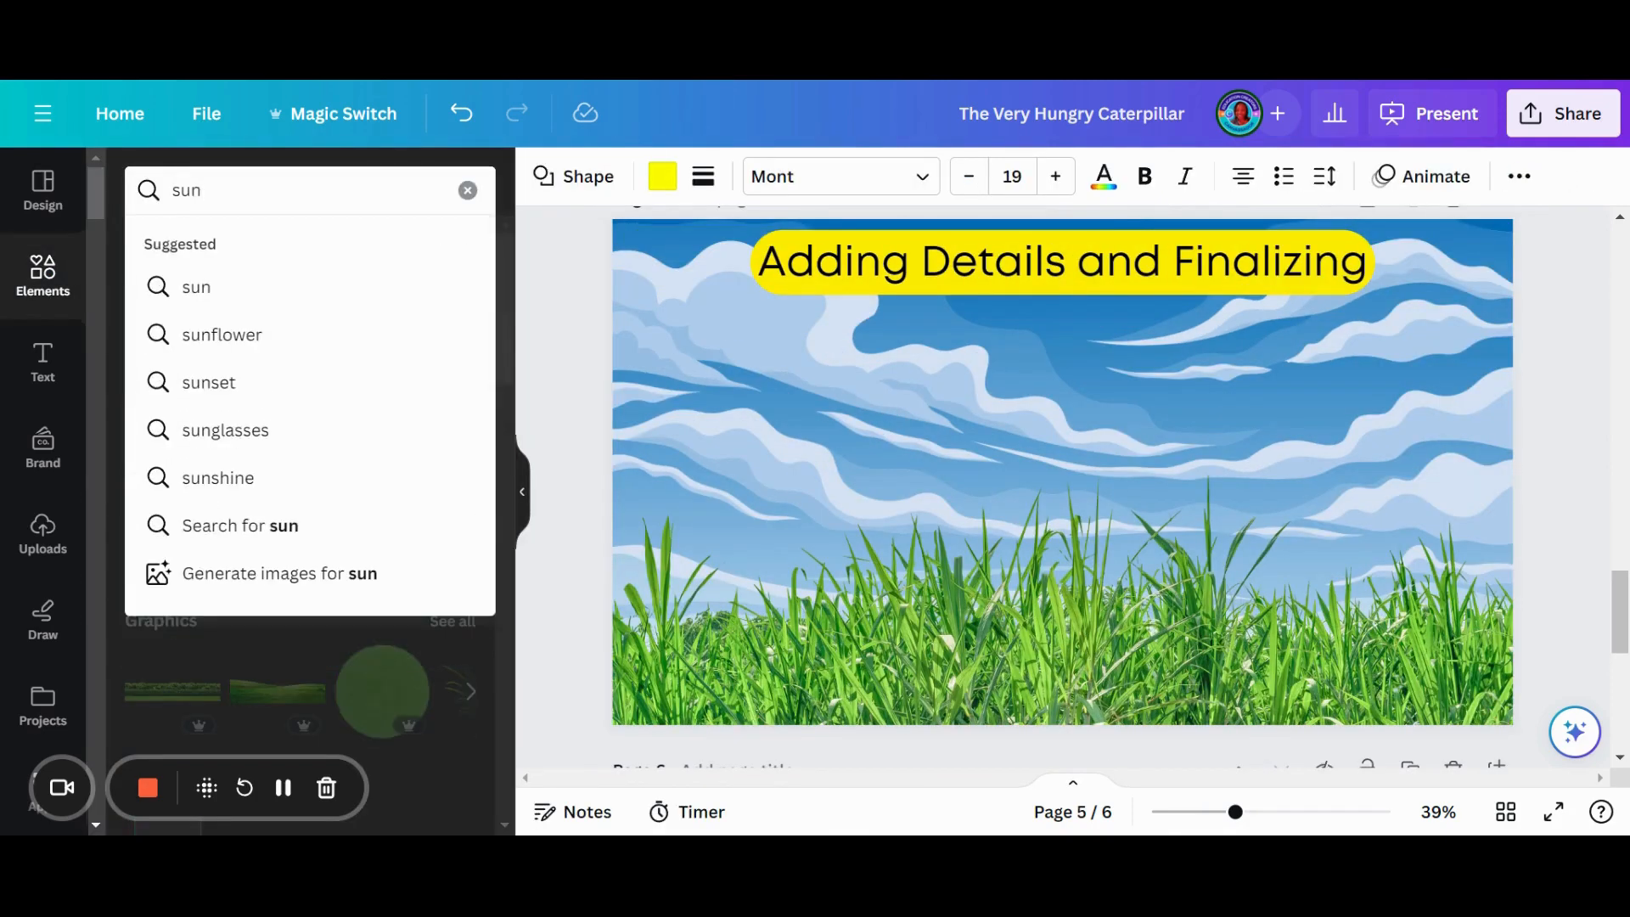
key(Return)
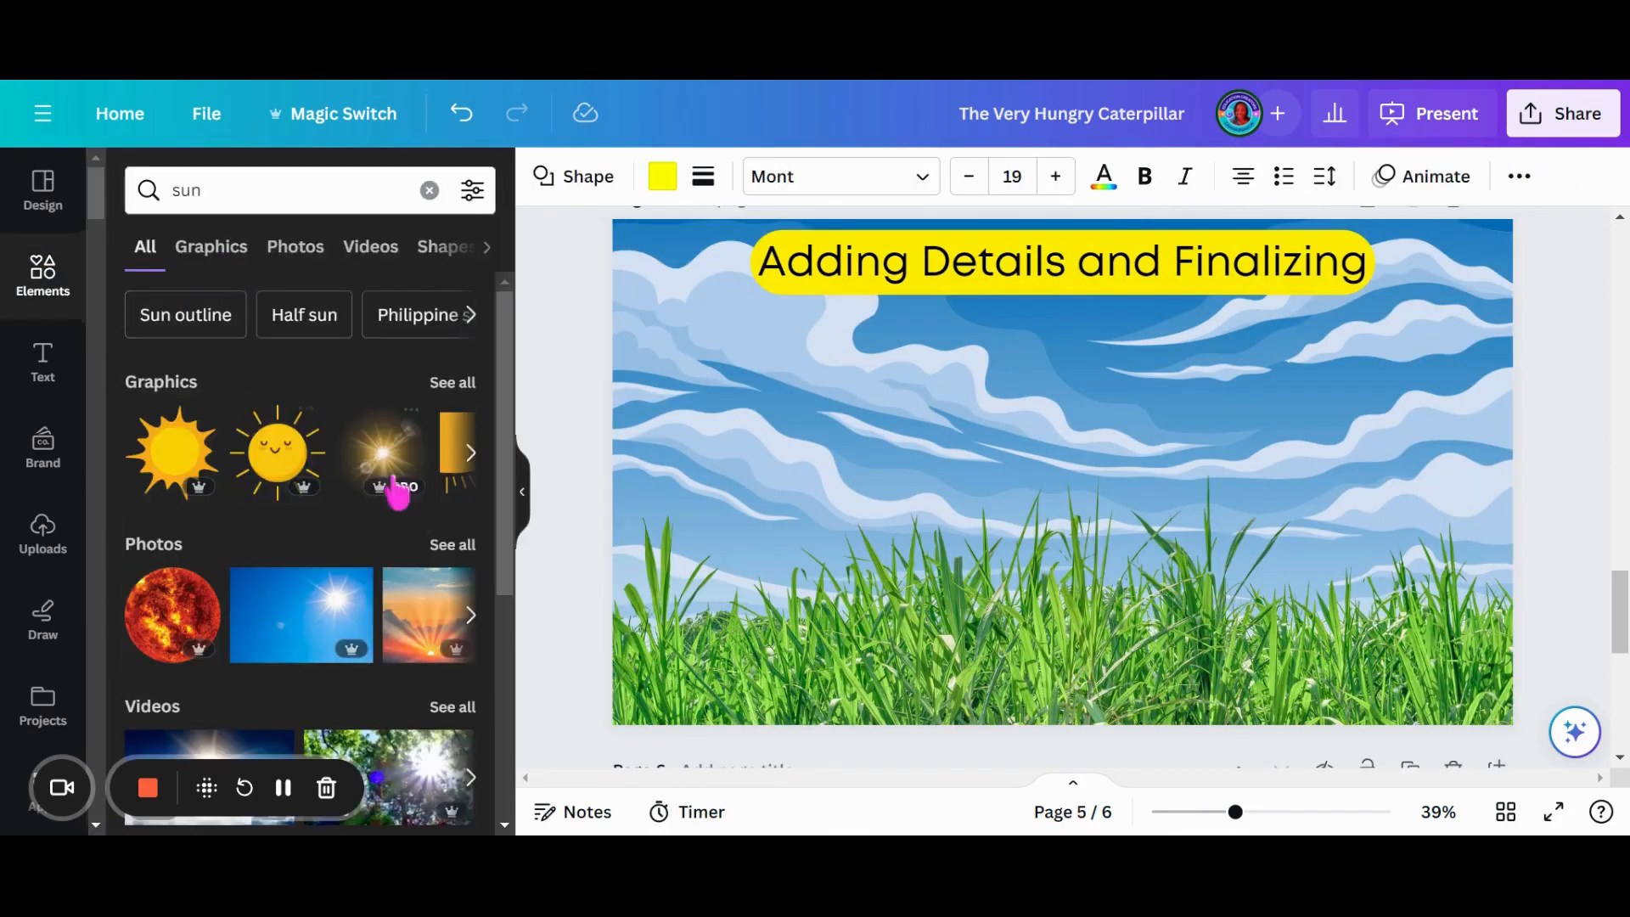
- Try the glowing sunburst graphic, resized in the upper-left part of the sky on page 5
click(406, 477)
drag(990, 473, 622, 336)
drag(692, 405, 763, 462)
drag(973, 592, 809, 427)
- Replace the glowing sunburst with the spiky orange-and-yellow sun graphic, shrunk and placed at the left of the sky below the title
click(174, 452)
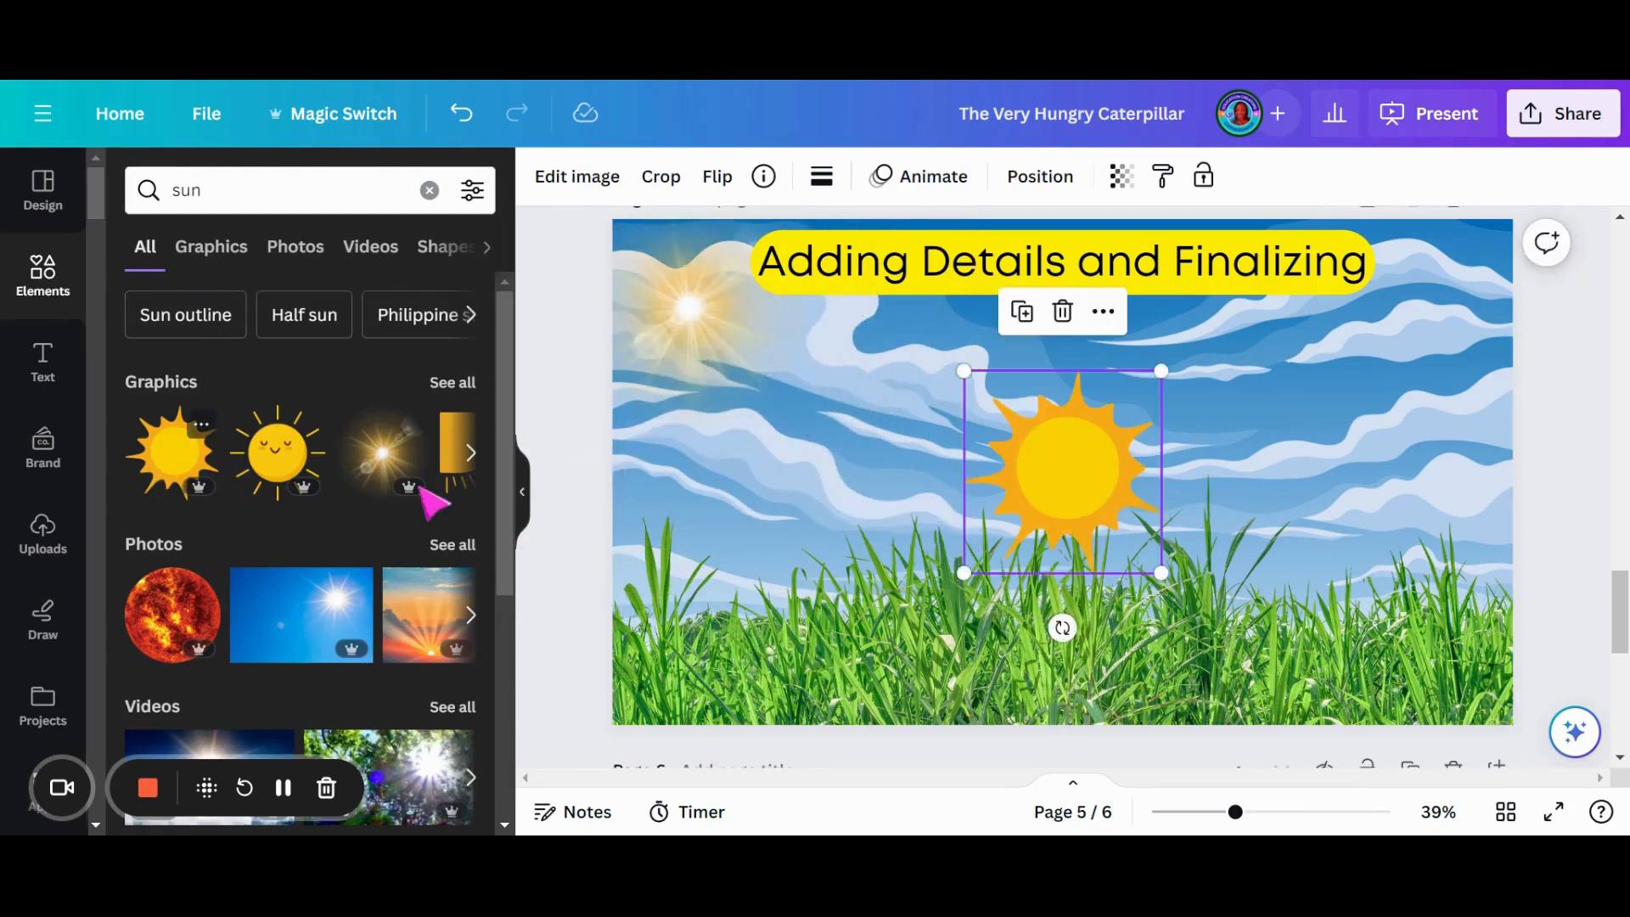
drag(1030, 455, 764, 356)
click(726, 350)
key(Delete)
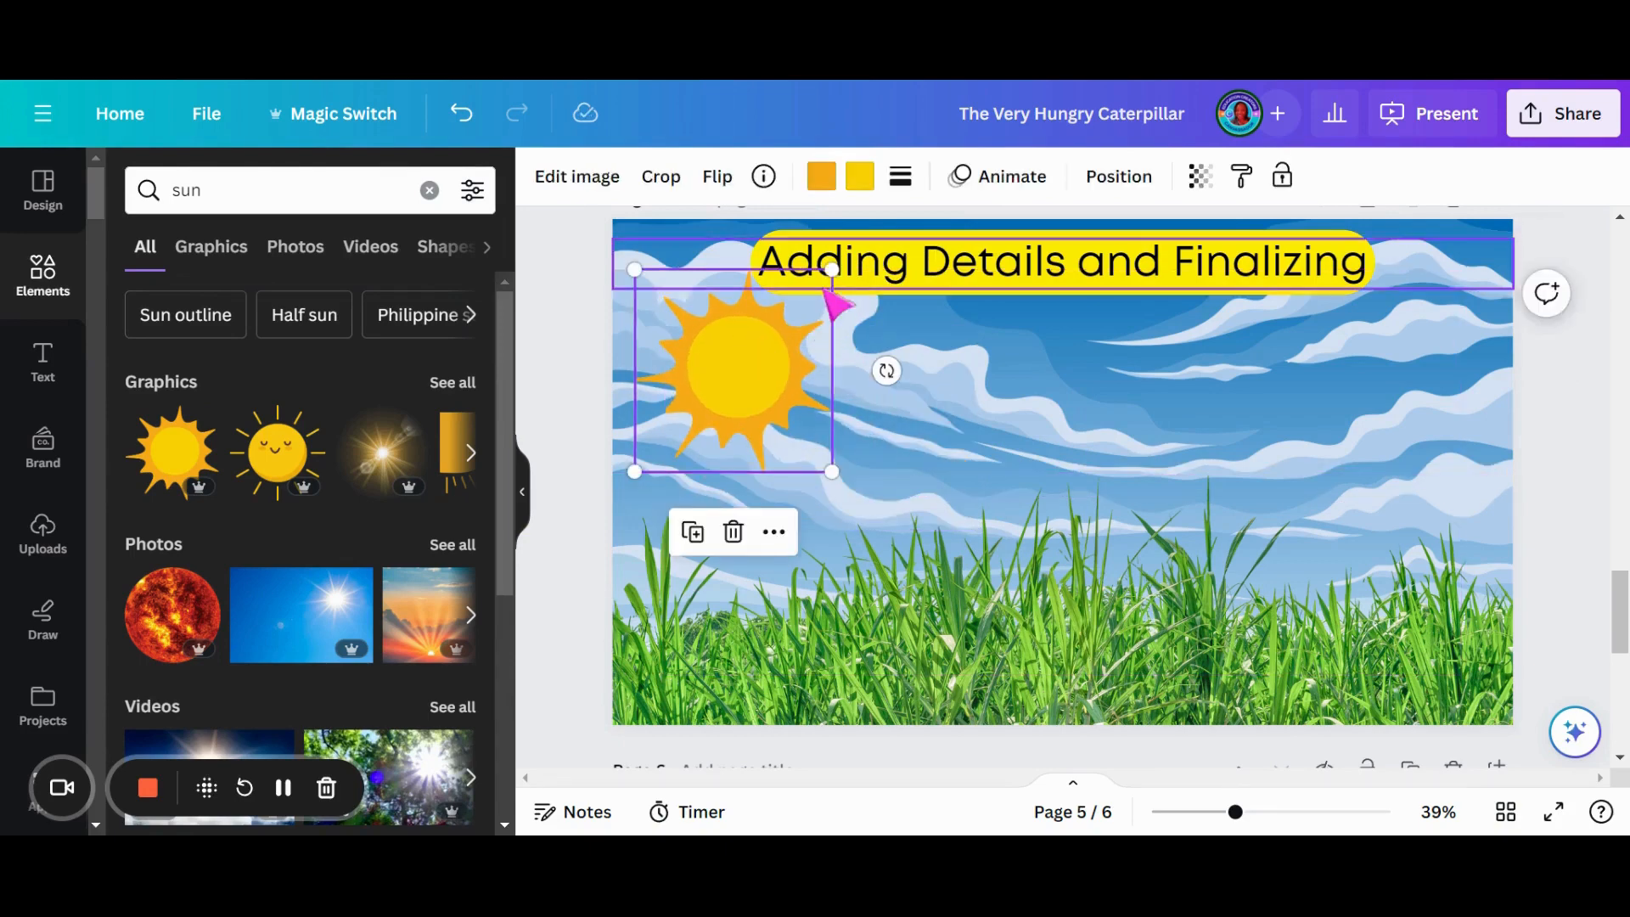
drag(823, 272, 792, 307)
mouse_move(768, 387)
mouse_down()
mouse_move(751, 351)
mouse_move(748, 376)
mouse_up()
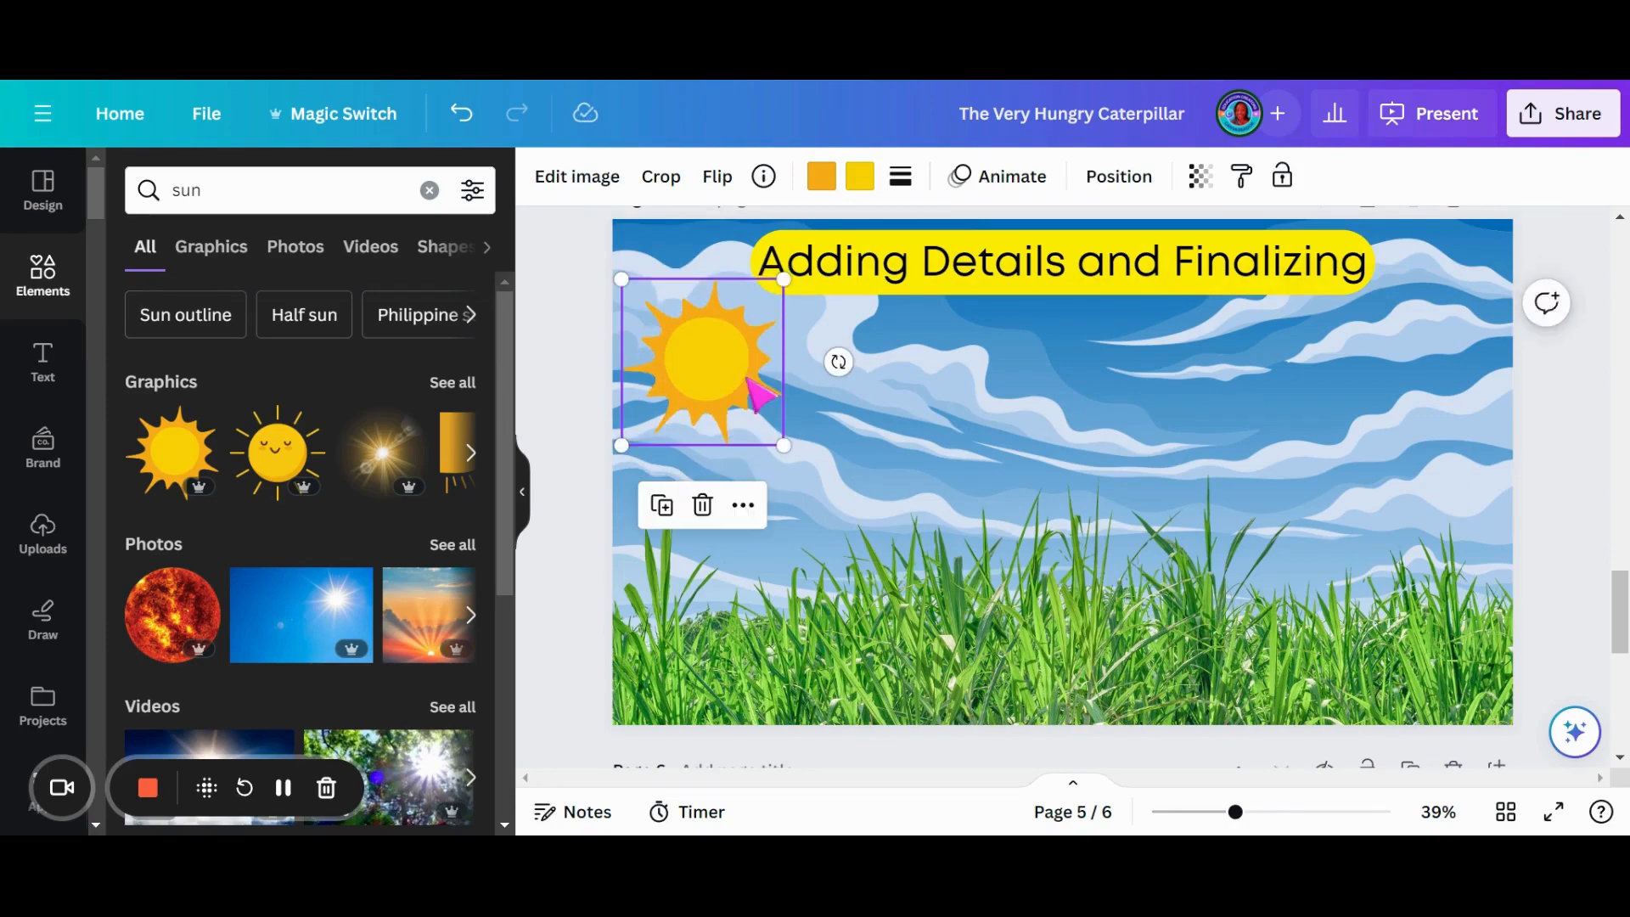
- Copy the grouped caterpillar on page 3 and shift the original slightly down and to the right
scroll(877, 429, up, 6)
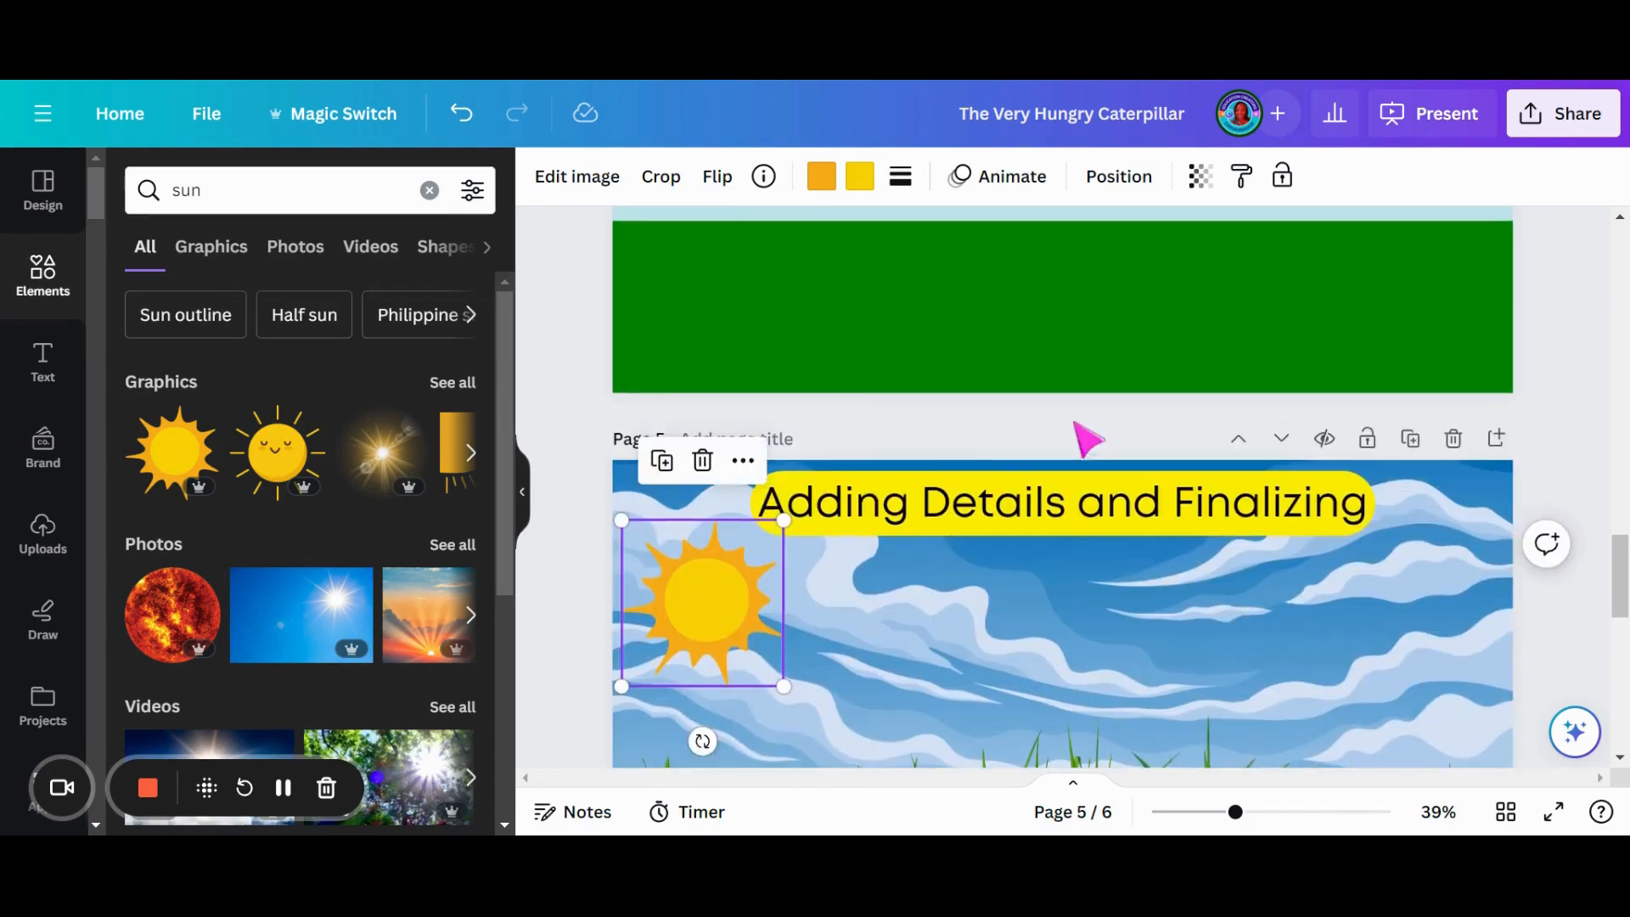
scroll(1066, 431, up, 5)
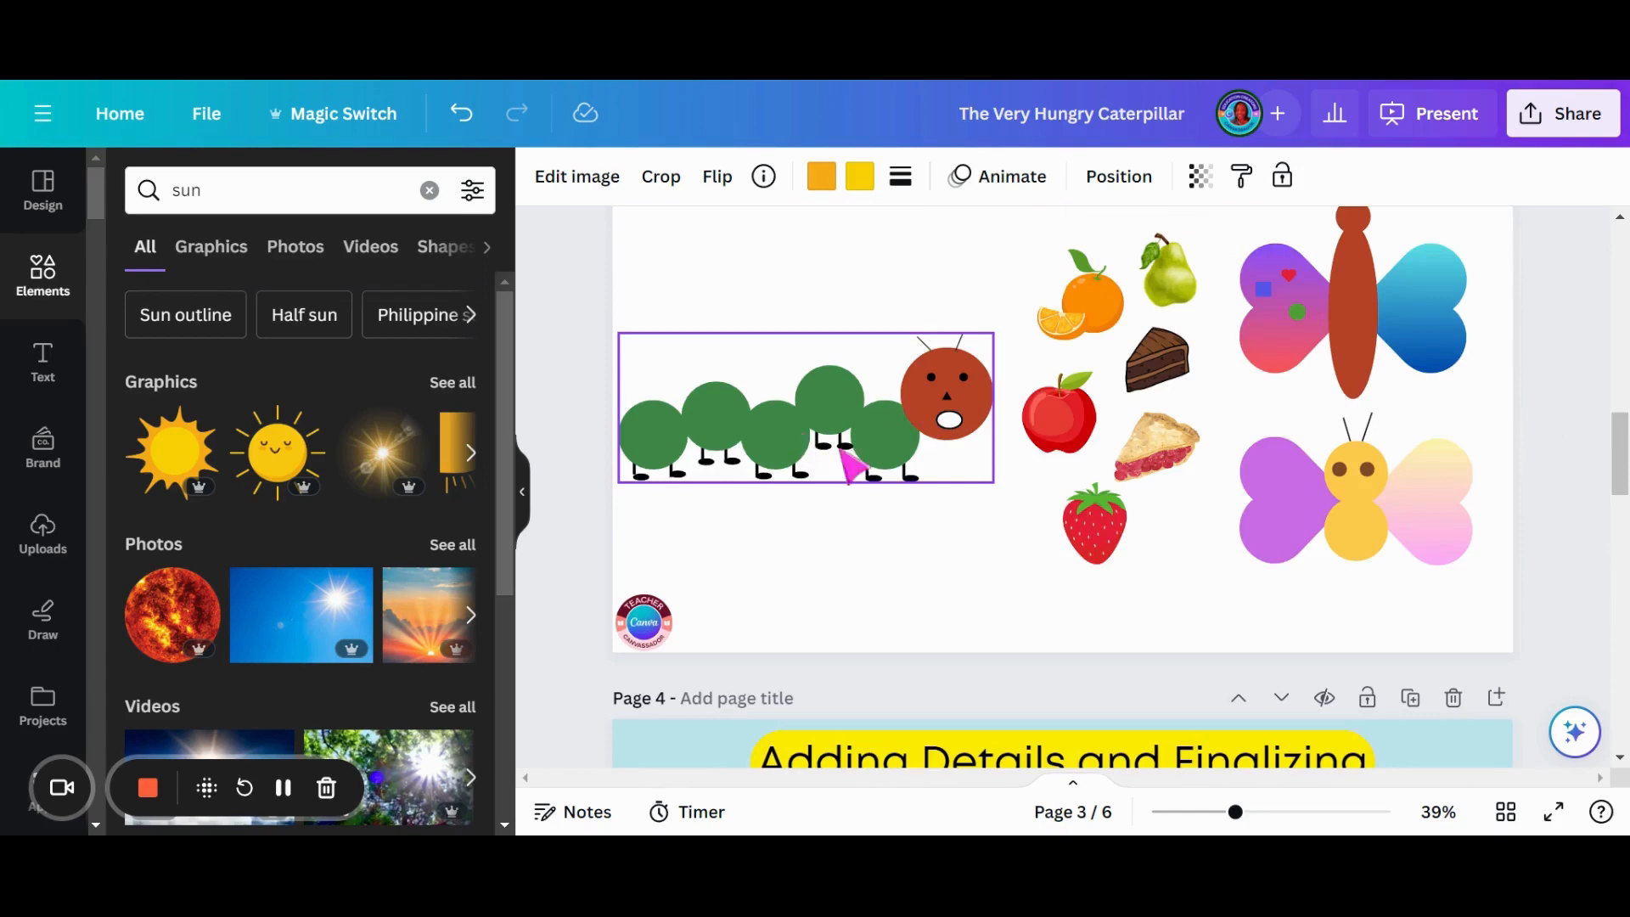
click(941, 415)
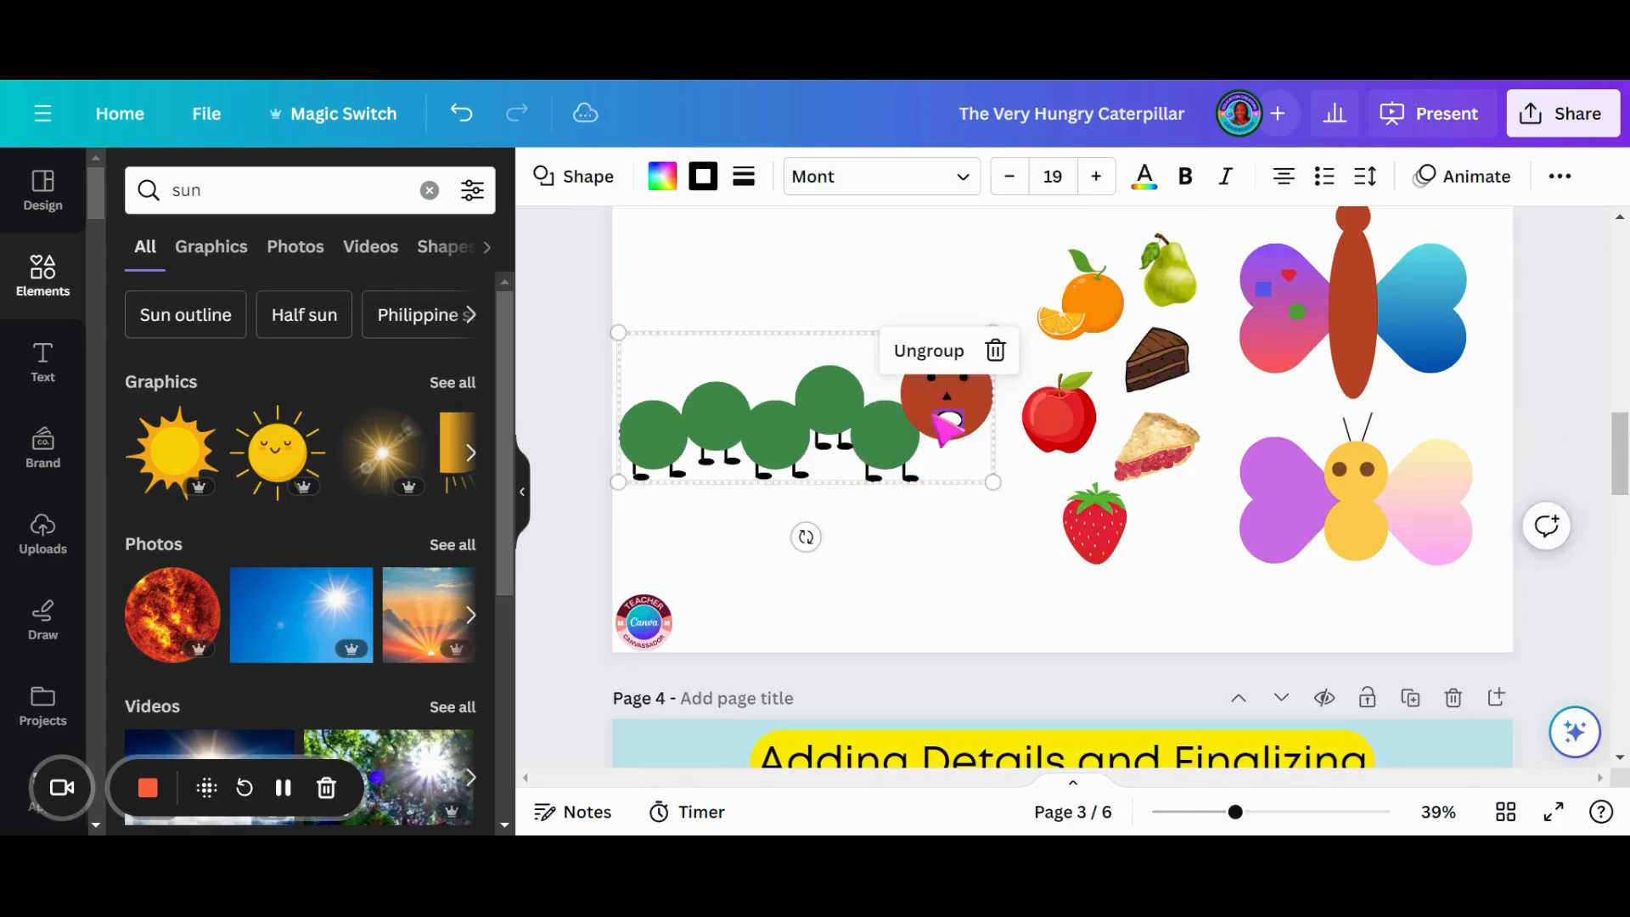
click(901, 416)
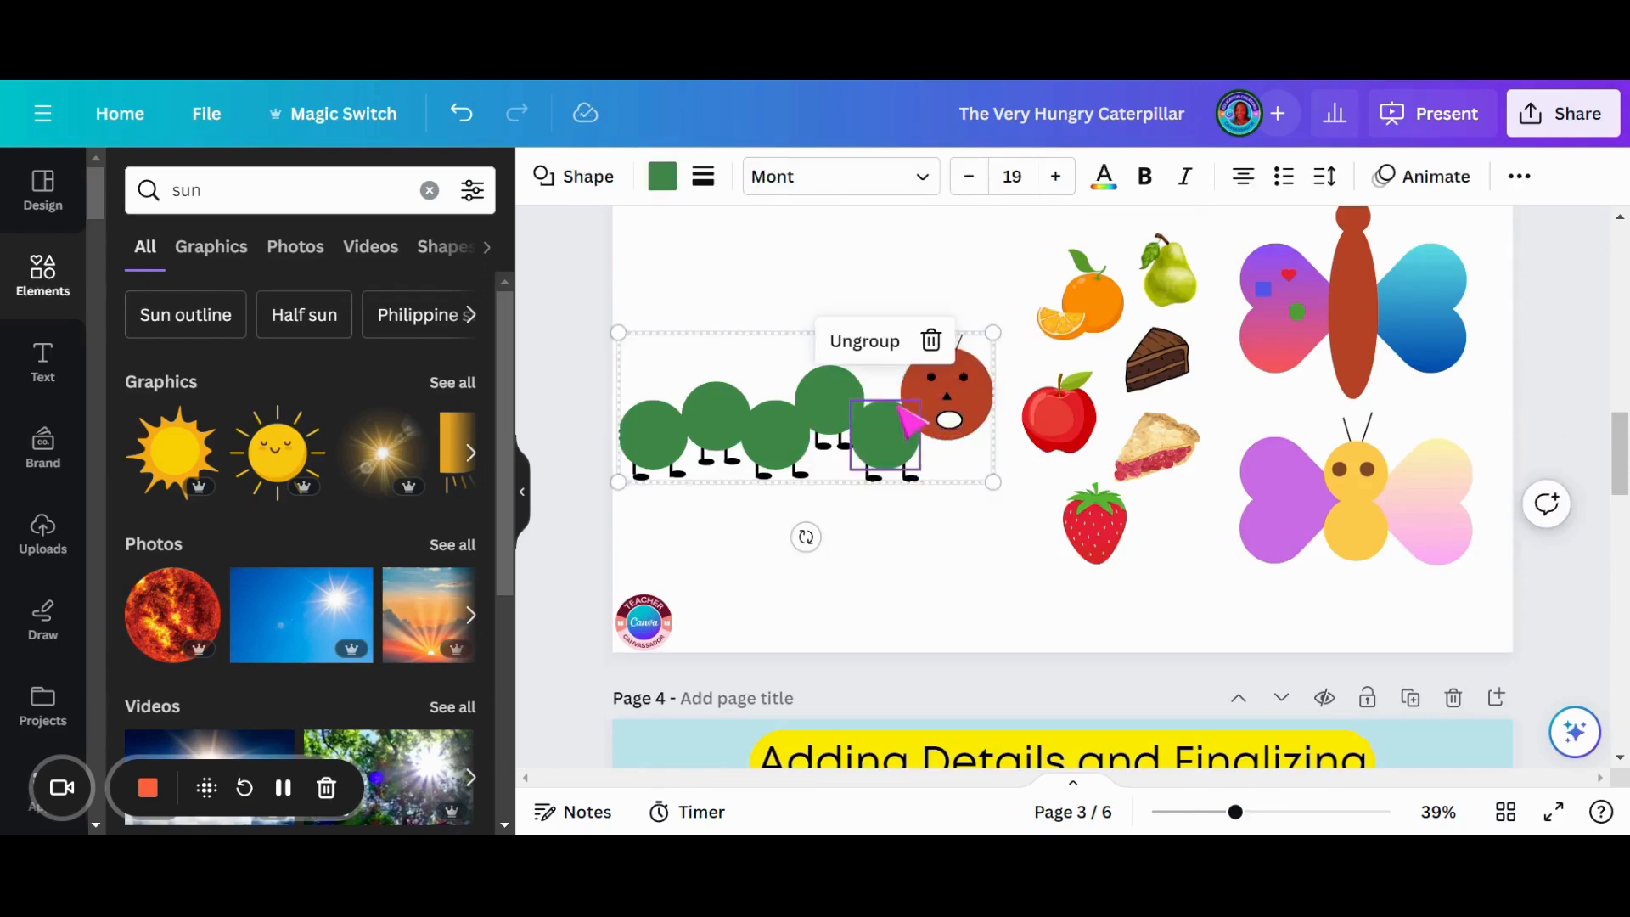
right_click(860, 418)
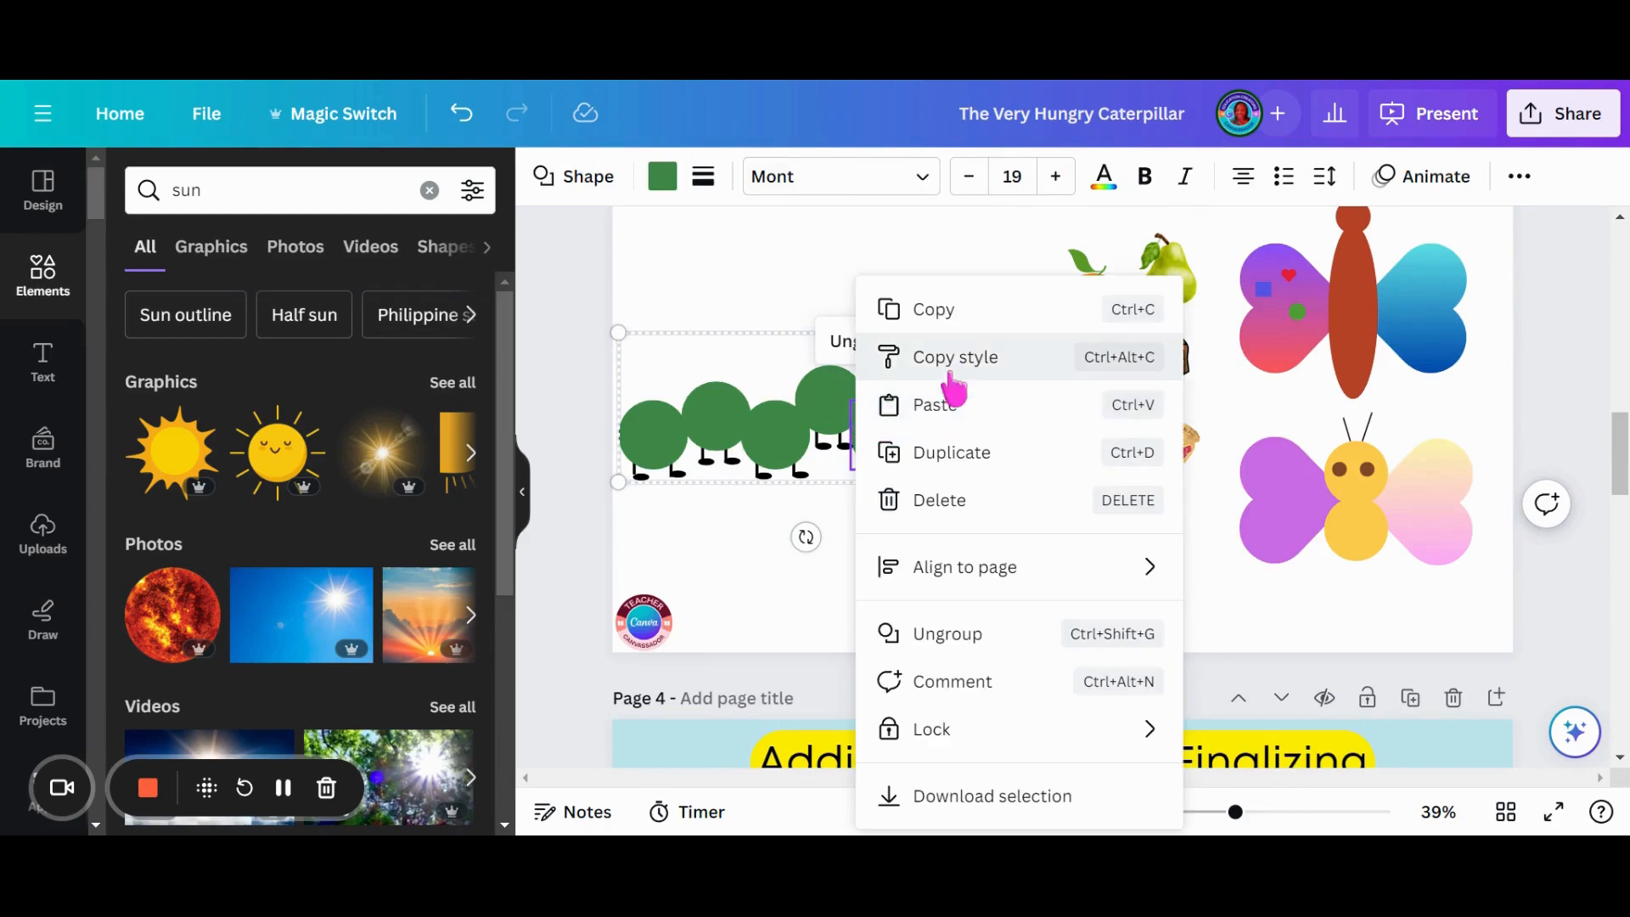
click(792, 485)
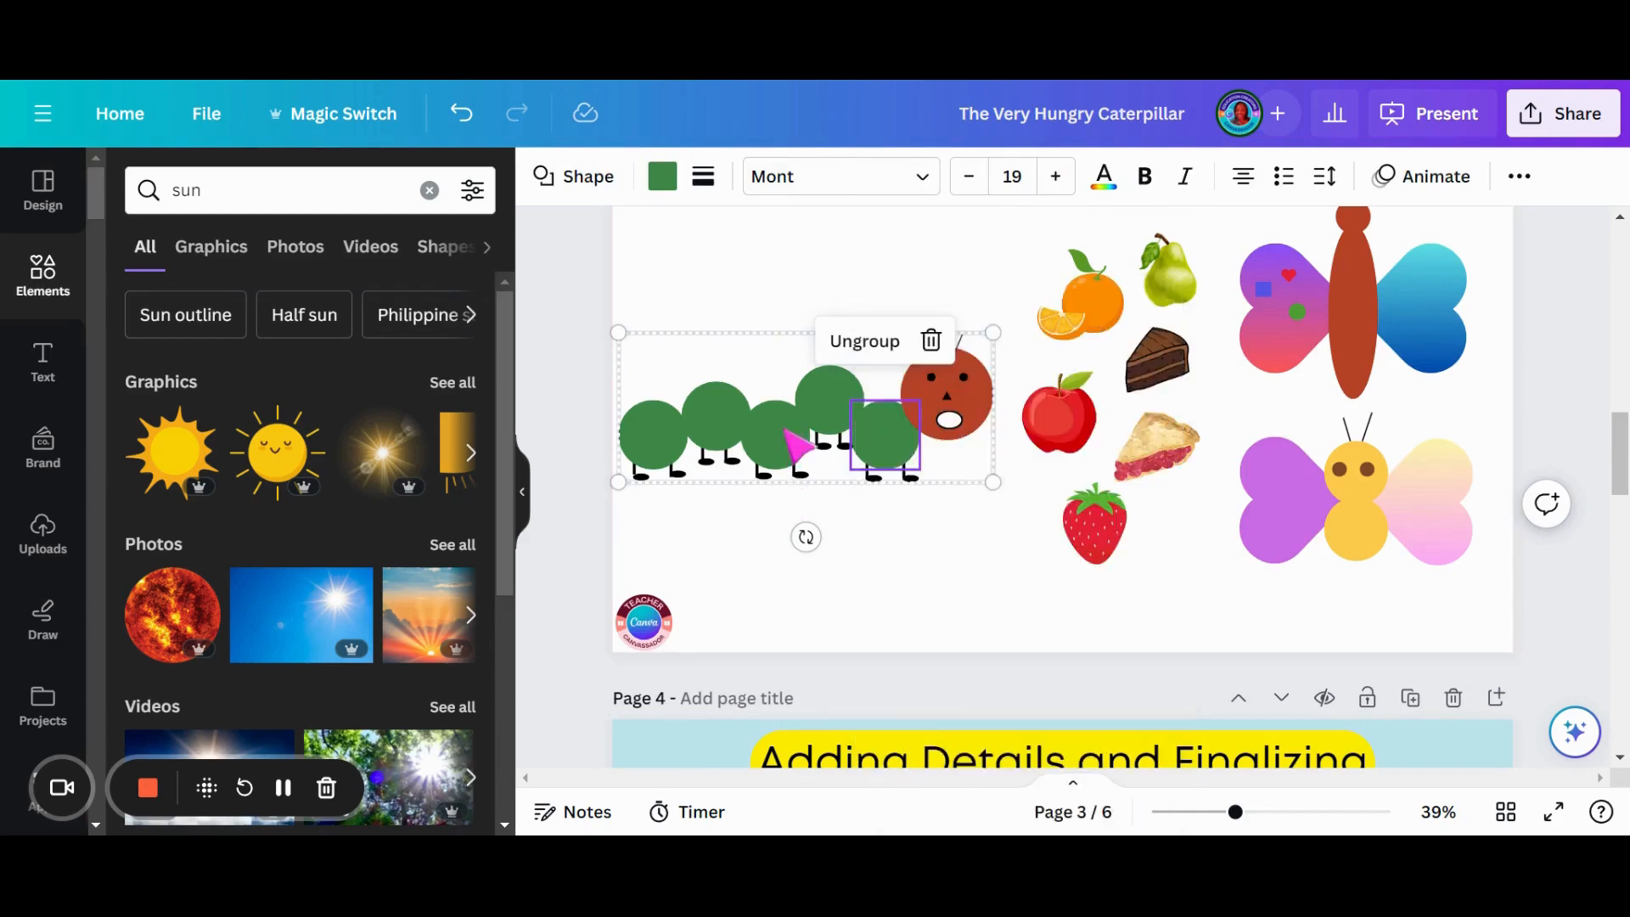
drag(786, 429, 791, 461)
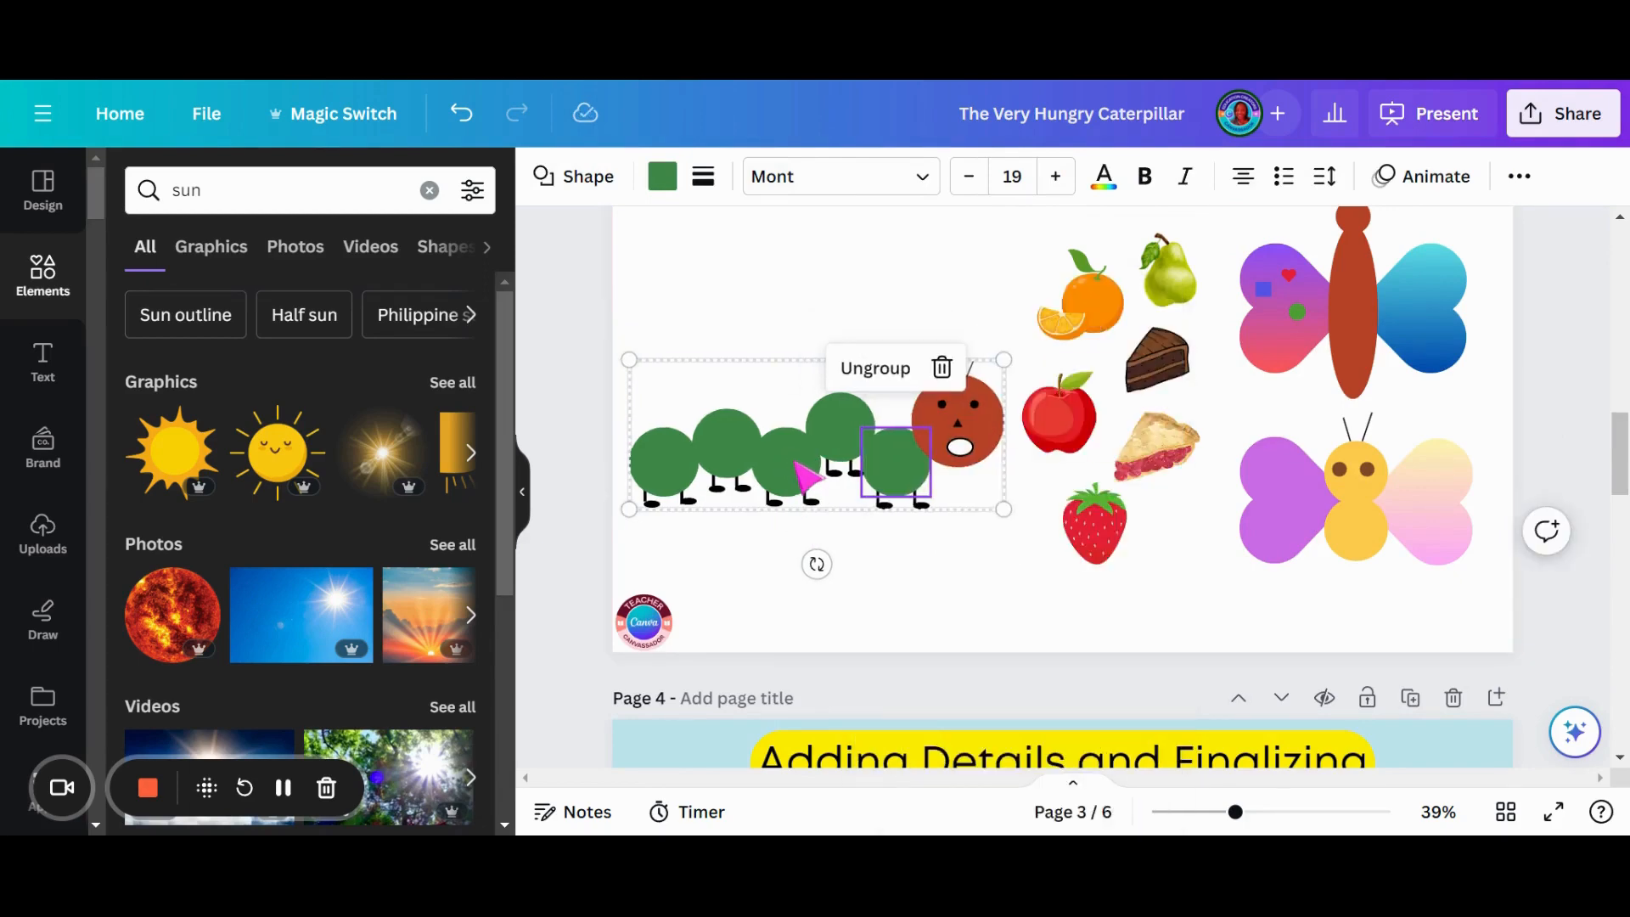
- Paste the caterpillar onto page 4 and place it on the green ground at the left of the scene
scroll(892, 455, down, 5)
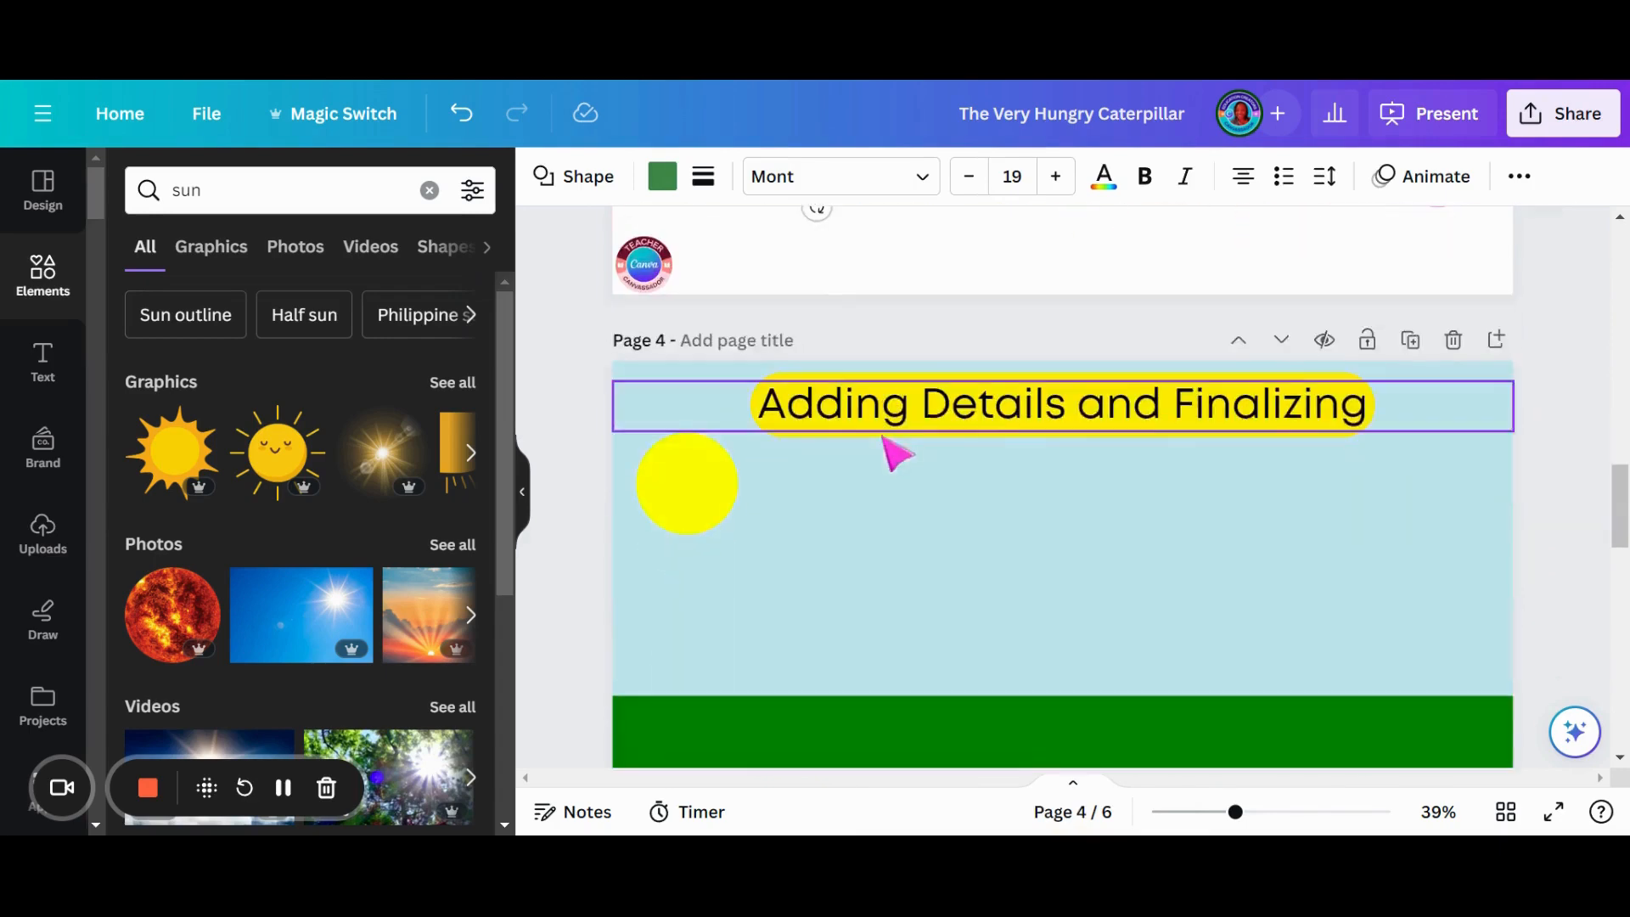
scroll(866, 412, up, 3)
scroll(908, 489, down, 3)
click(879, 484)
key(ctrl+v)
drag(931, 523, 931, 572)
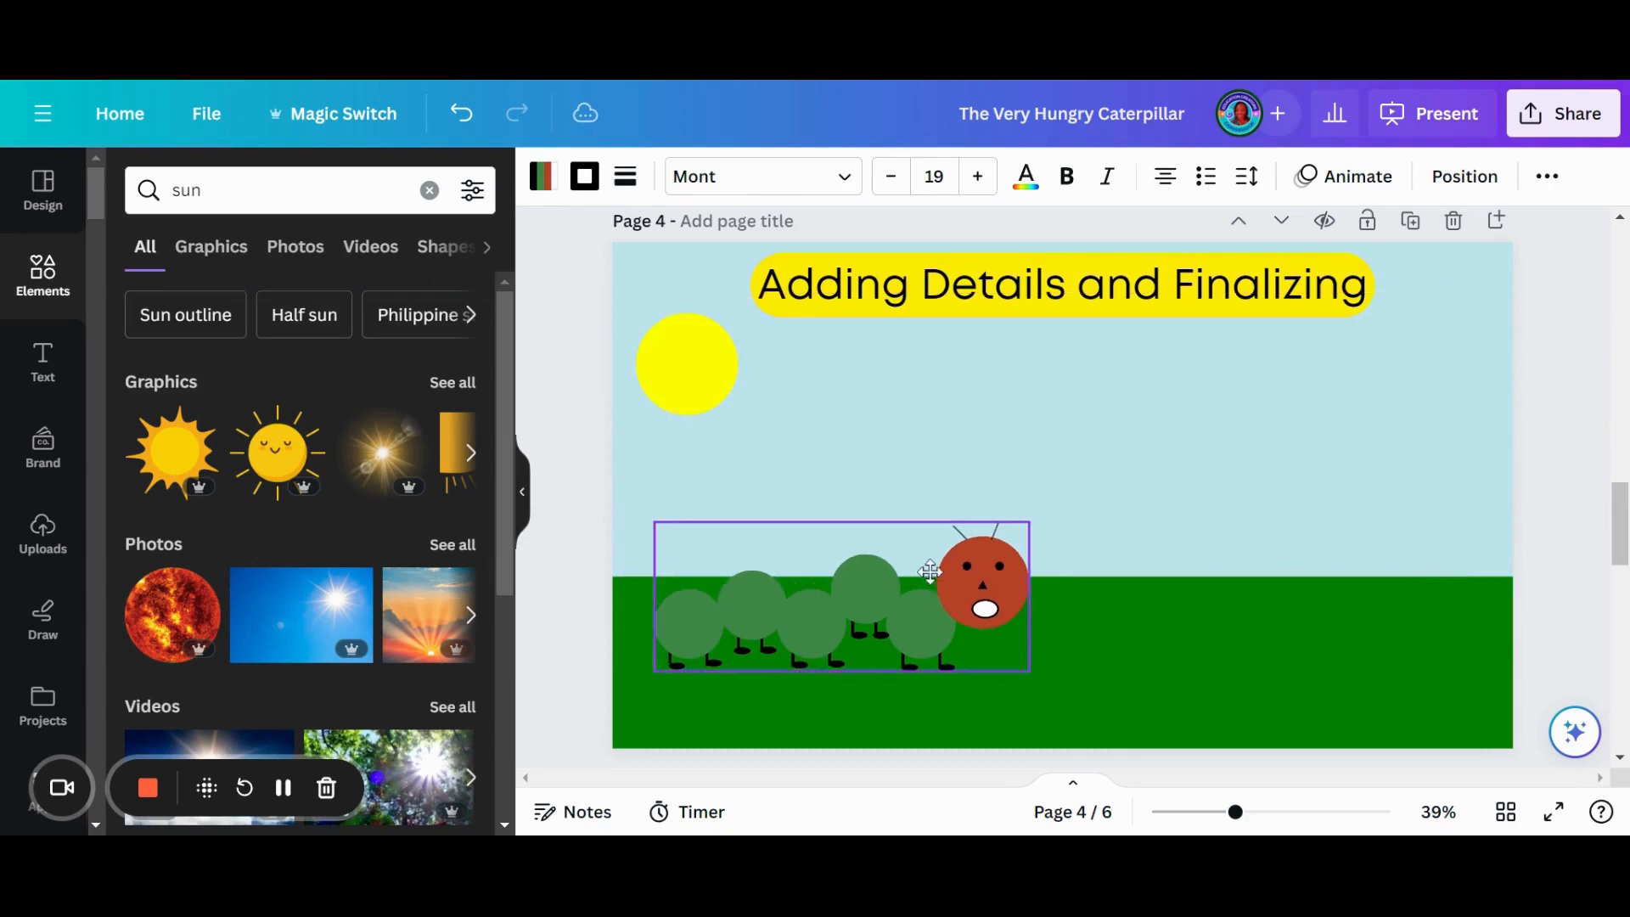
- Paste the caterpillar onto page 5 and stand it in the grass below the sun
scroll(934, 548, down, 7)
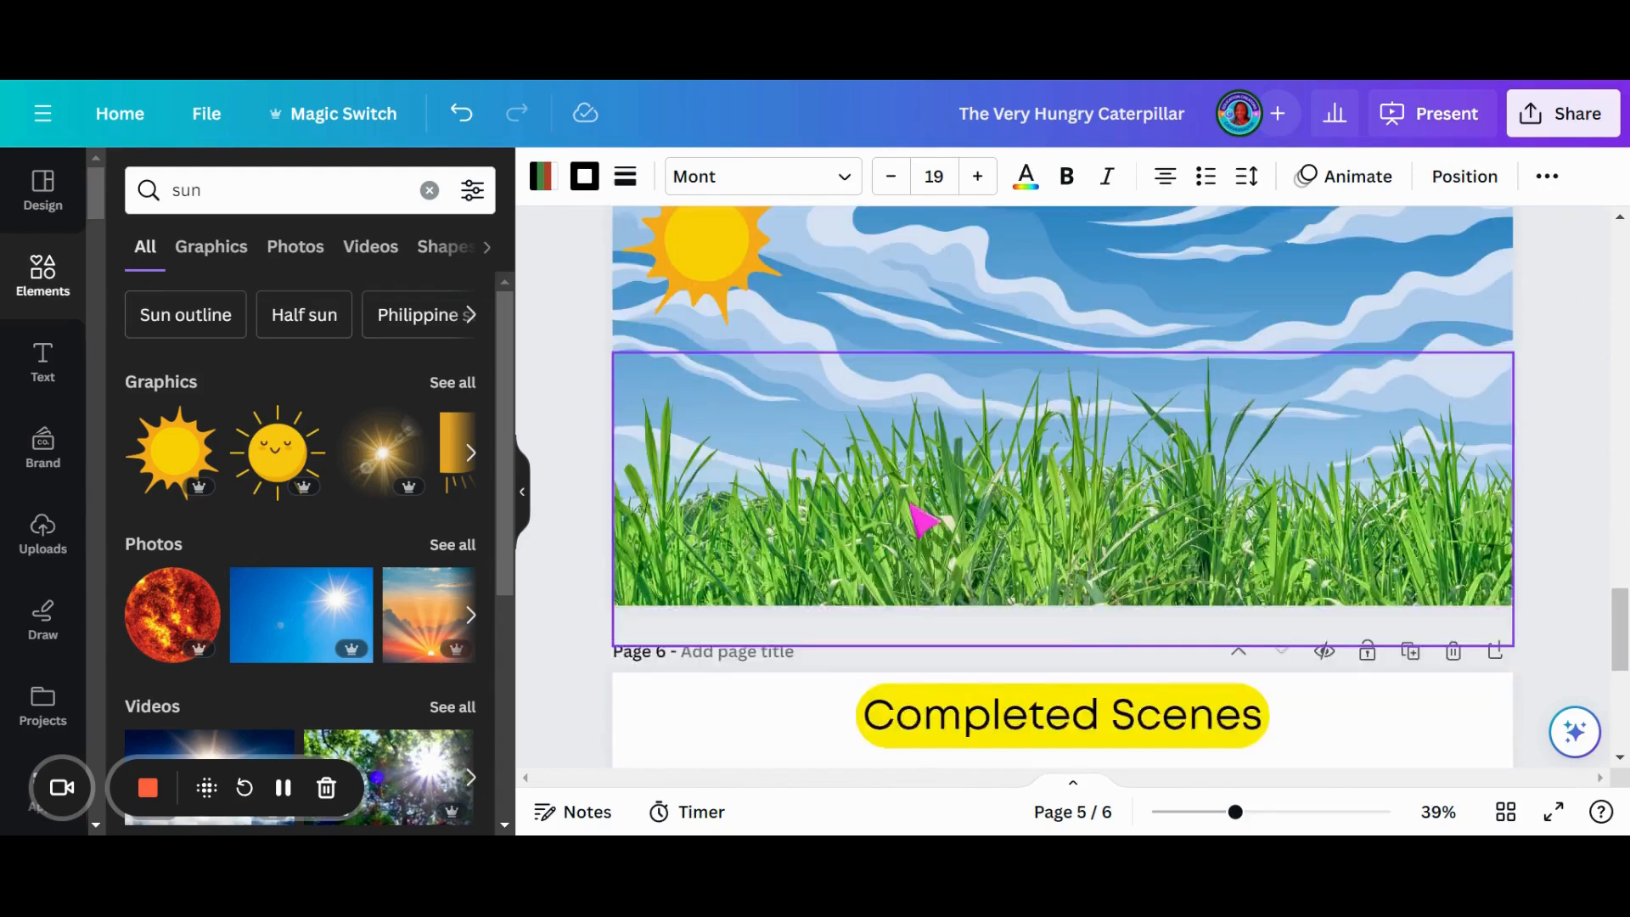
click(919, 520)
key(ctrl+v)
mouse_move(1066, 557)
mouse_down()
mouse_move(1058, 599)
mouse_move(1066, 586)
mouse_up()
drag(950, 376, 963, 480)
click(1221, 515)
- Copy the orange, pear, cake, apple, pie and strawberry together from page 3 and paste them onto page 4
scroll(966, 486, up, 10)
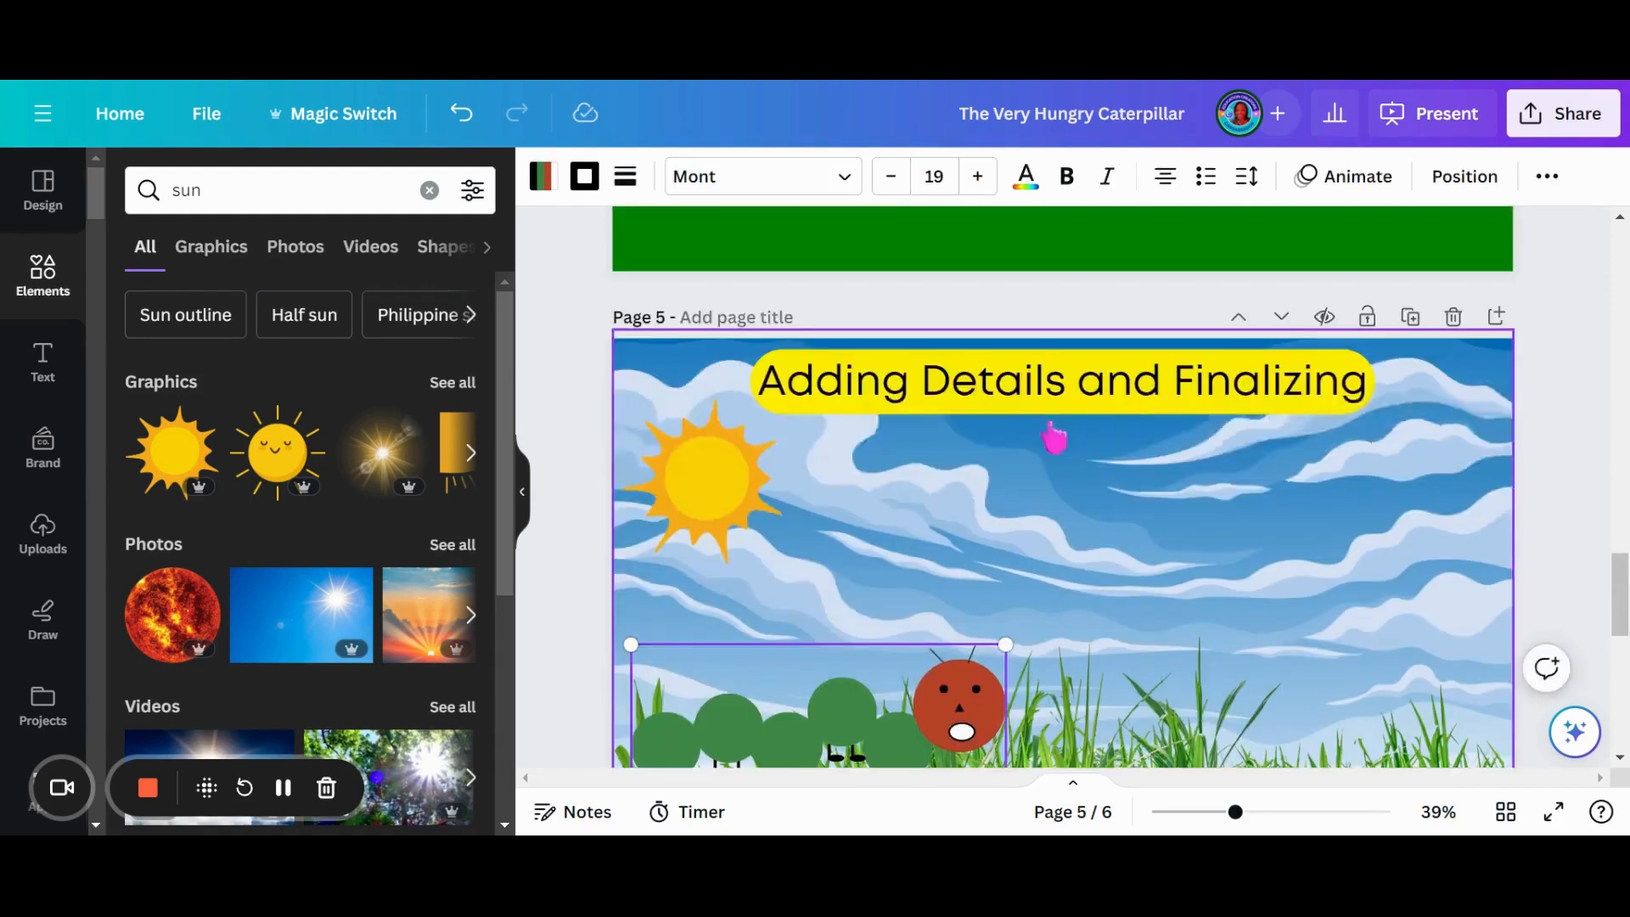
scroll(1070, 405, up, 3)
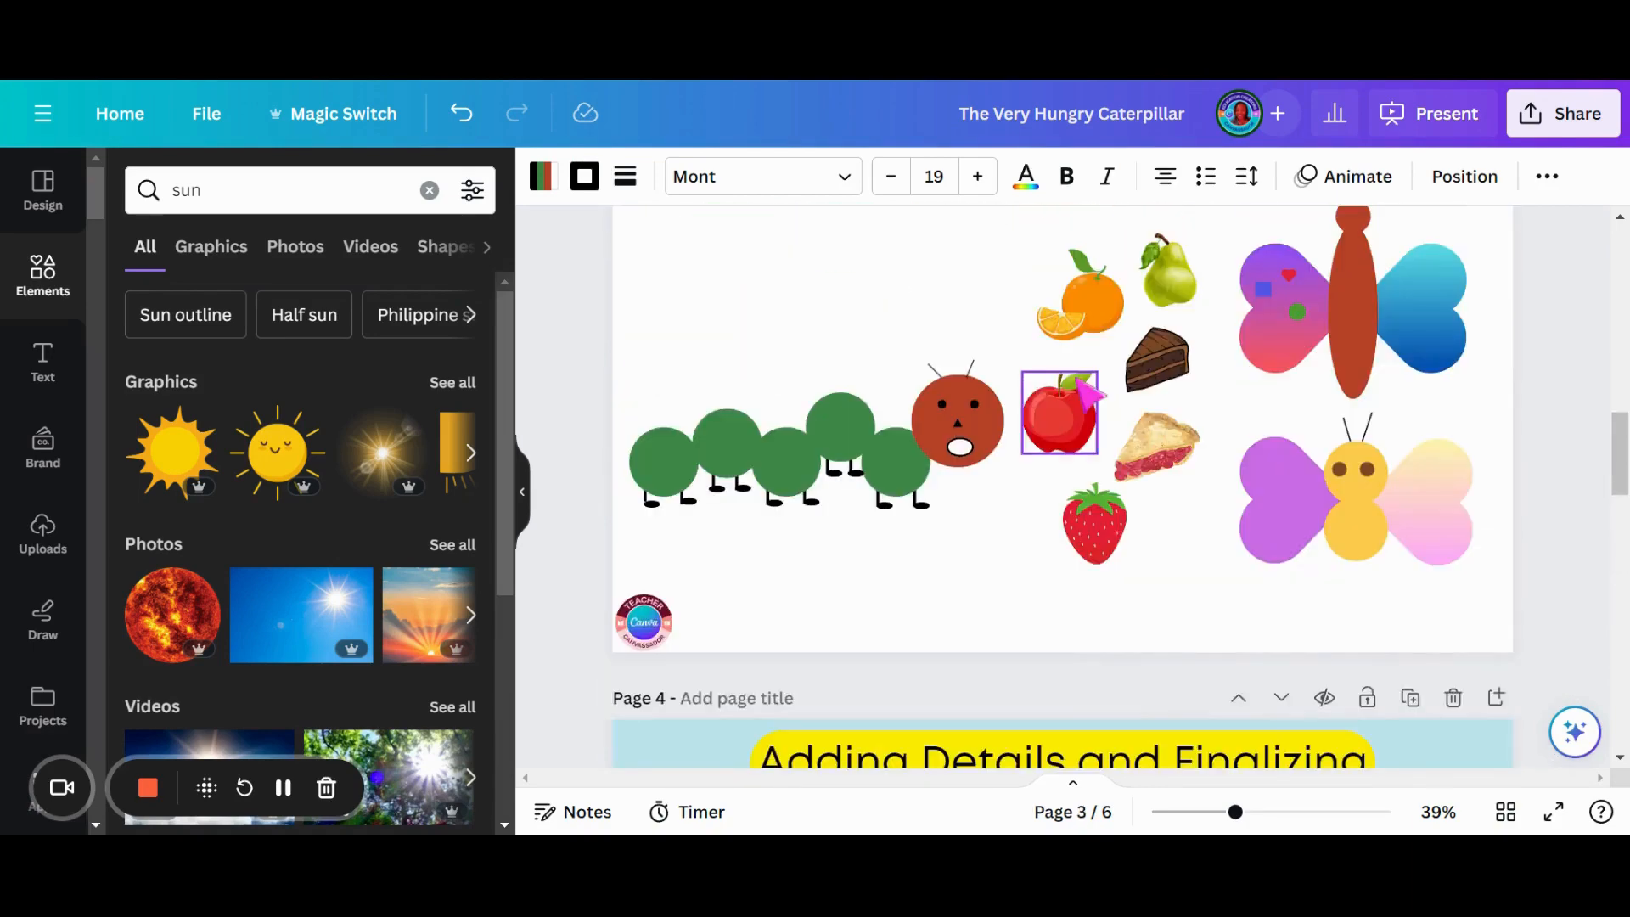
click(1097, 321)
shift+click(1167, 273)
shift+click(1157, 358)
shift+click(1091, 429)
shift+click(1108, 520)
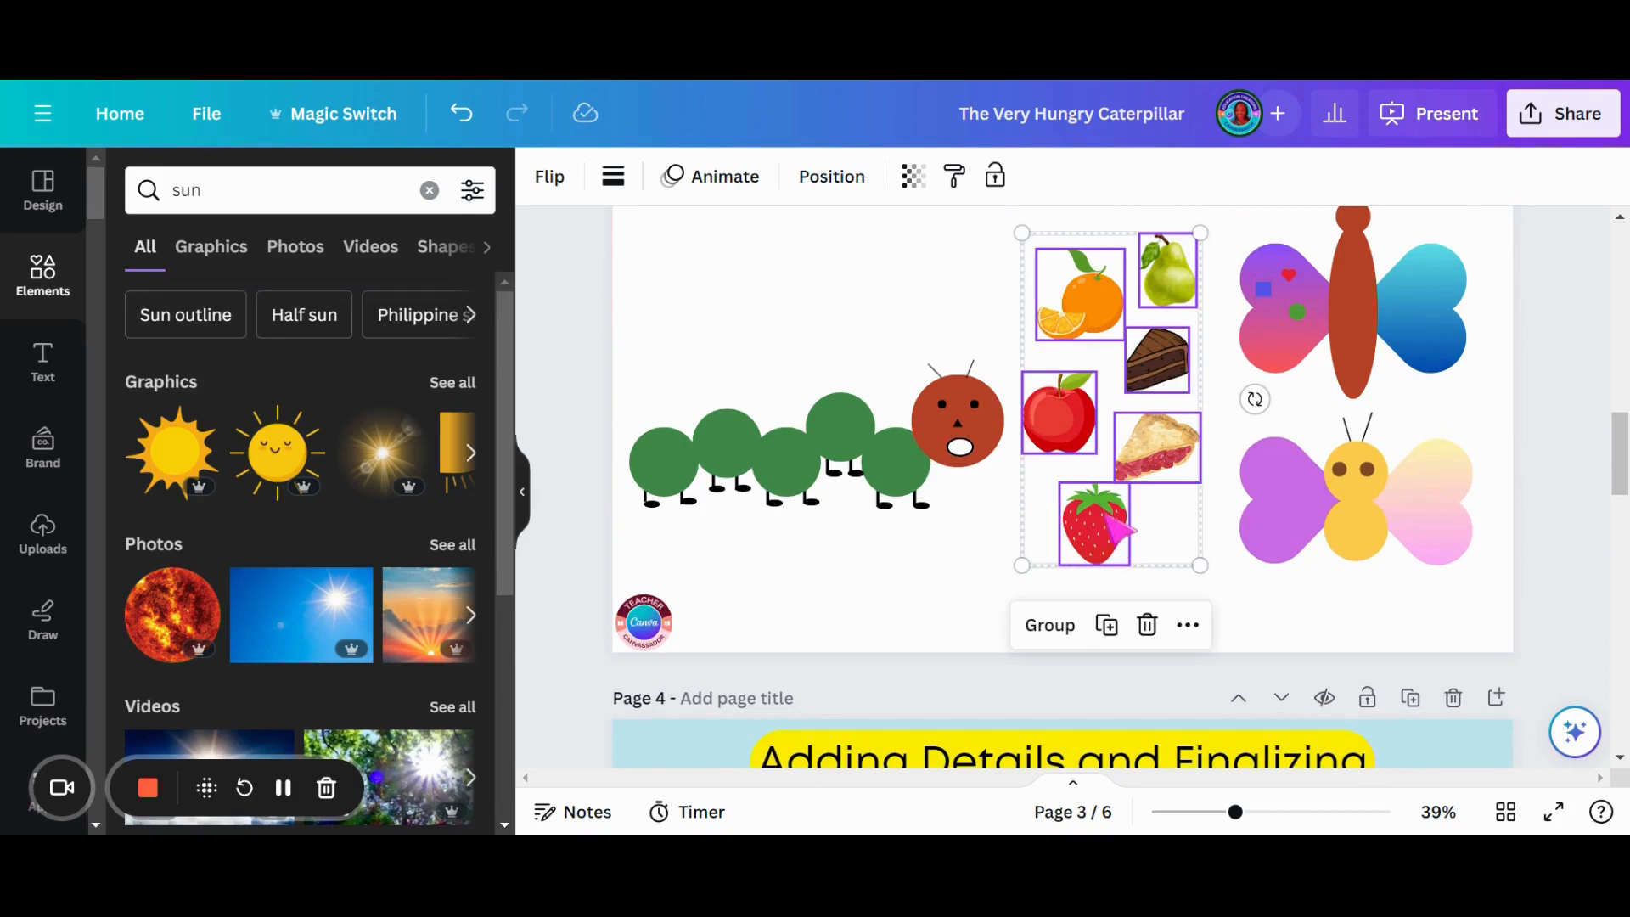
scroll(1120, 510, down, 5)
click(1119, 482)
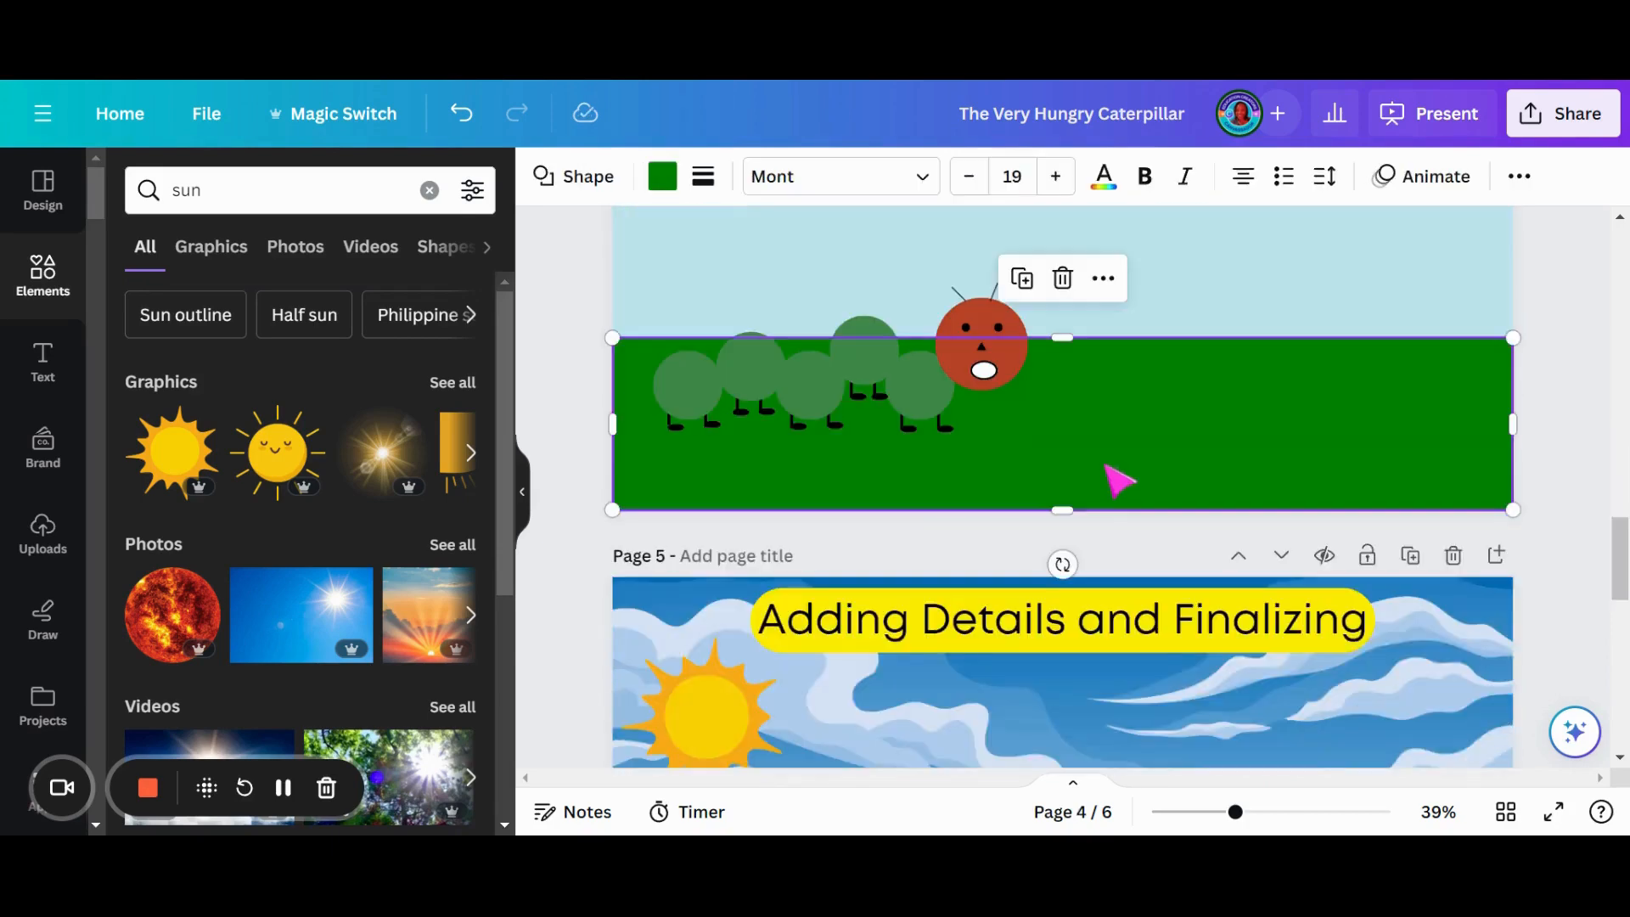
key(ctrl+v)
scroll(1125, 446, up, 3)
click(1244, 538)
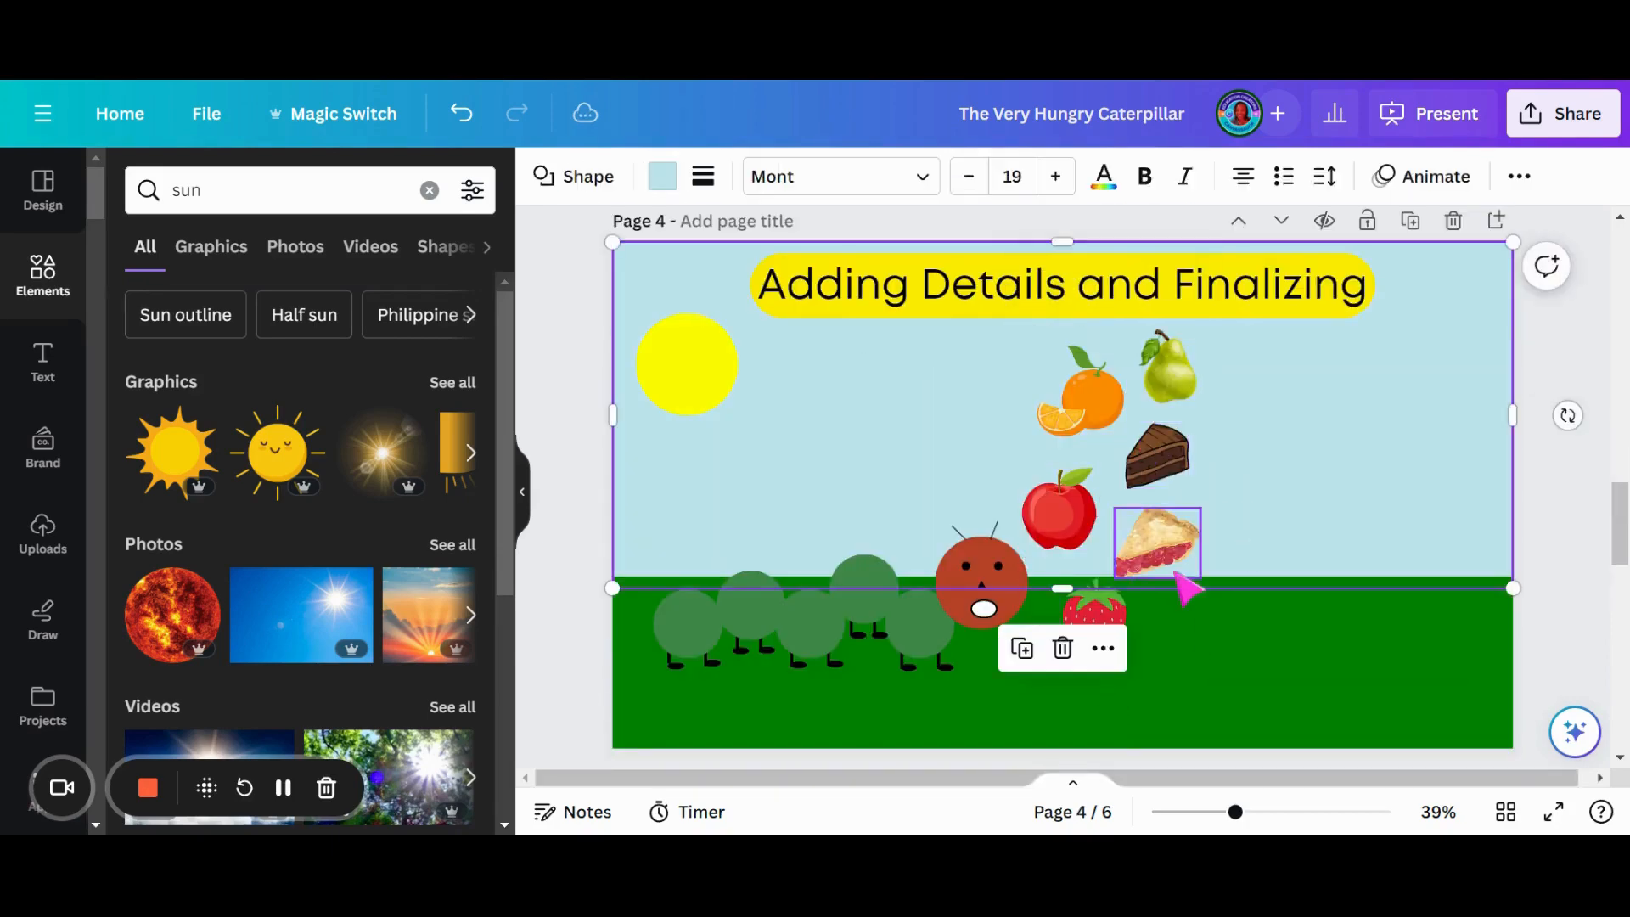
- Spread the pie, cake, apple, orange and pear over the green ground on page 4, around the strawberry in front of the caterpillar
drag(1157, 553, 1222, 605)
drag(1150, 486, 1330, 625)
drag(1061, 510, 1045, 694)
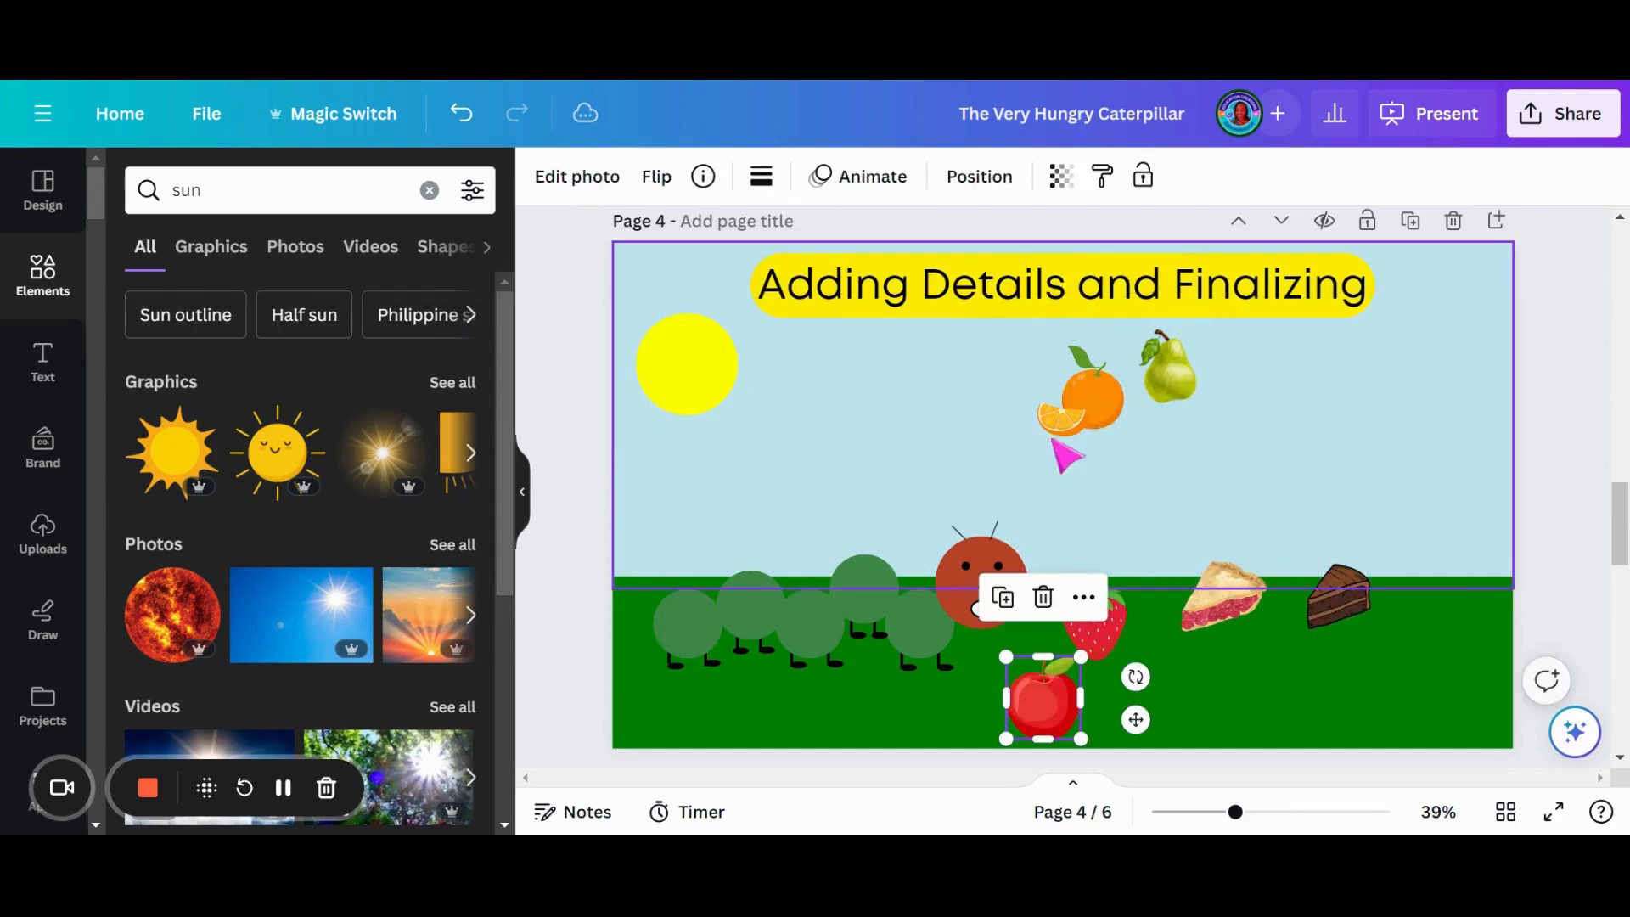
drag(1087, 399, 1153, 630)
drag(1167, 372, 1273, 695)
- Paste the same six foods onto page 5
scroll(1232, 552, down, 6)
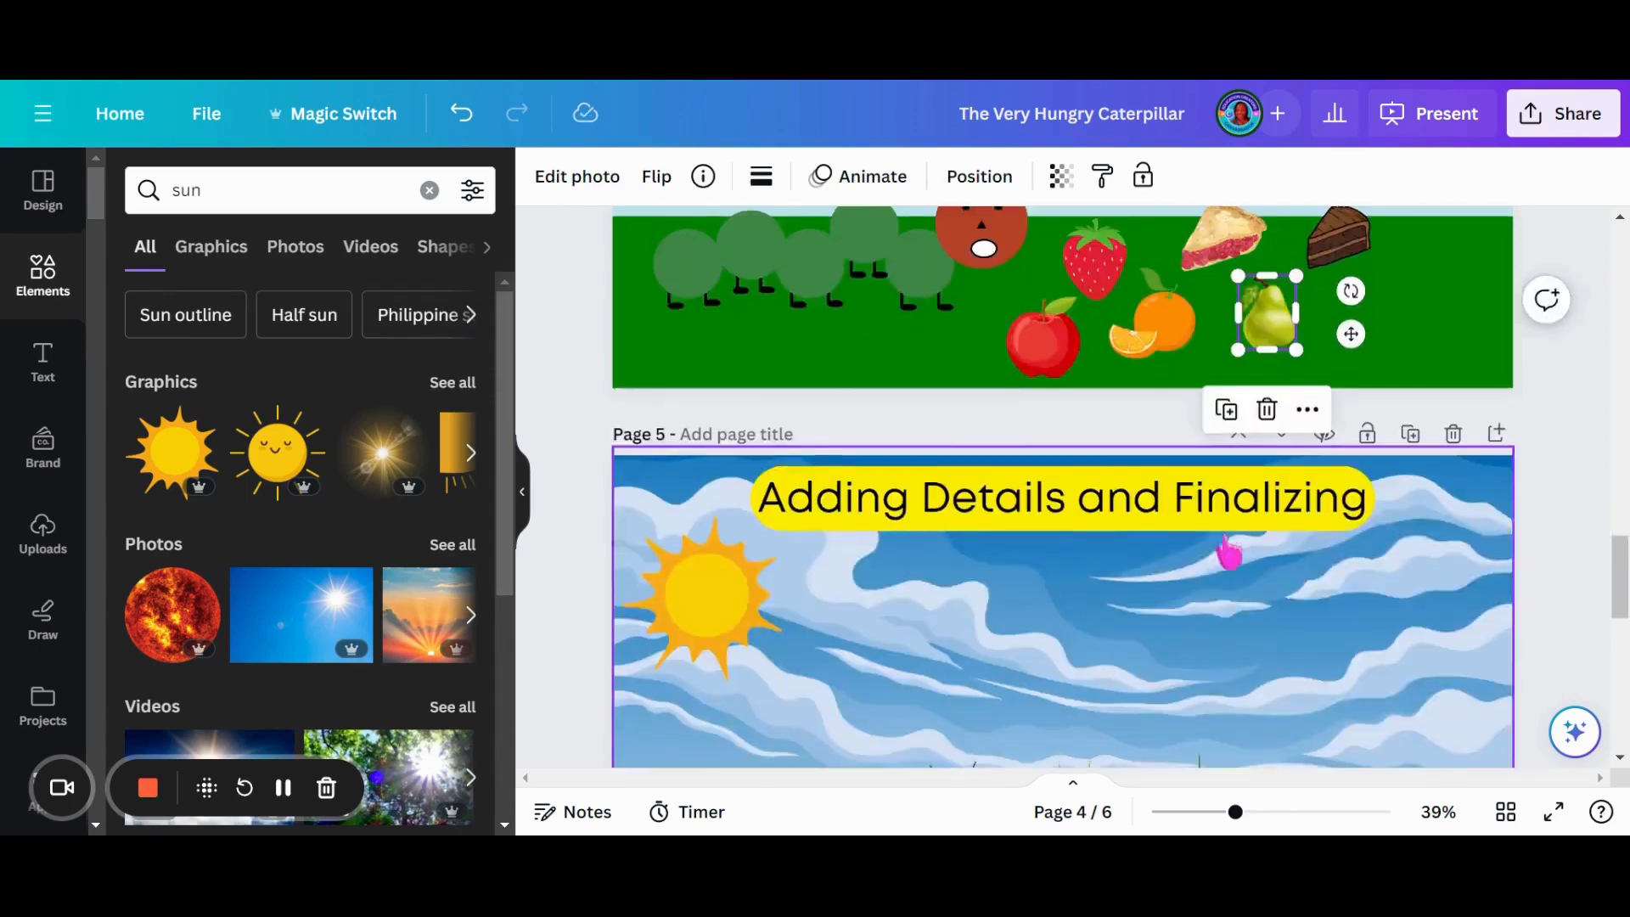
click(1126, 553)
key(ctrl+v)
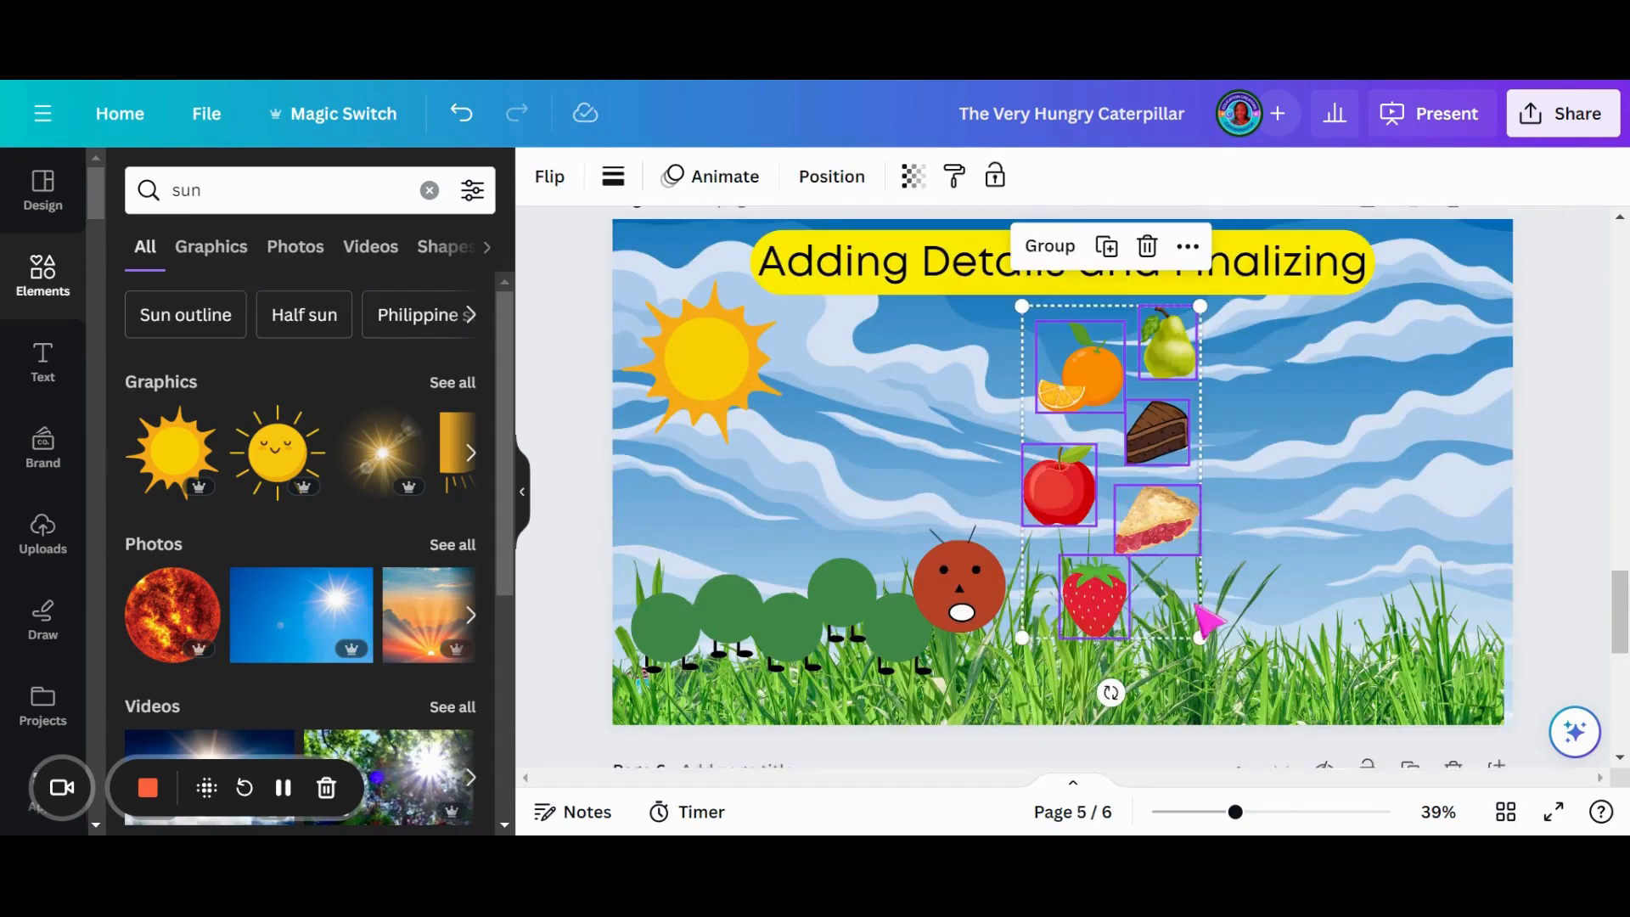
- Line up the foods in the page 5 grass right of the caterpillar: pear, strawberry, pie, apple, cake and orange
click(1077, 649)
right_click(1097, 599)
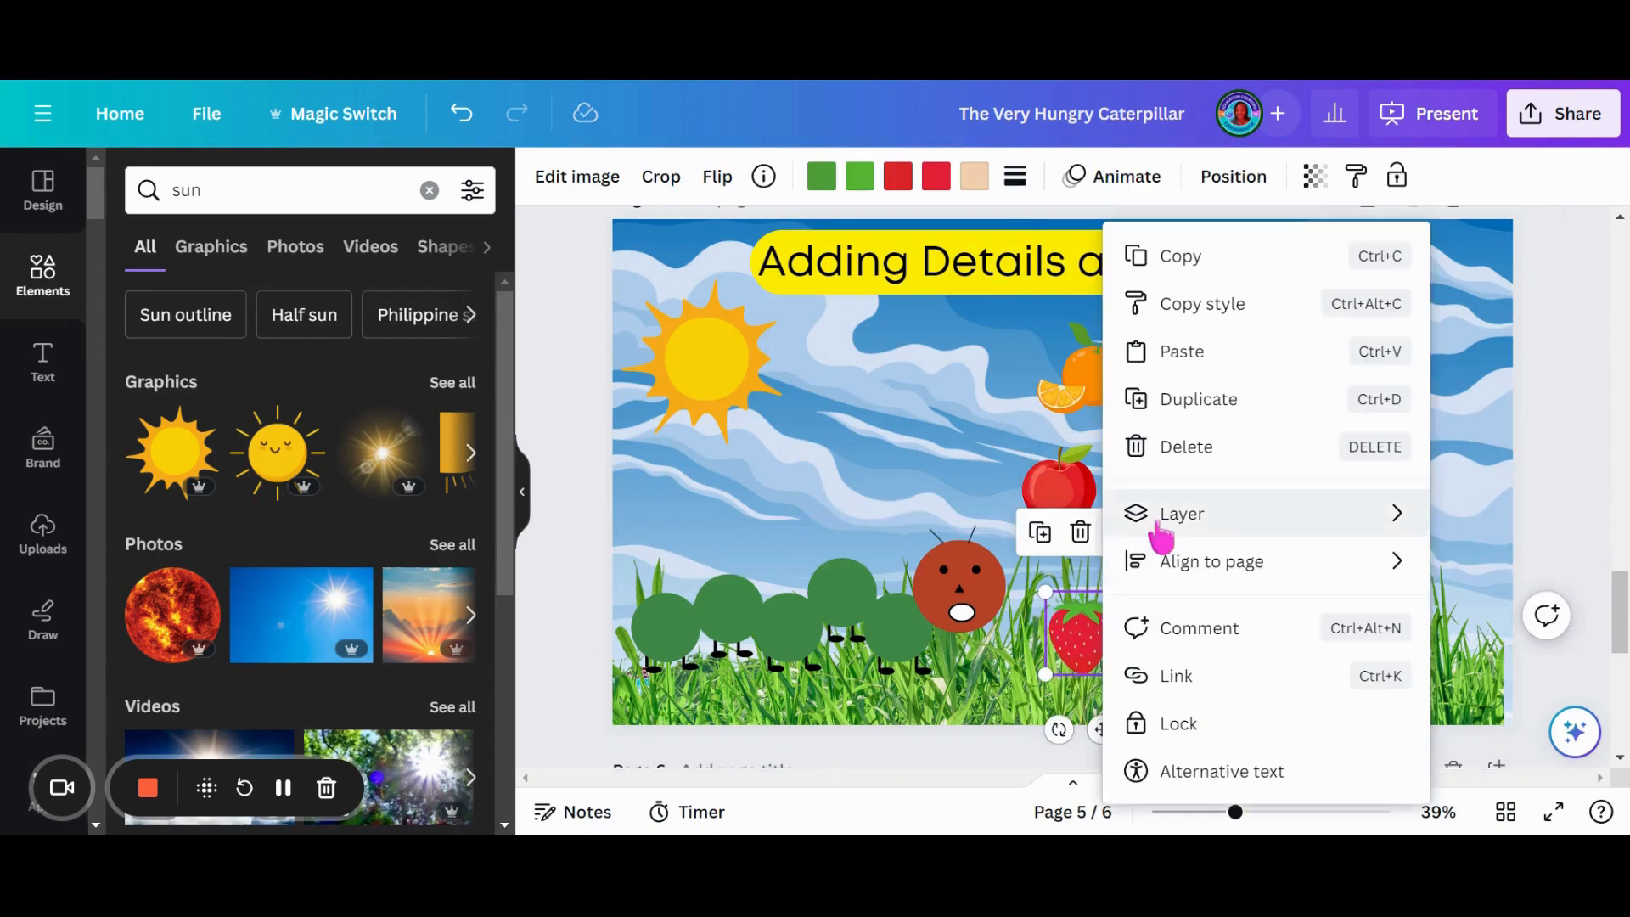
click(1160, 535)
drag(1167, 538, 1190, 651)
drag(1053, 499, 1279, 649)
drag(1155, 433, 1402, 647)
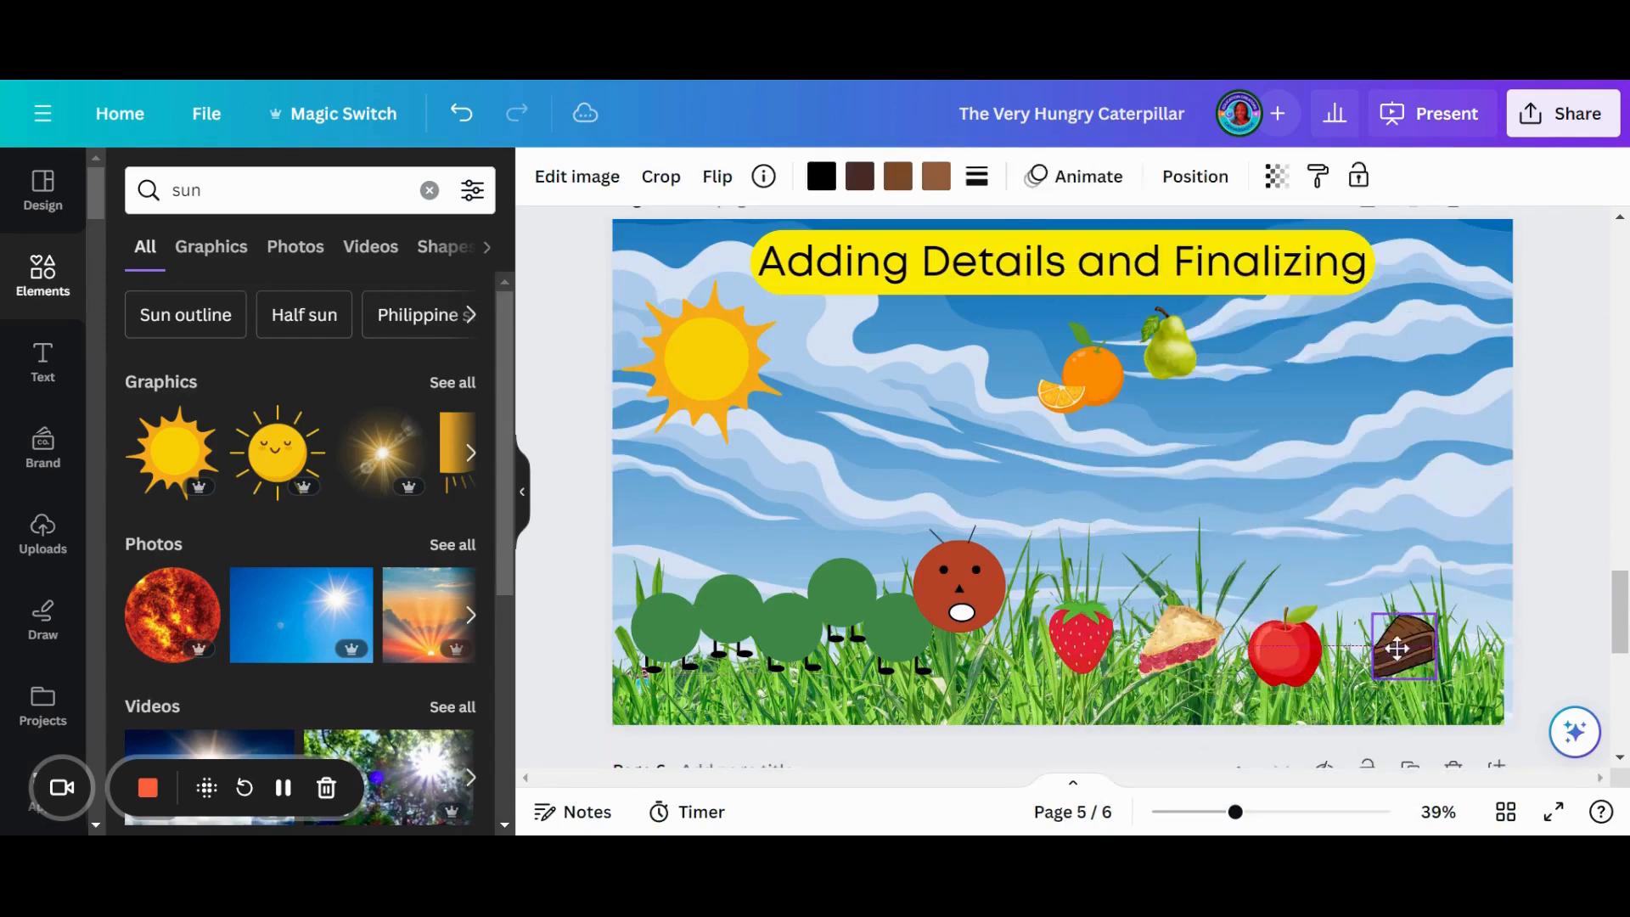
drag(1170, 355, 1019, 669)
drag(1091, 378, 1375, 656)
drag(1468, 688, 1462, 674)
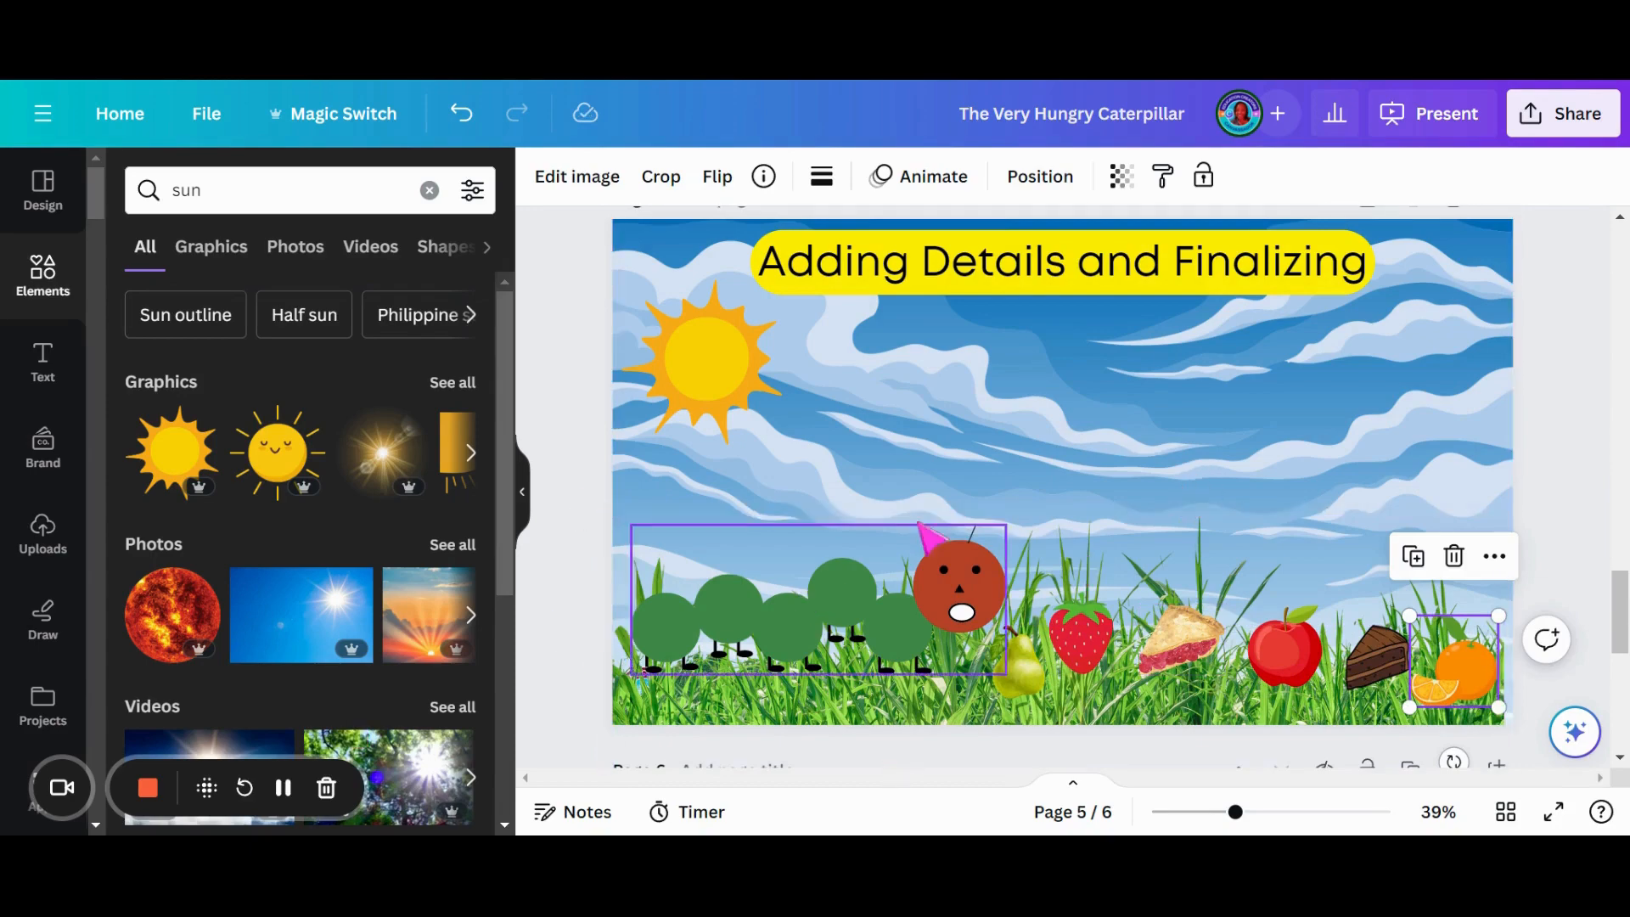
- Copy the brown-bodied butterfly from page 3 and place the copy at the right edge of the sky on page 4
scroll(921, 533, up, 2)
scroll(922, 534, up, 6)
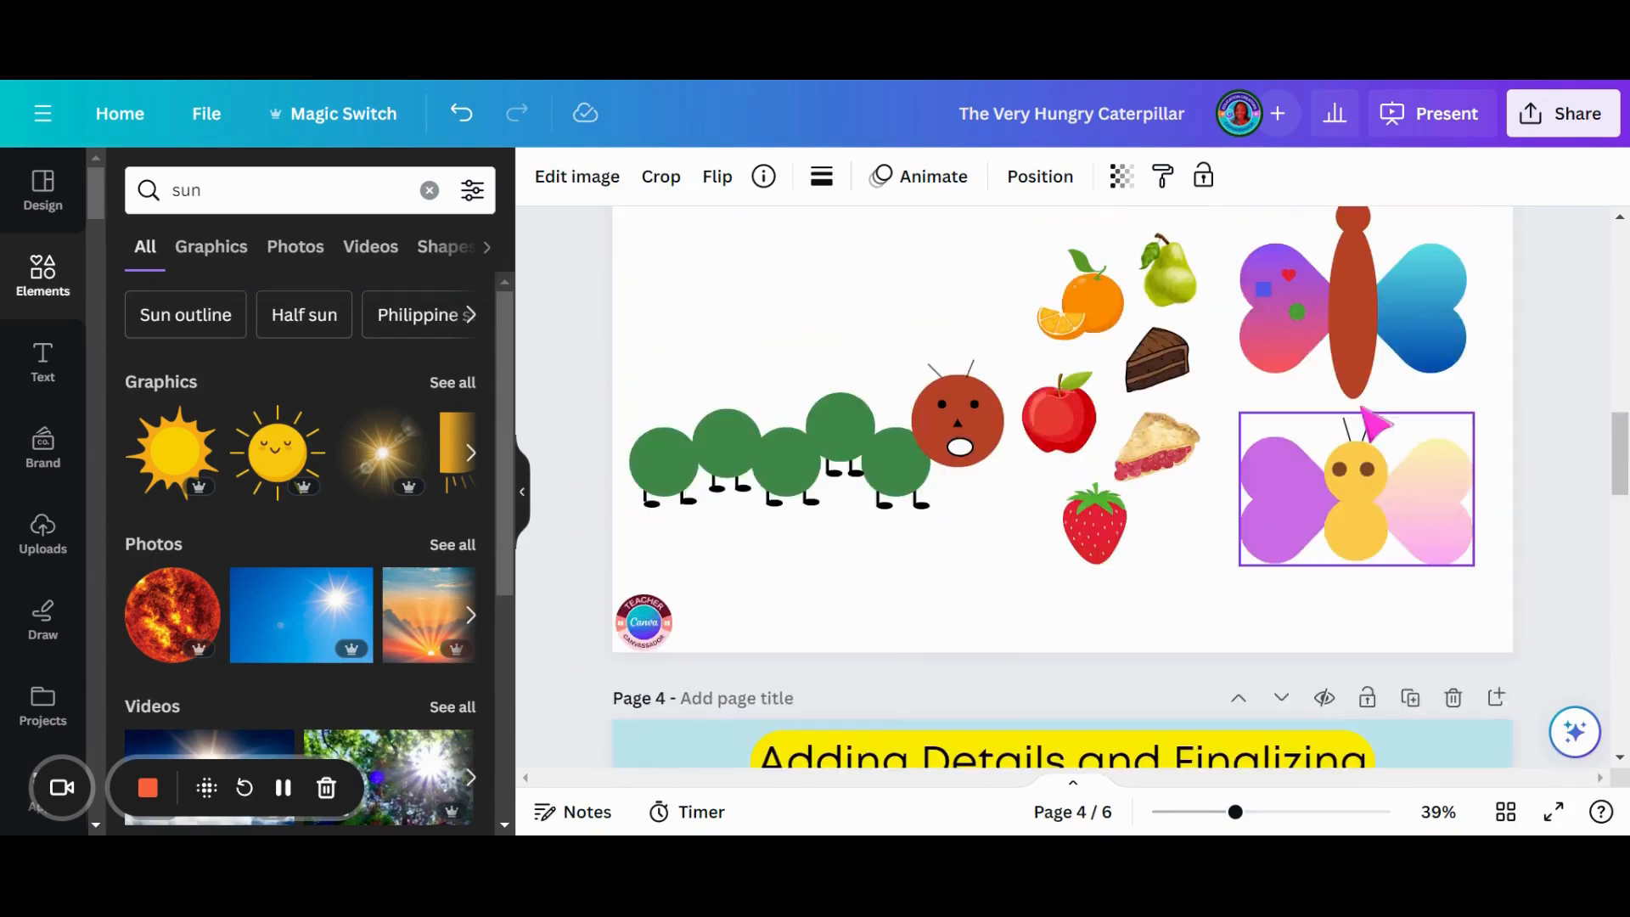
click(1359, 456)
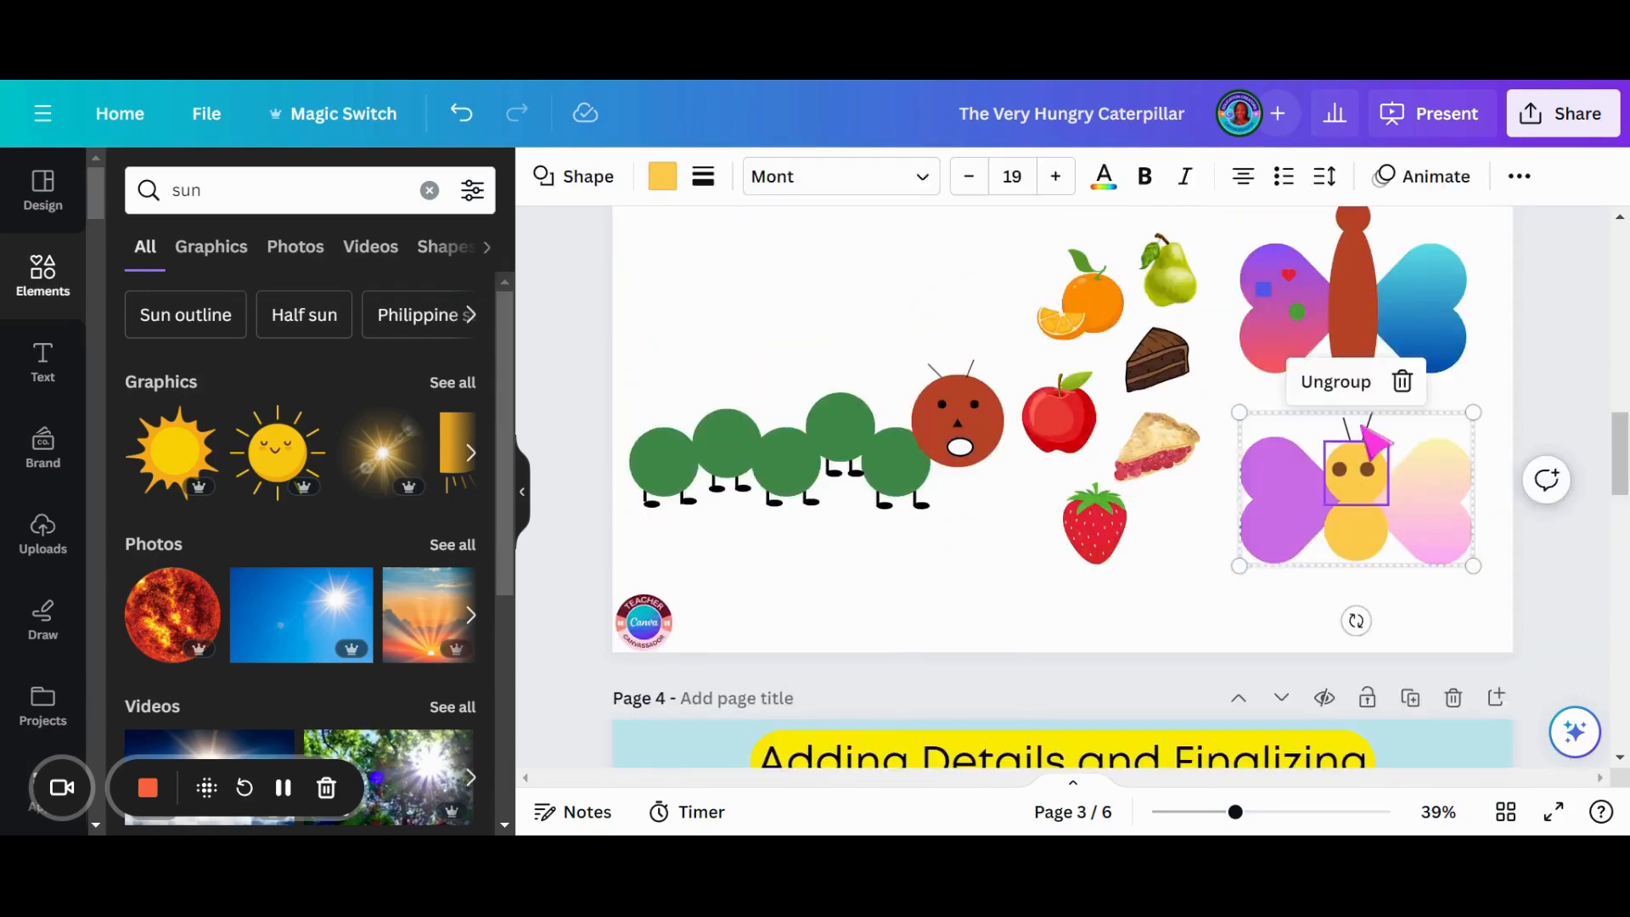
click(1356, 323)
scroll(1333, 340, down, 5)
click(1333, 365)
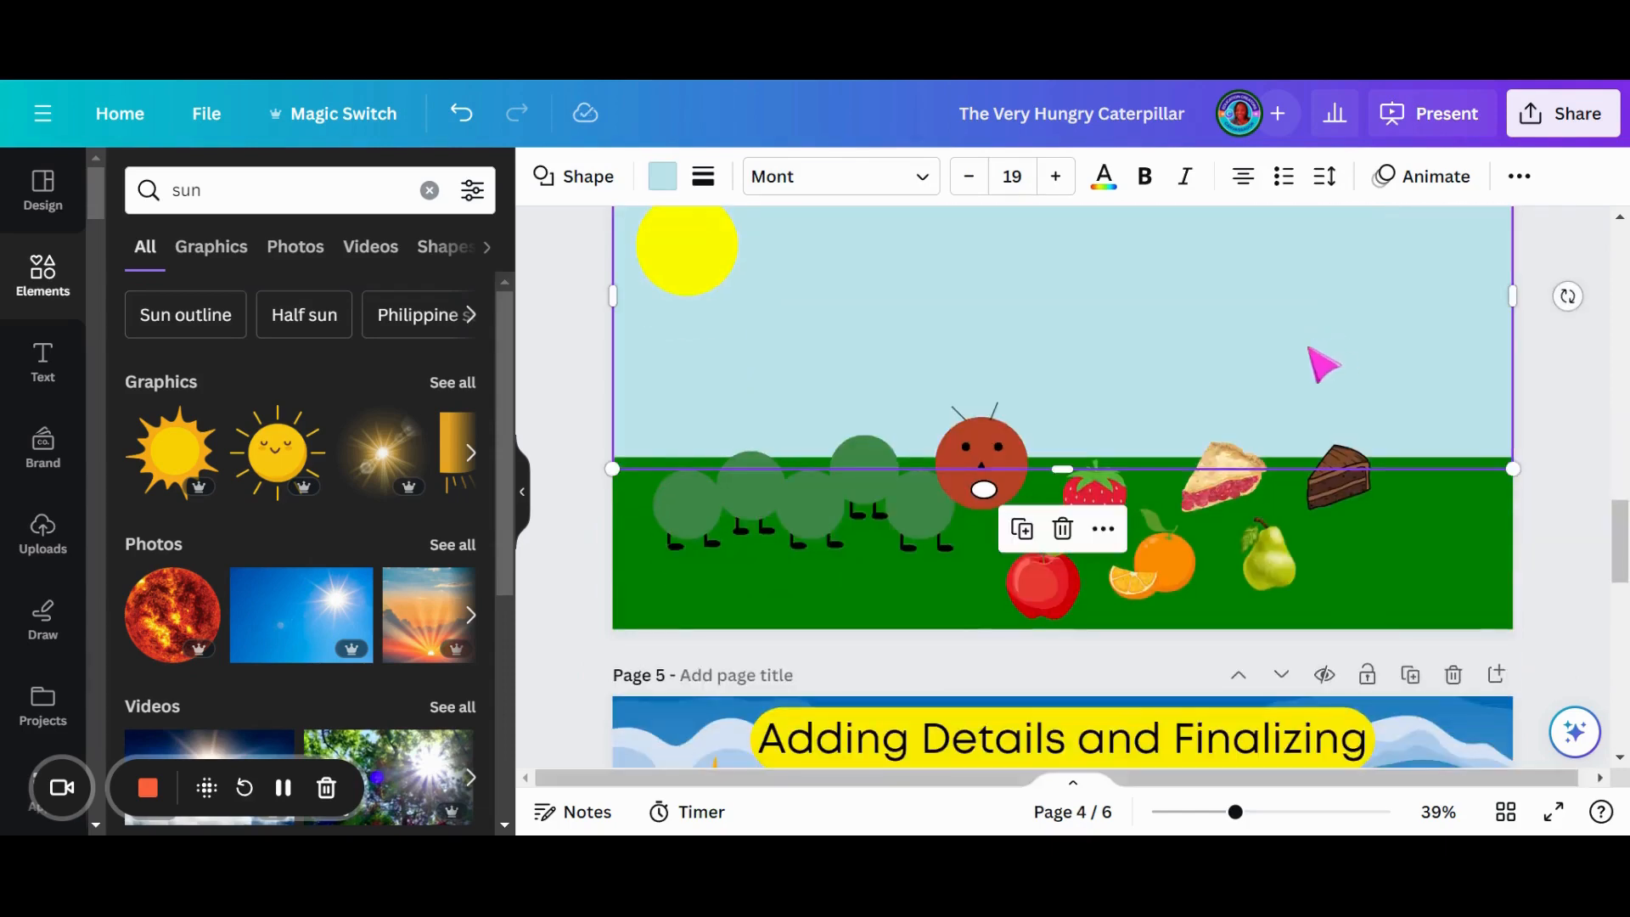
key(ctrl+v)
drag(1321, 364, 1378, 391)
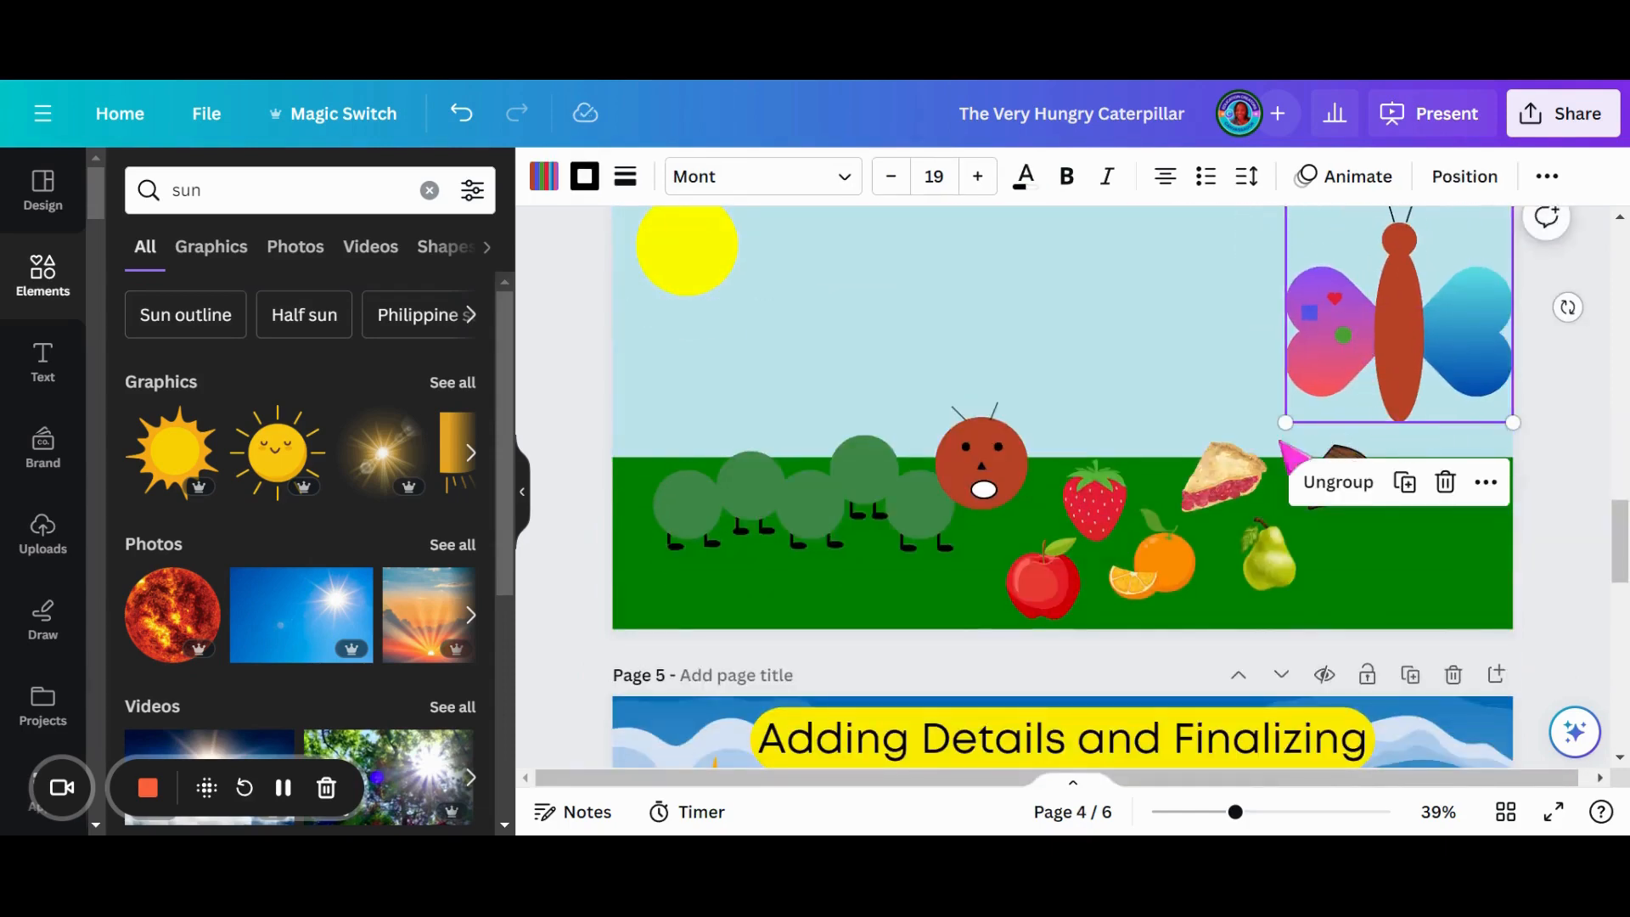
- Move the page 4 caterpillar slightly left and down, and enlarge the butterfly a little
drag(886, 486, 865, 510)
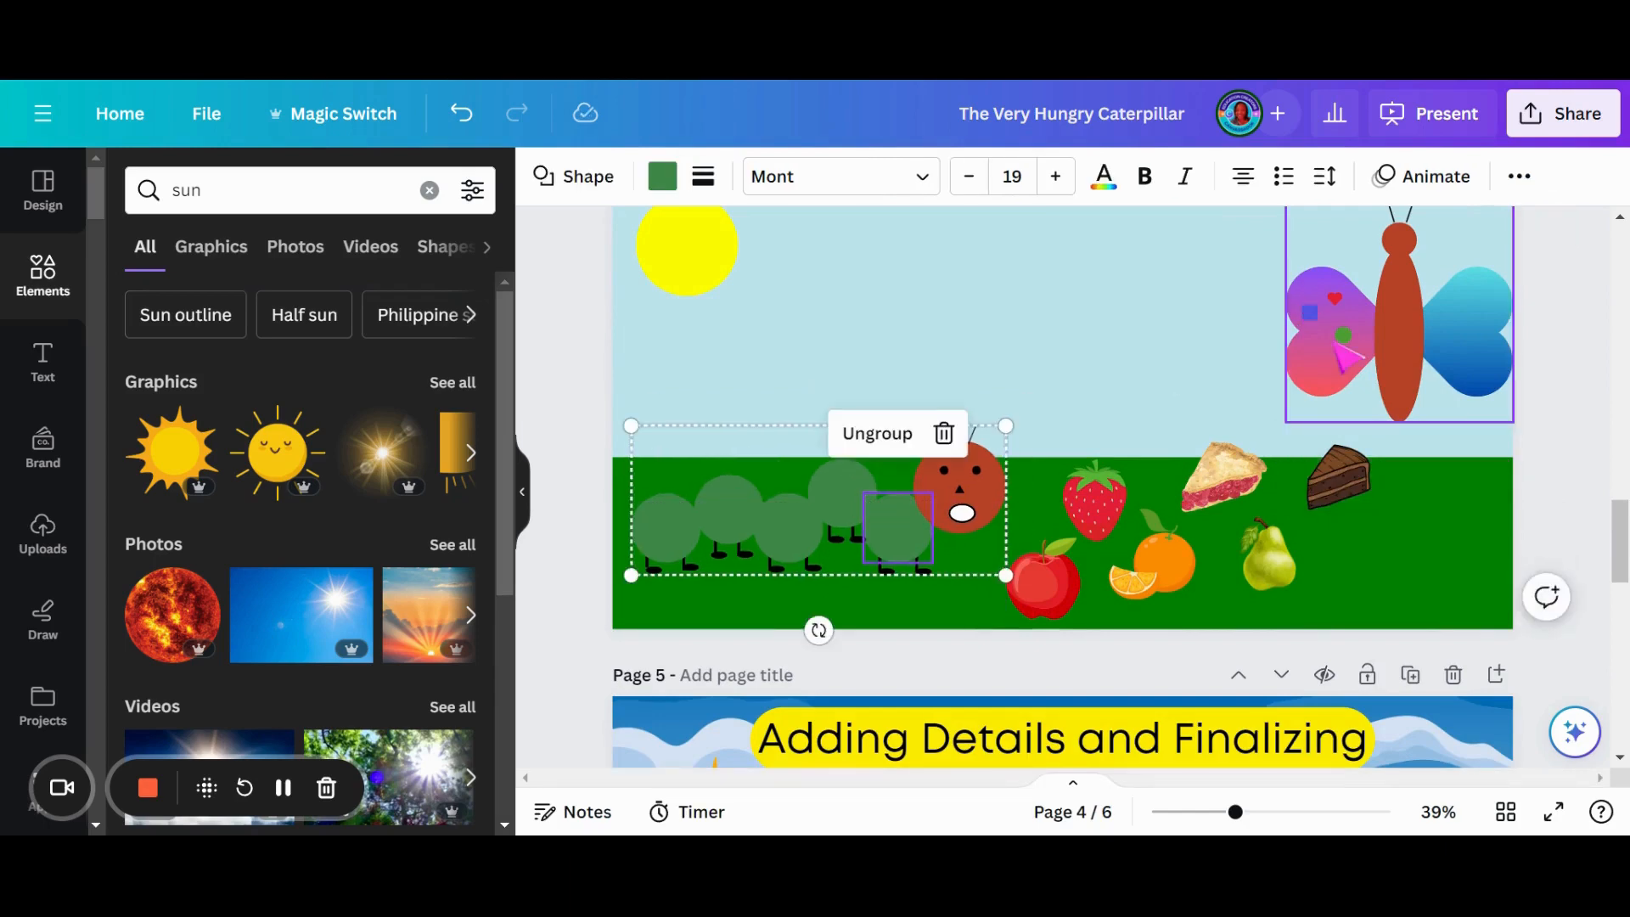
click(1338, 360)
drag(1299, 435, 1267, 441)
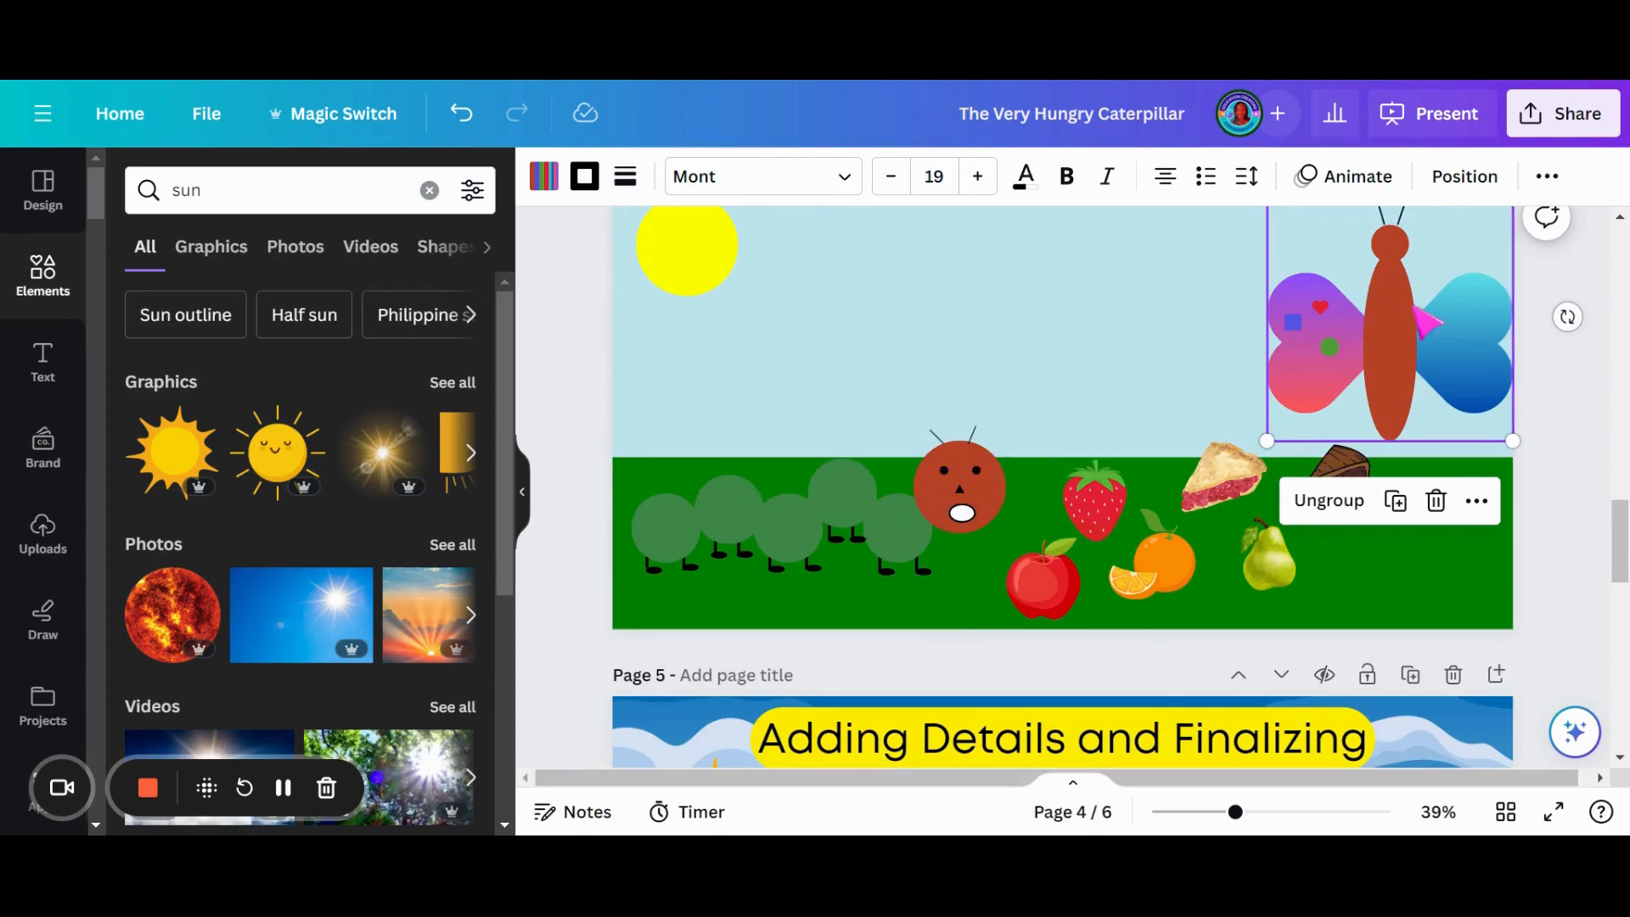
- Delete the "Adding Details and Finalizing" titles from pages 4 and 5
scroll(1324, 346, up, 1)
scroll(1329, 357, up, 3)
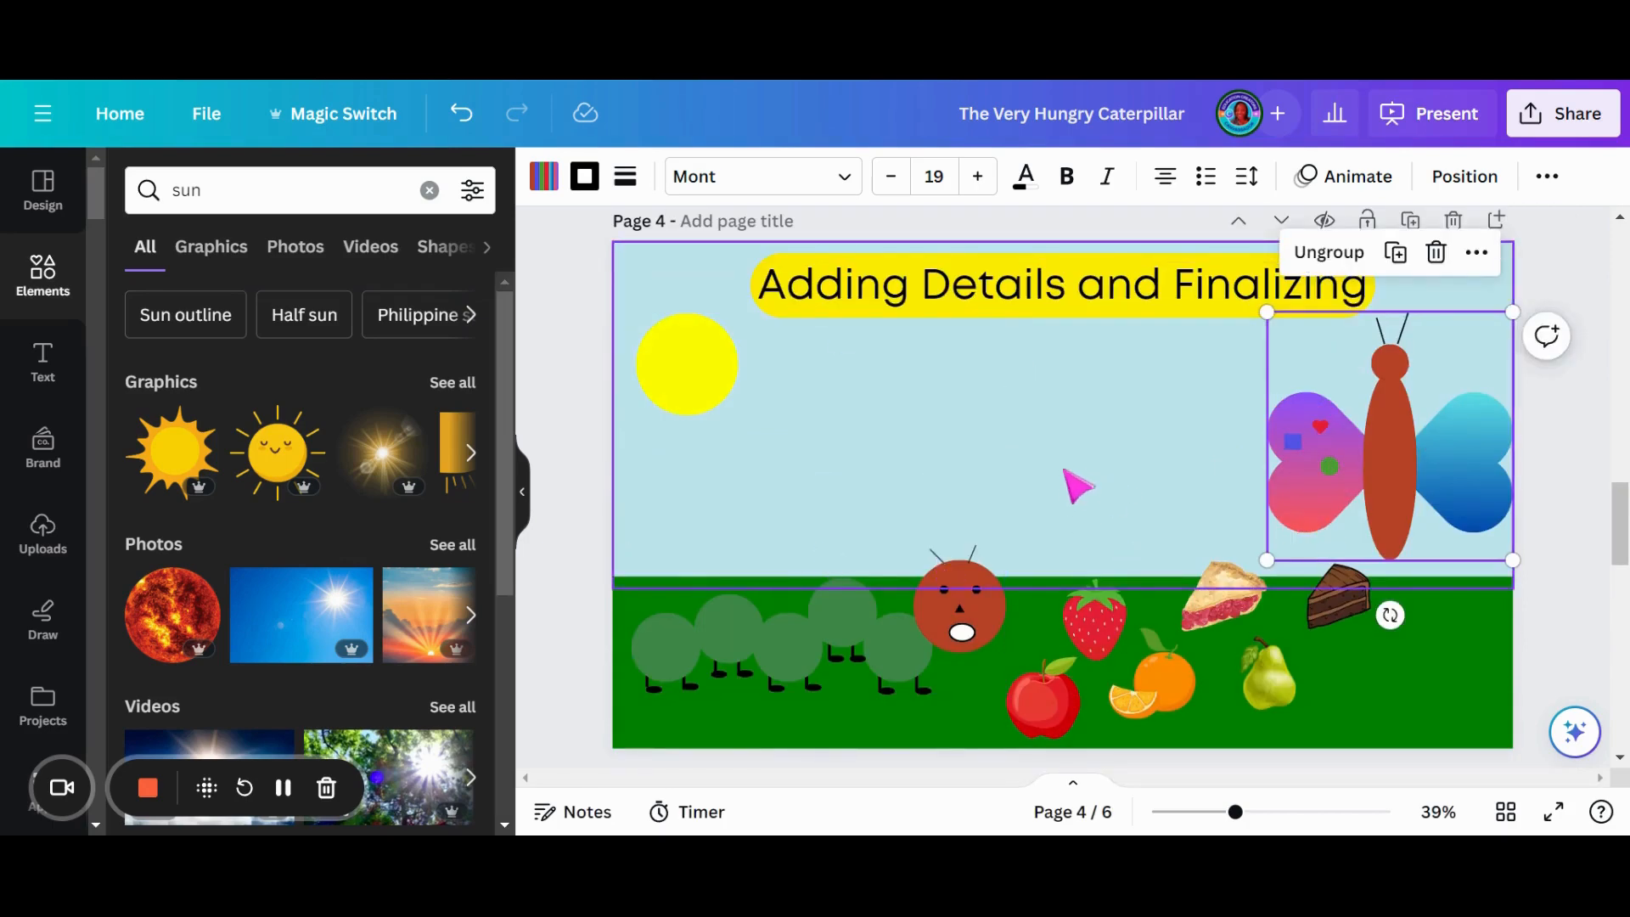
scroll(1077, 480, down, 3)
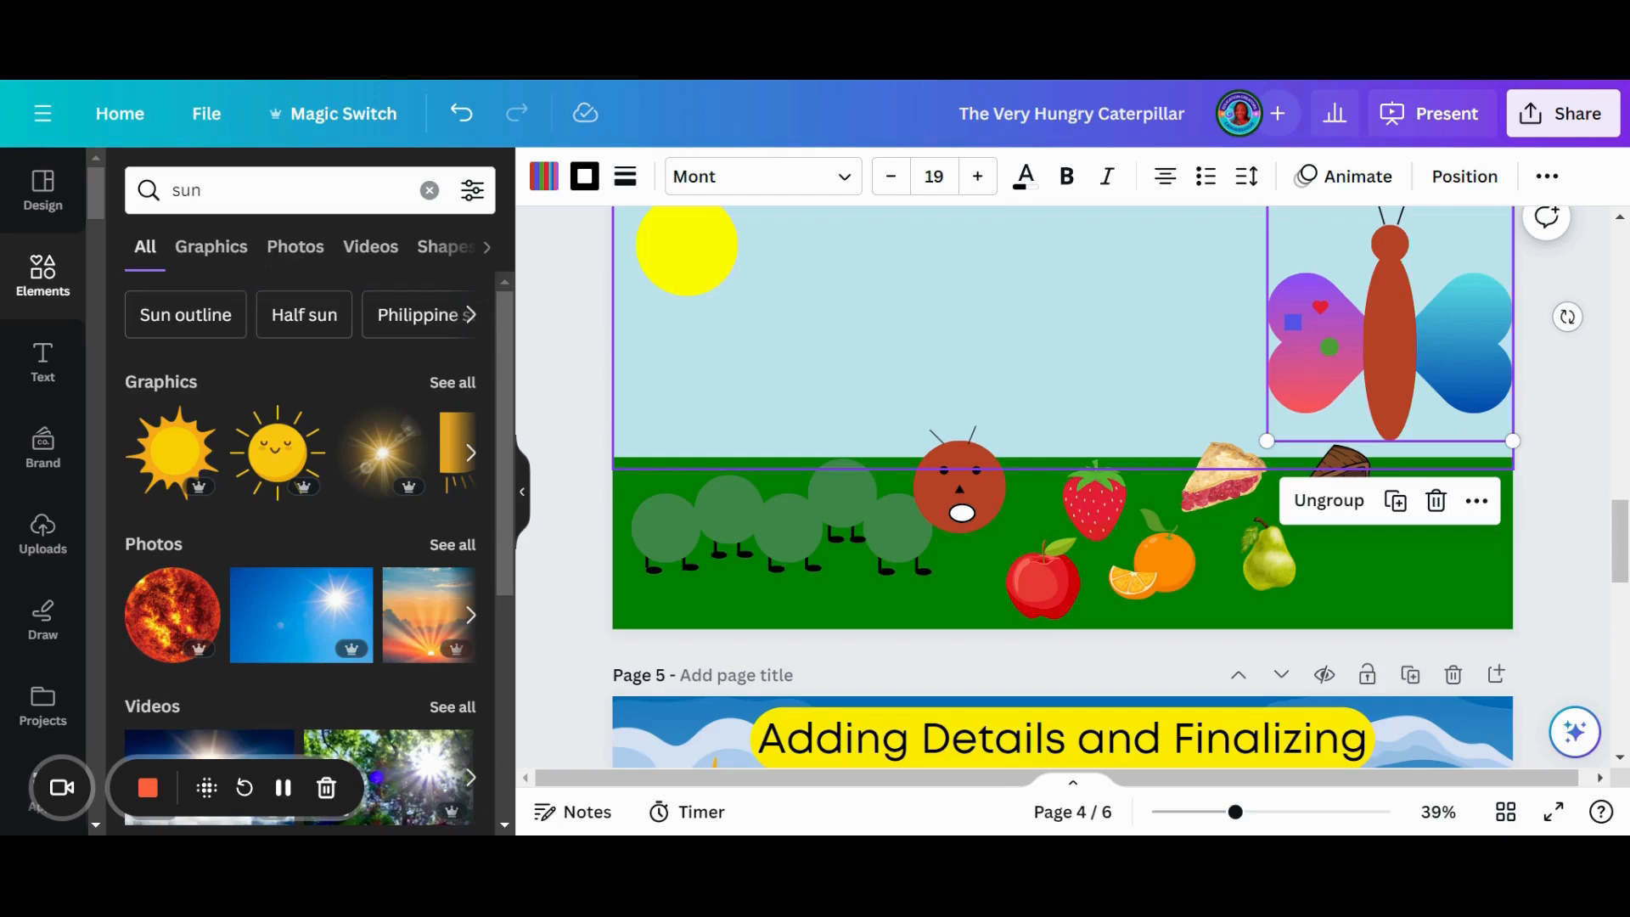
scroll(1044, 382, up, 2)
click(1074, 316)
key(Delete)
scroll(1072, 331, down, 3)
click(1002, 626)
key(Delete)
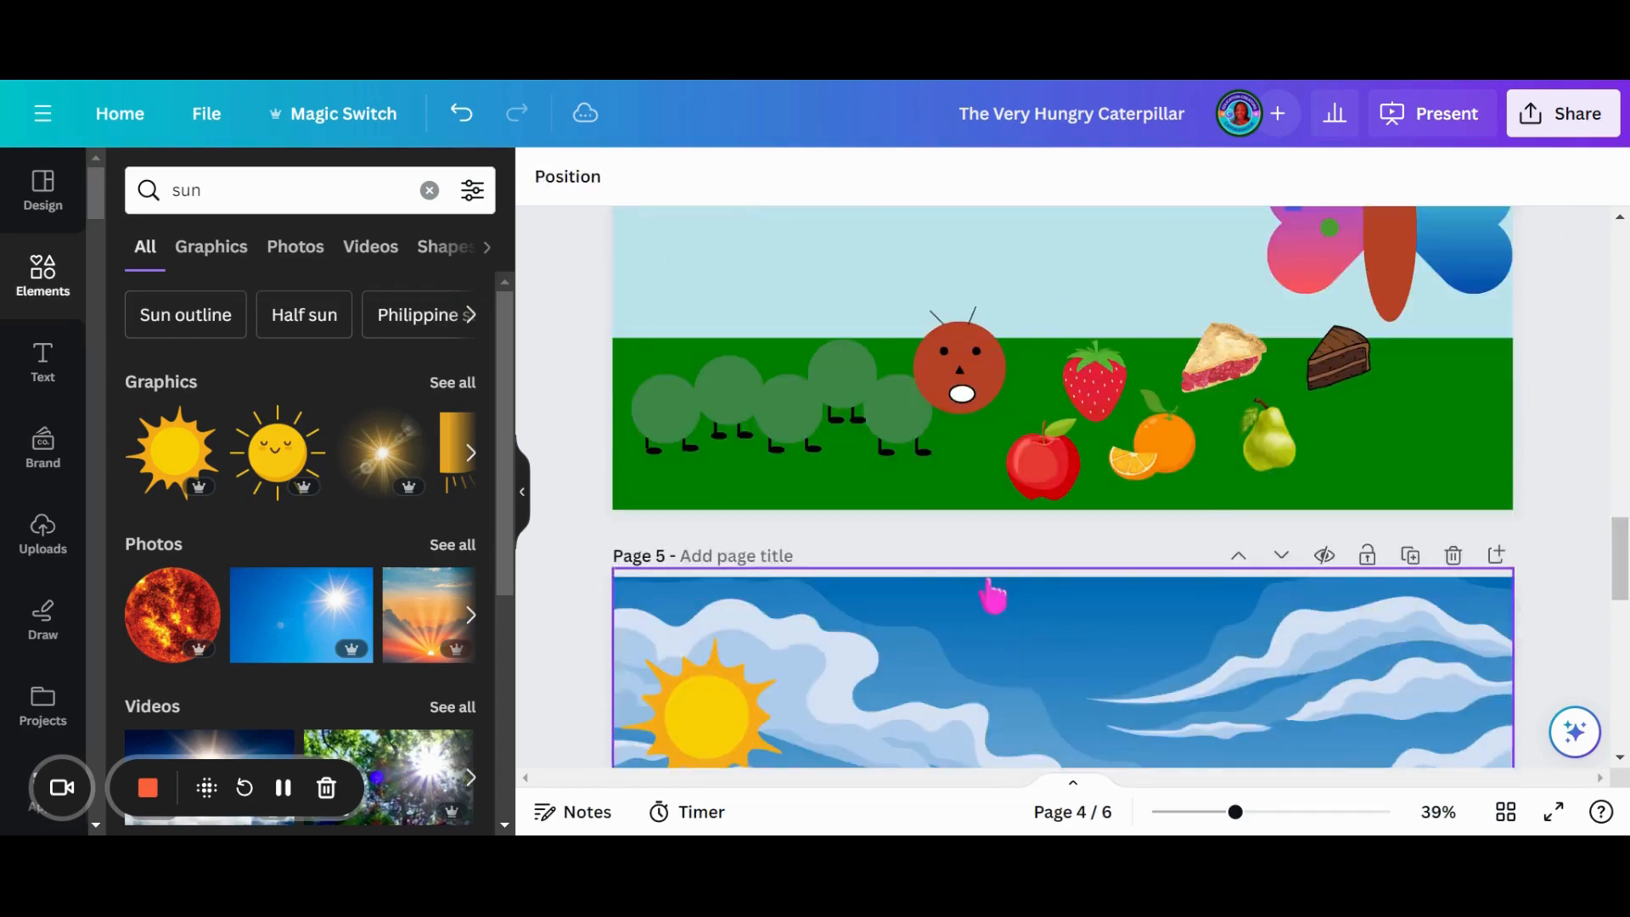
- Add a text box to page 4, widen it and place it across the upper sky between the sun and the butterfly
scroll(990, 546, up, 3)
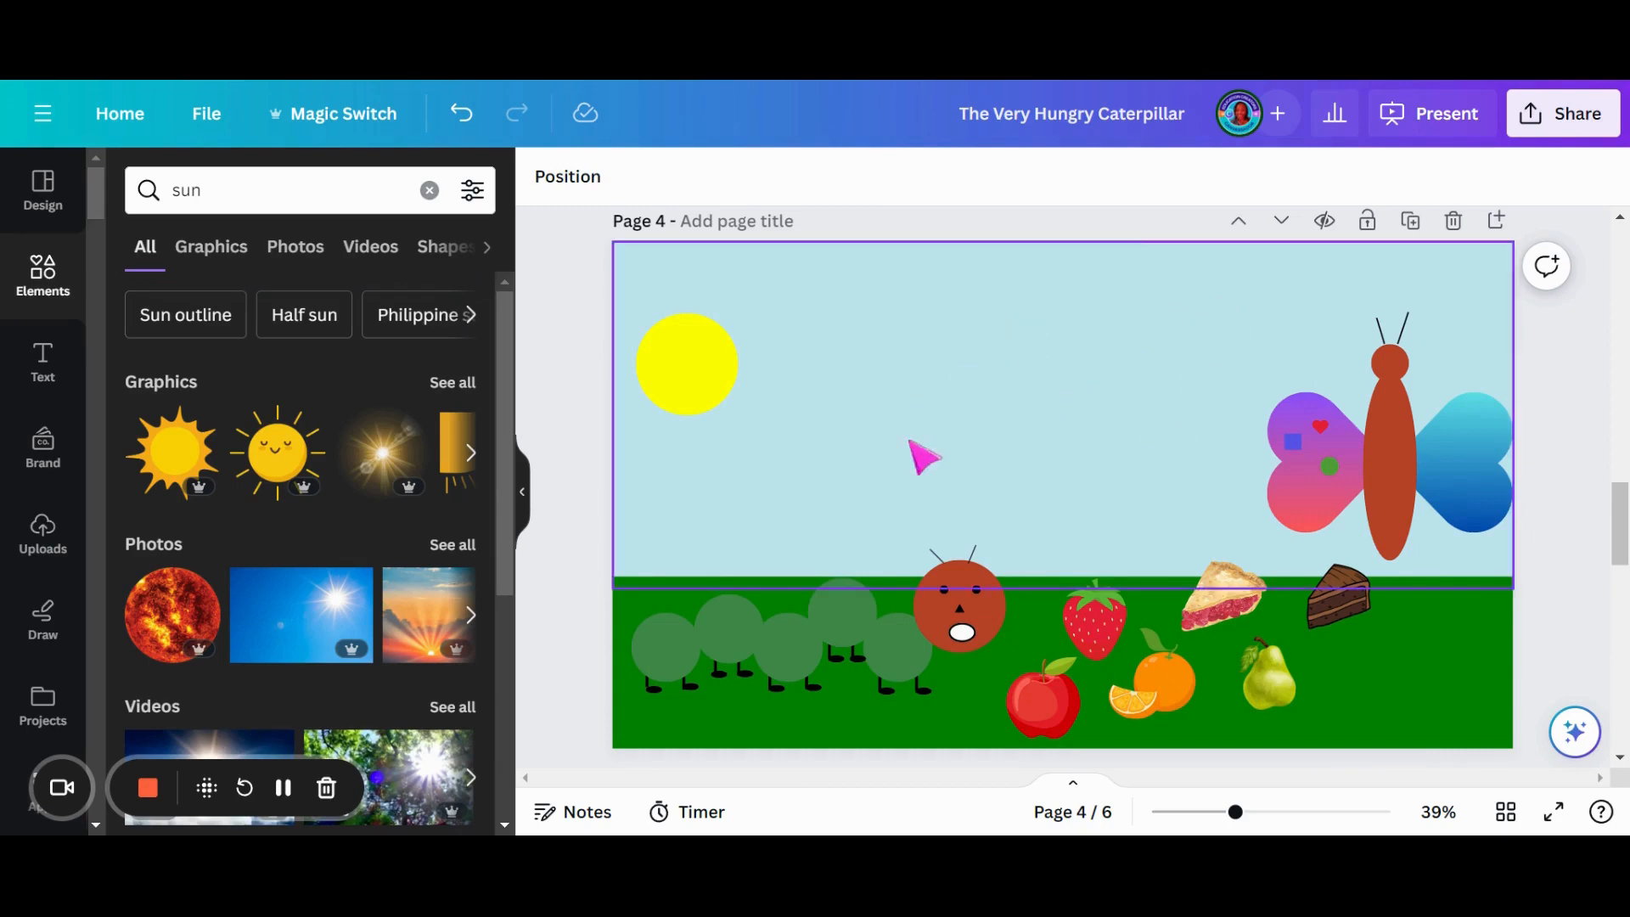
click(43, 364)
click(328, 257)
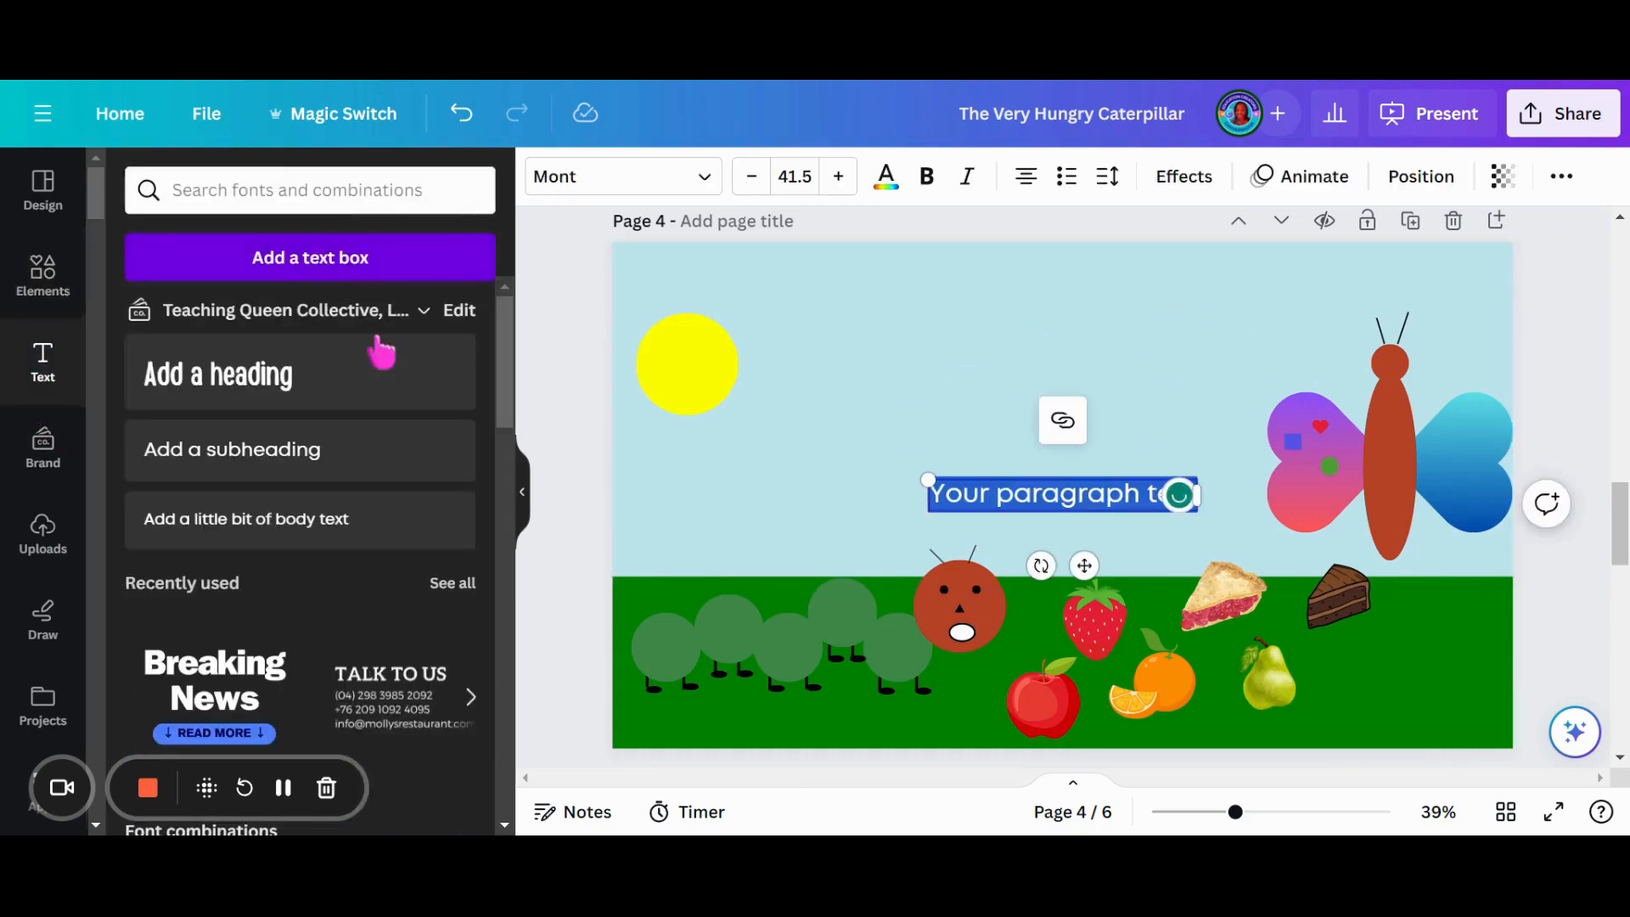
click(522, 493)
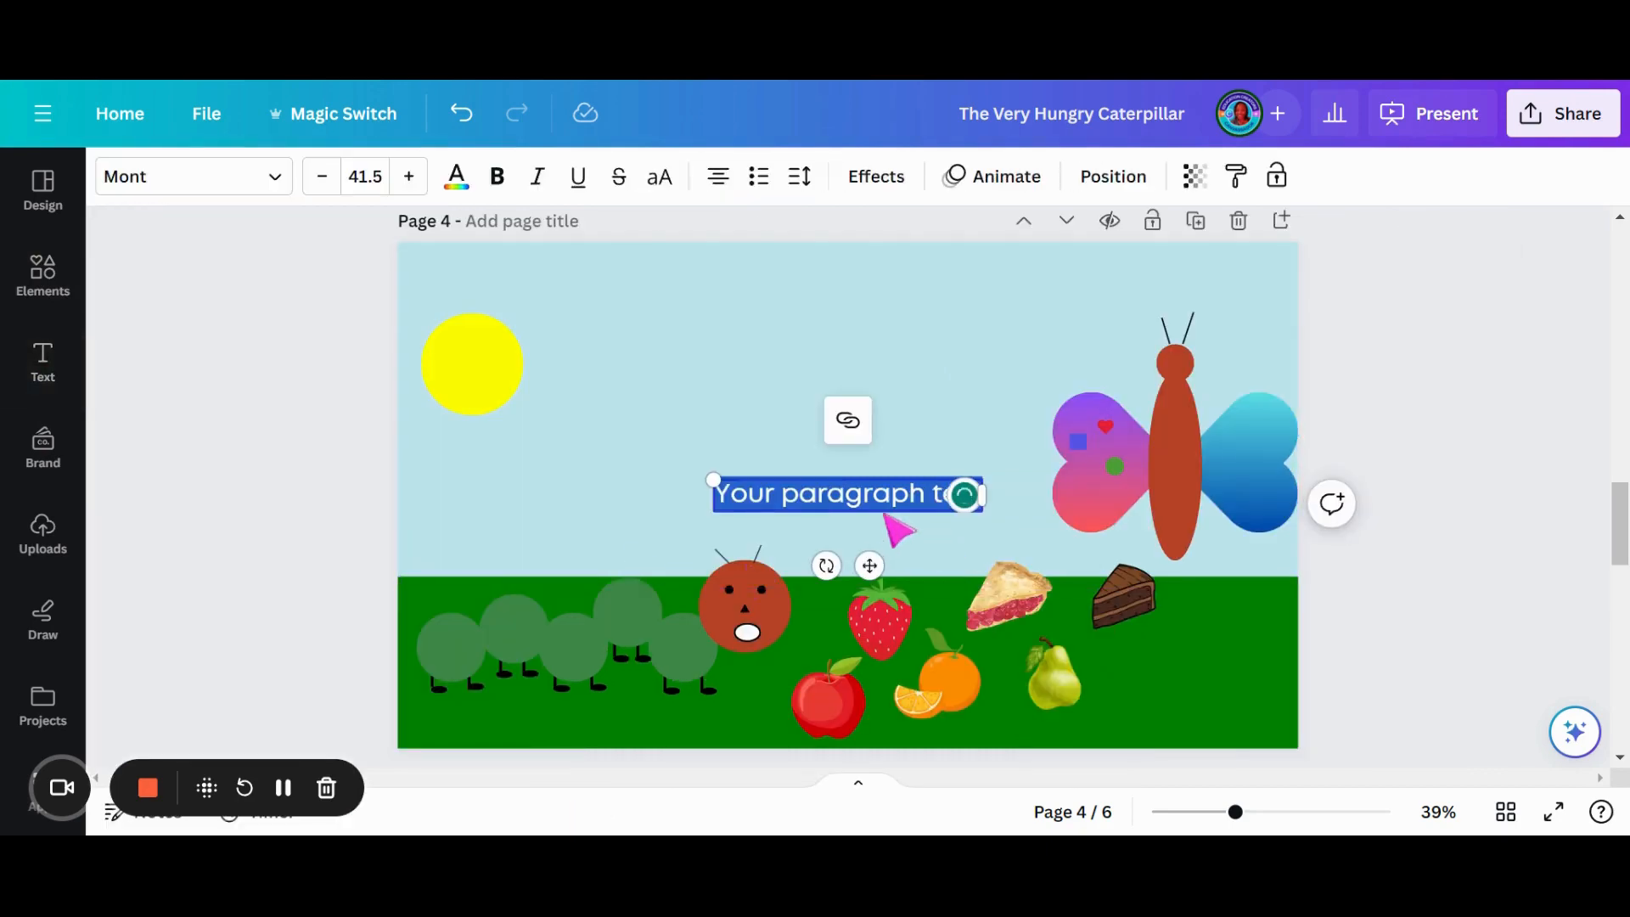
drag(870, 565, 730, 385)
drag(844, 311, 1111, 313)
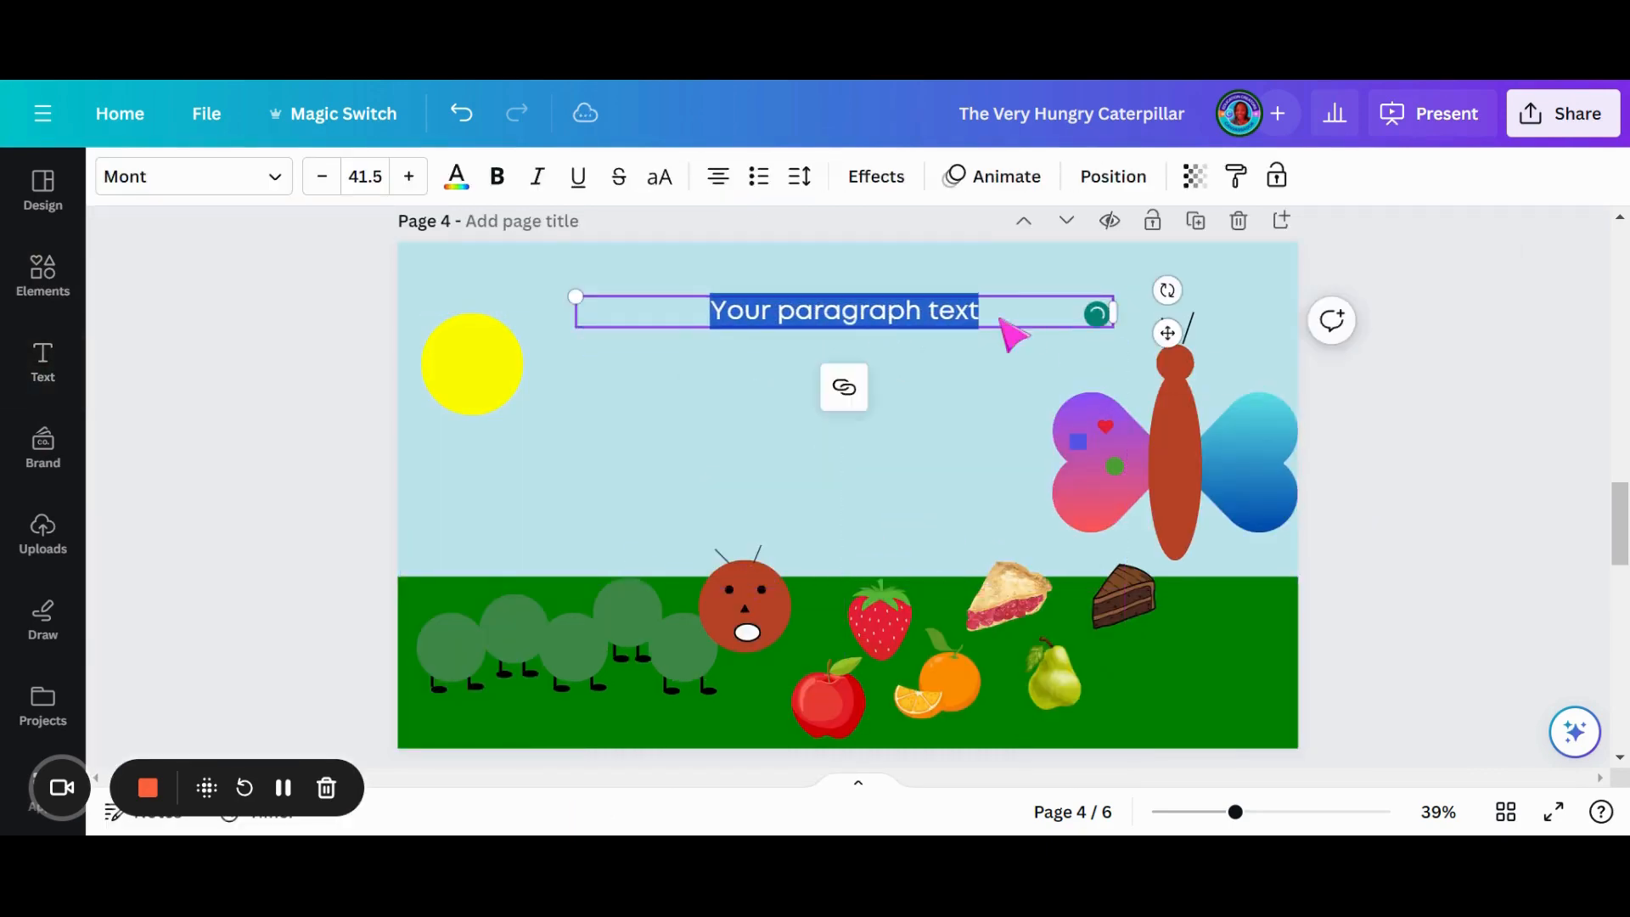
click(951, 361)
drag(941, 324, 925, 309)
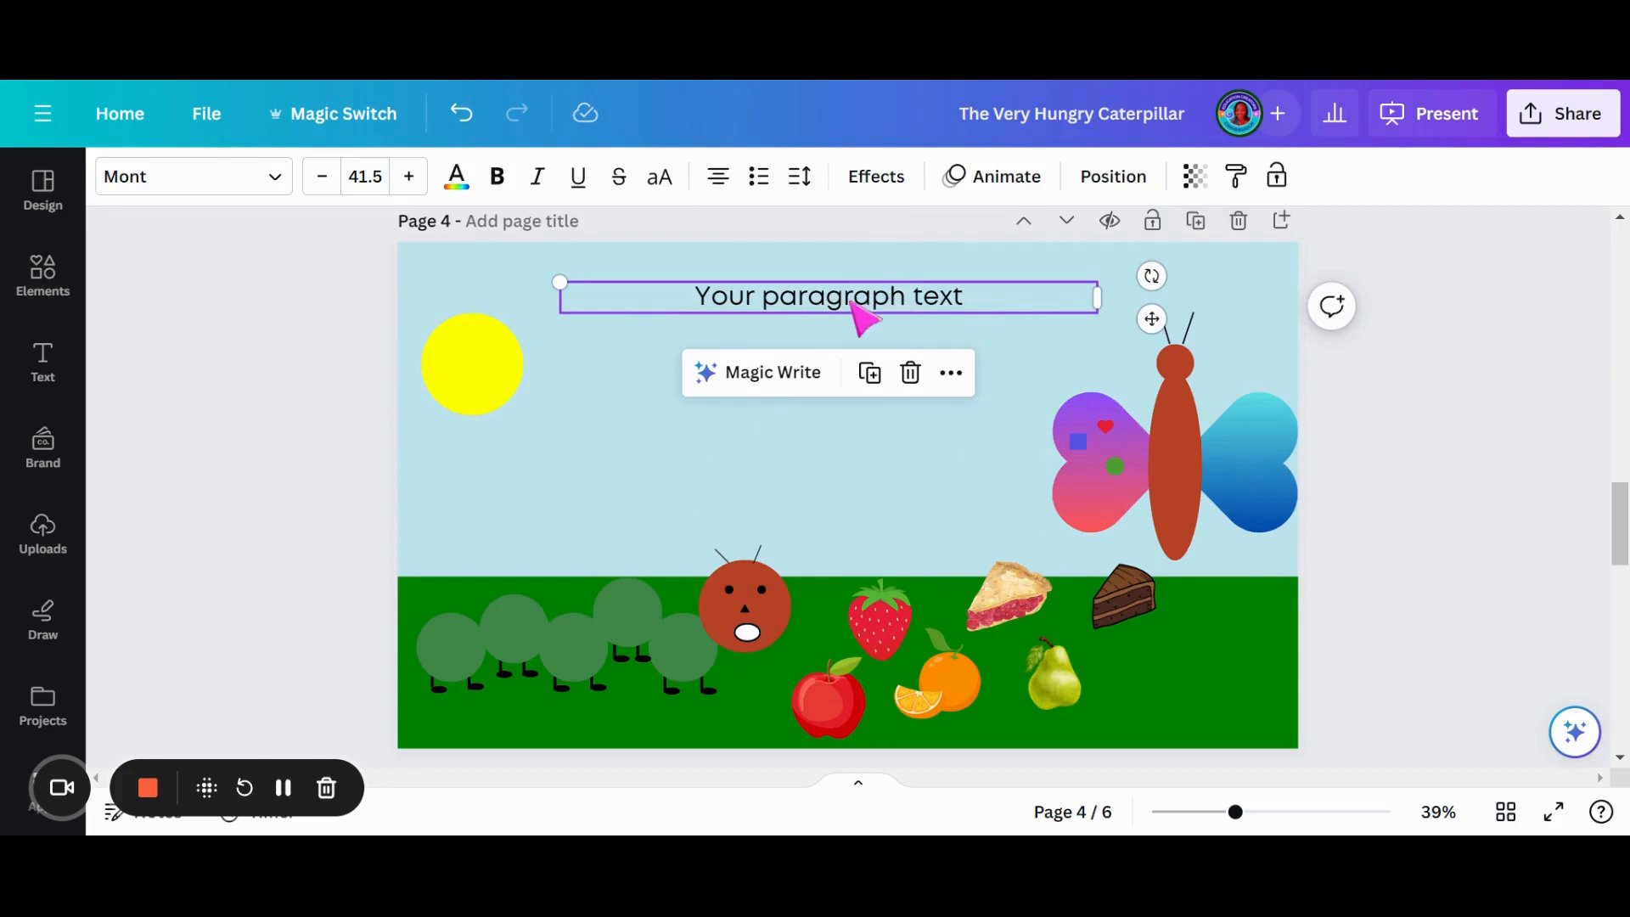
- Delete page 6, the "Completed Scenes" page, from the presentation
scroll(891, 356, down, 5)
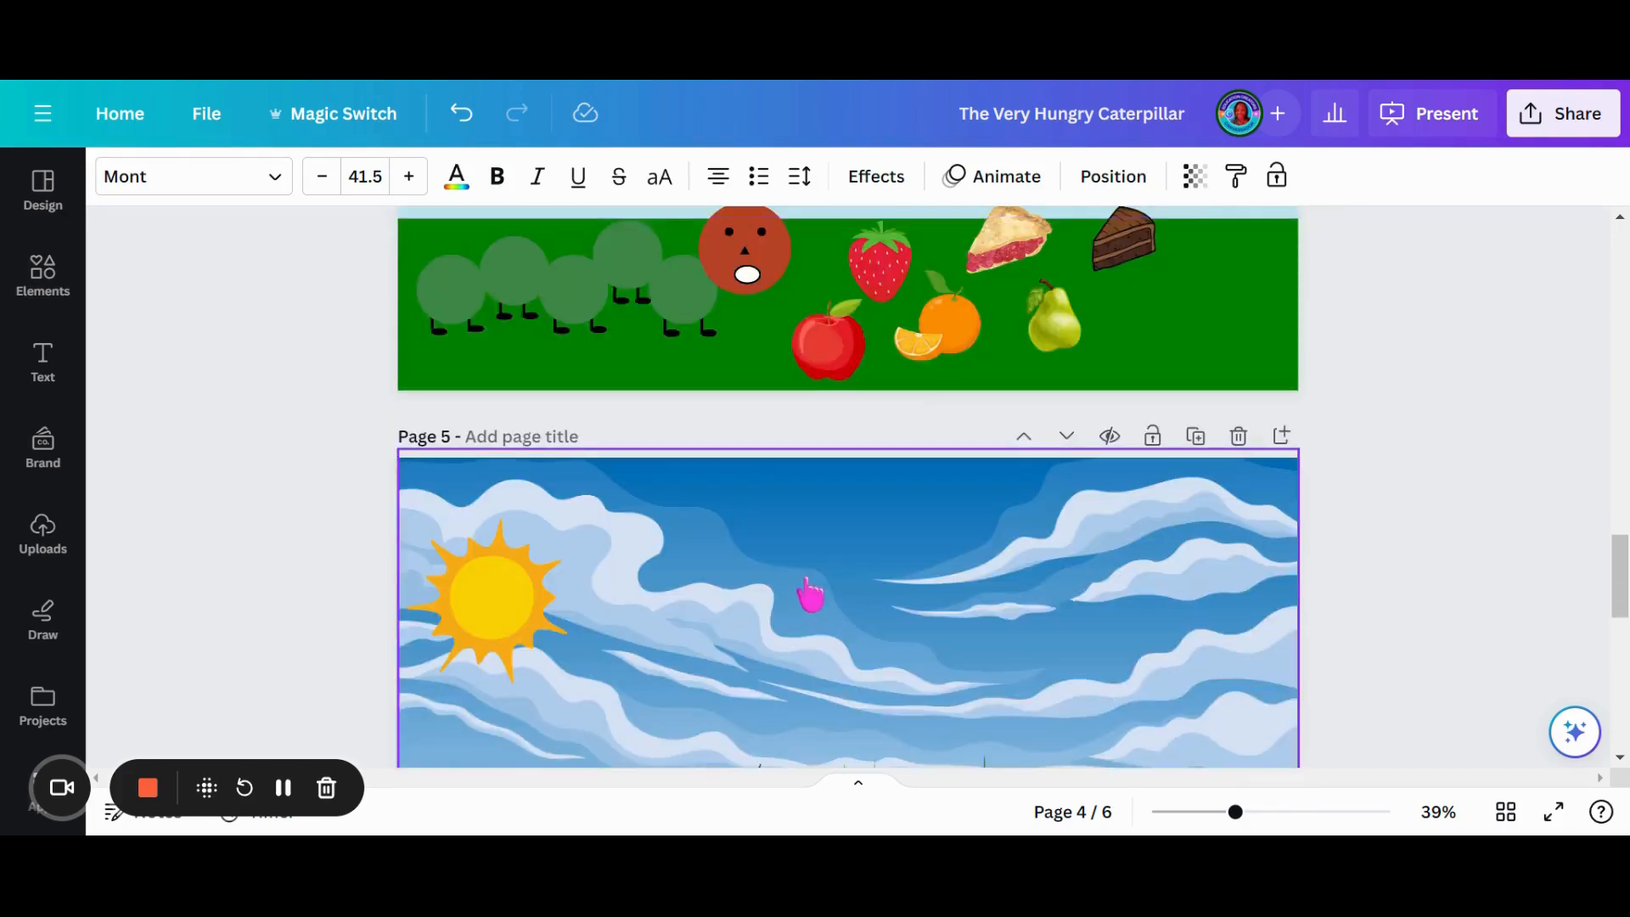
scroll(811, 594, up, 3)
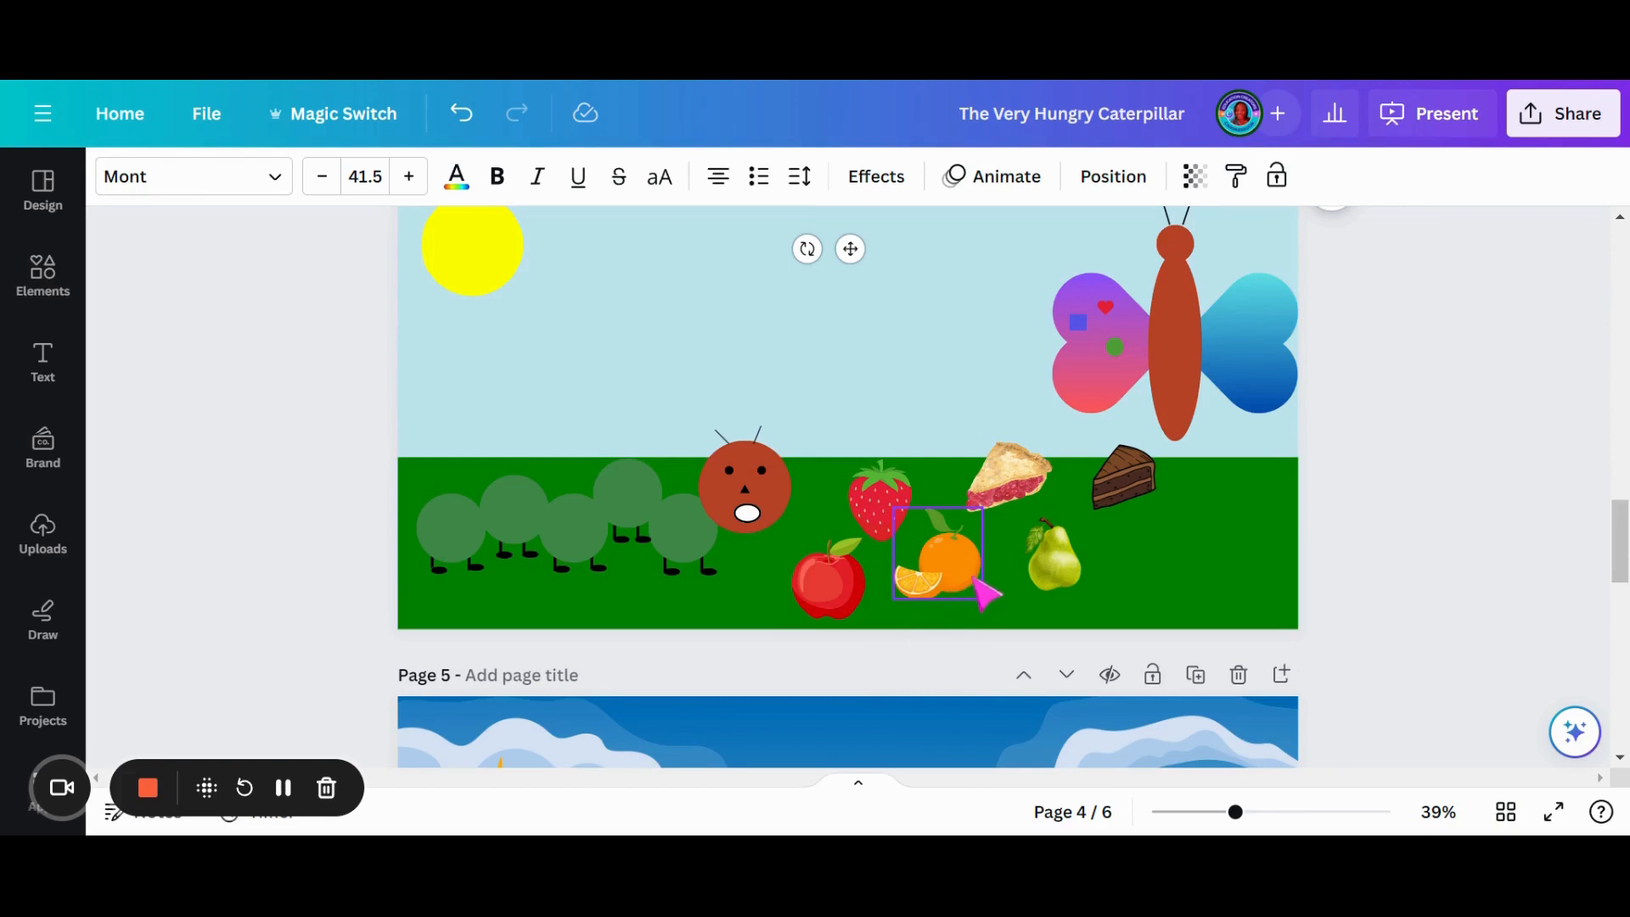
scroll(1138, 475, up, 2)
scroll(1133, 488, down, 4)
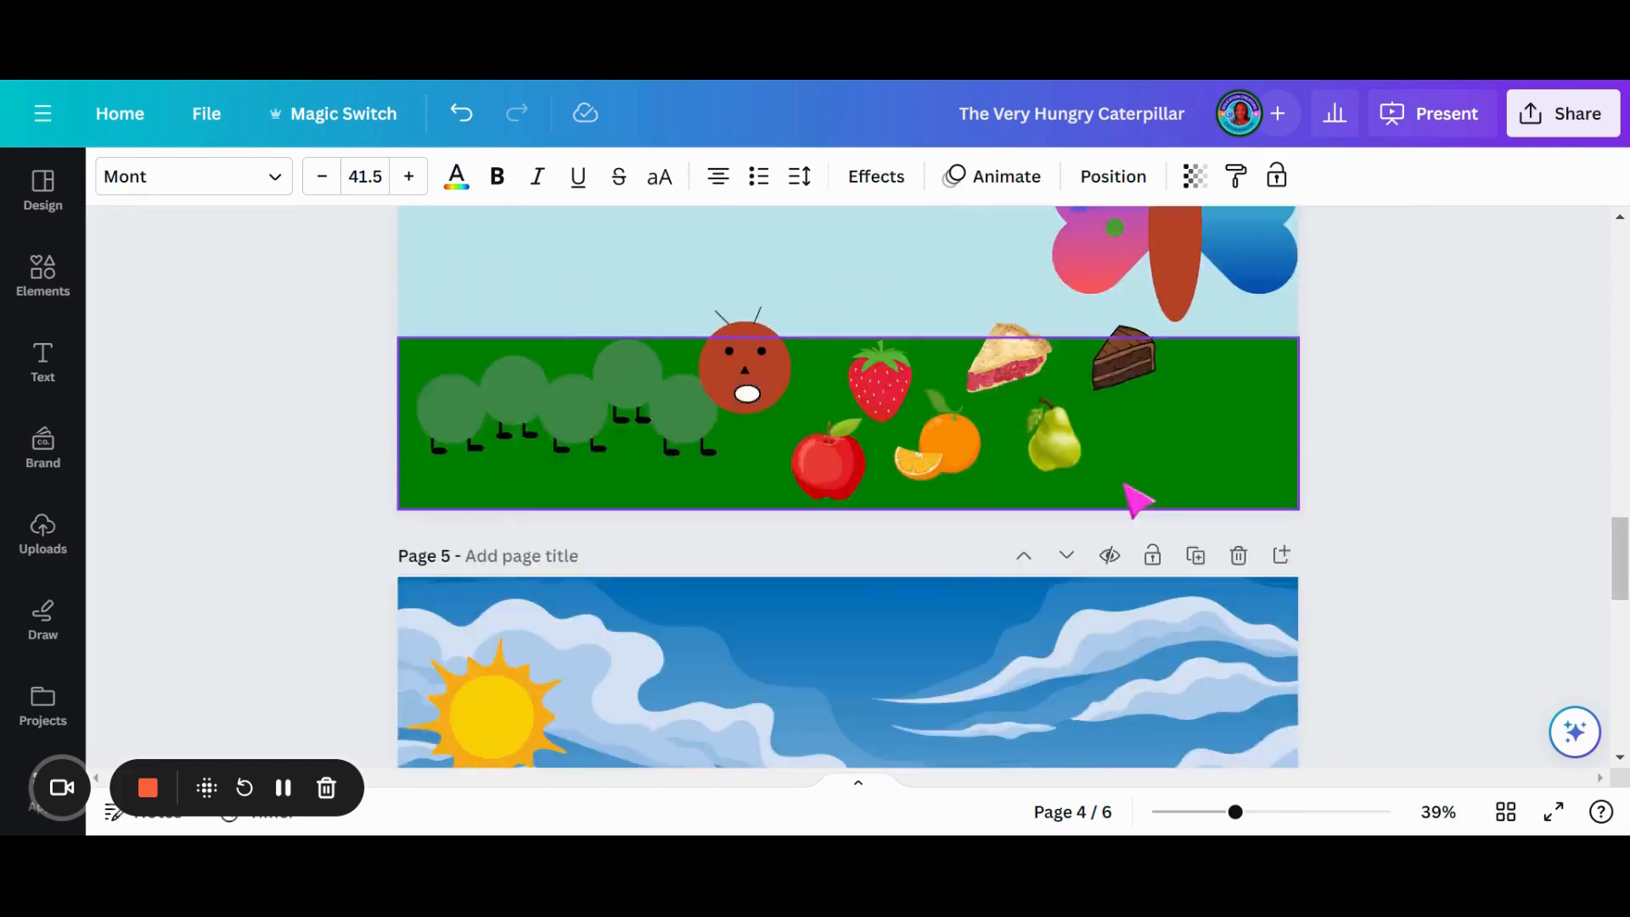
scroll(1138, 509, down, 5)
scroll(858, 502, up, 3)
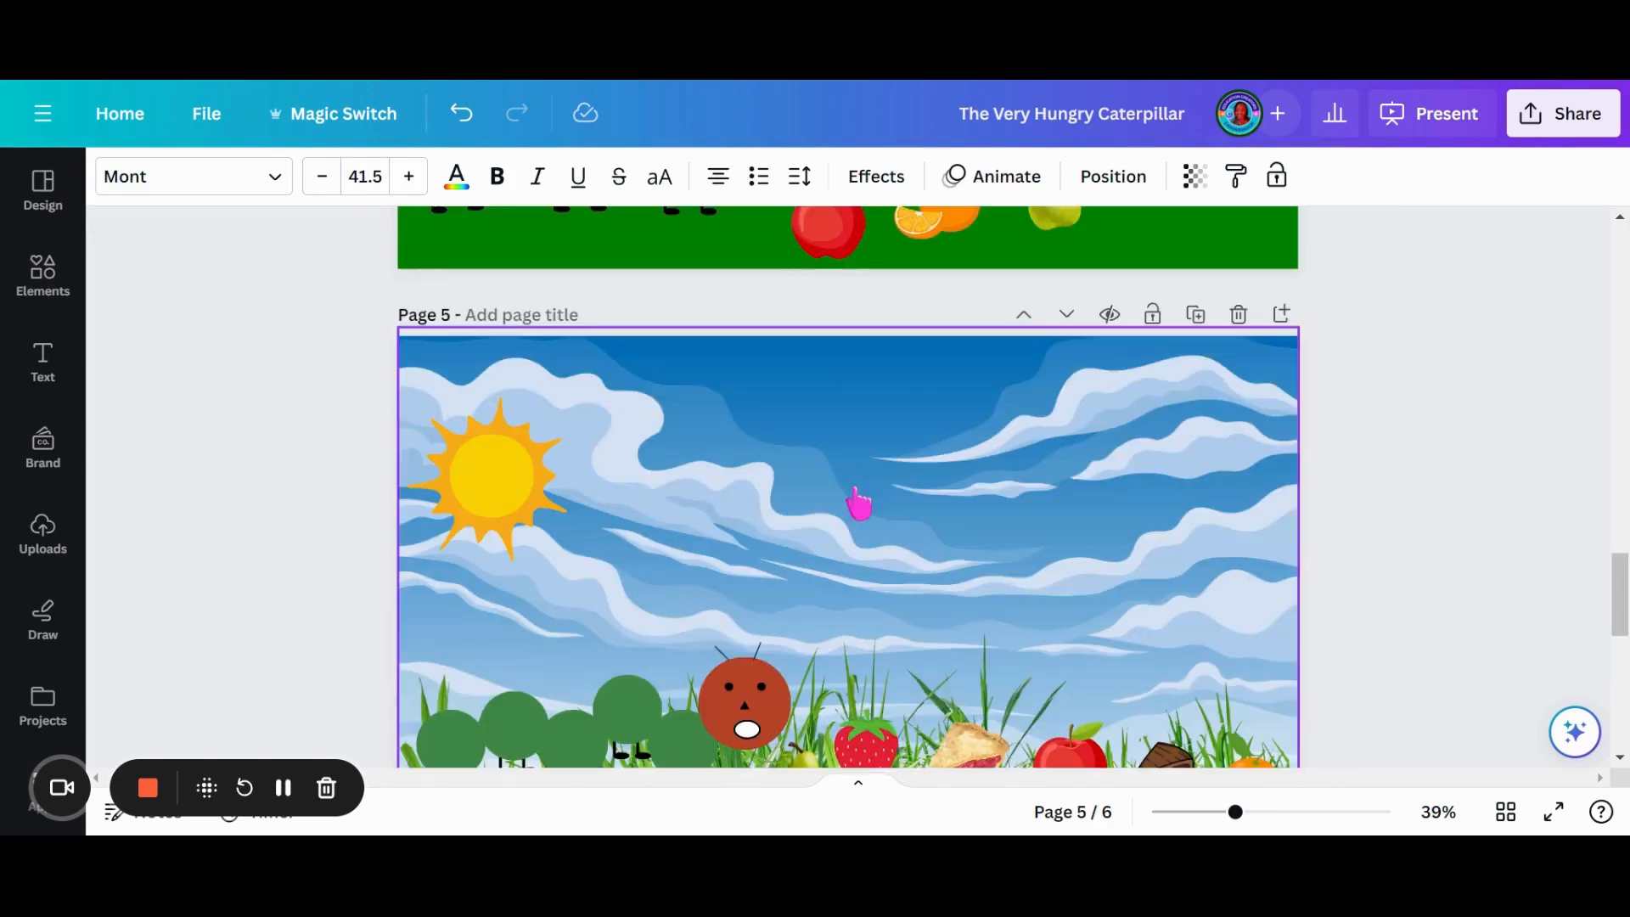
scroll(913, 533, down, 1)
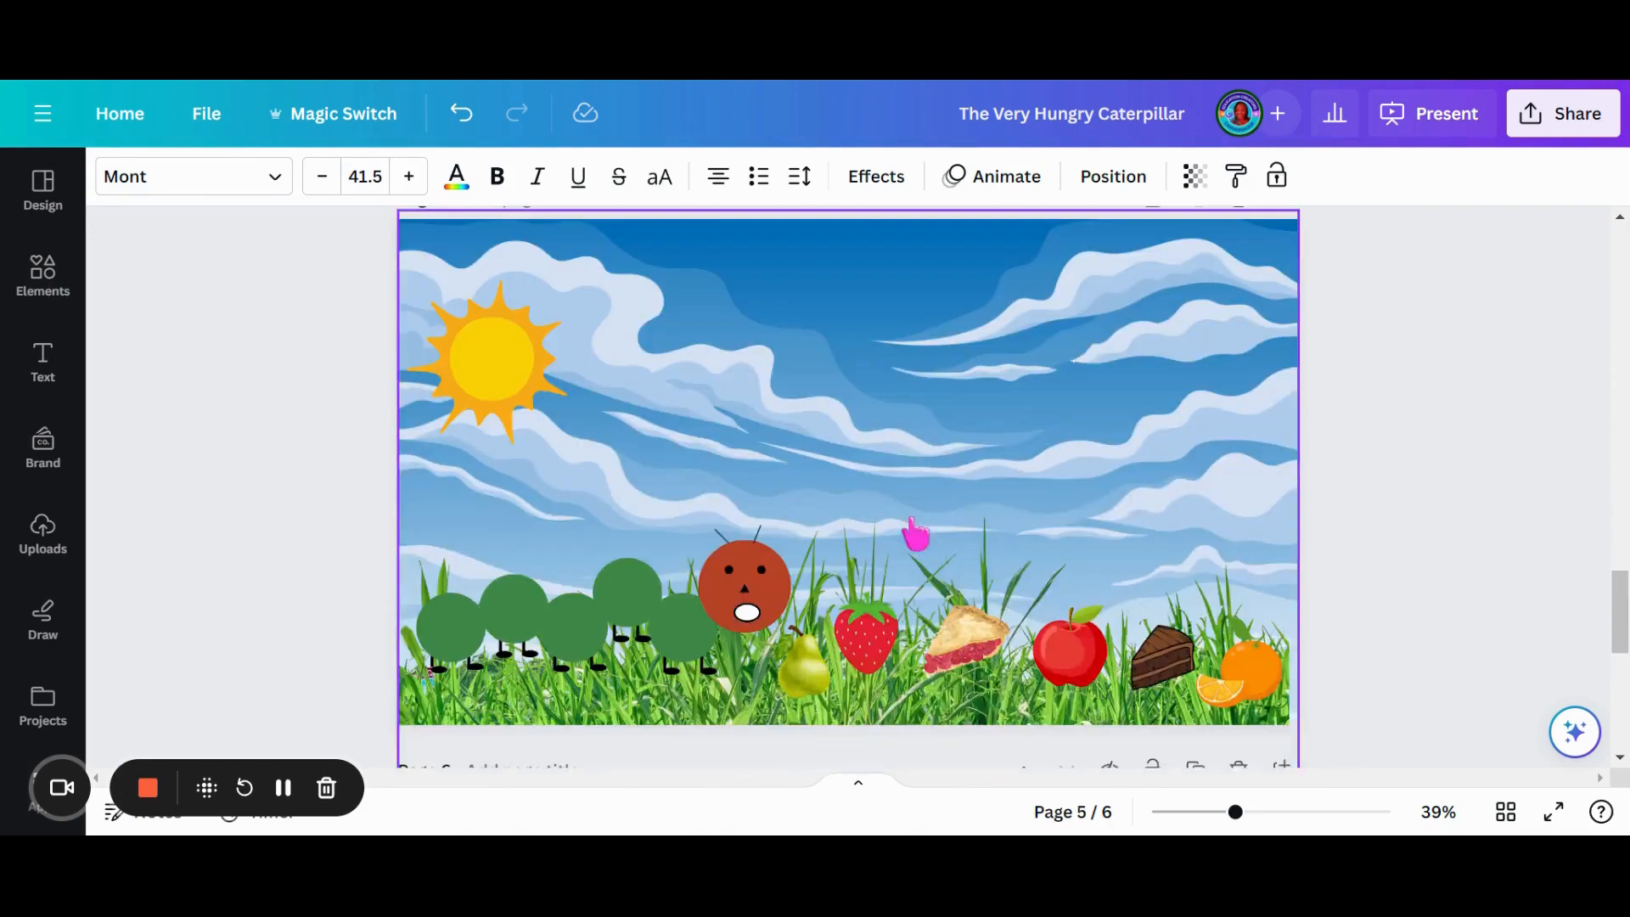
scroll(1019, 599, down, 1)
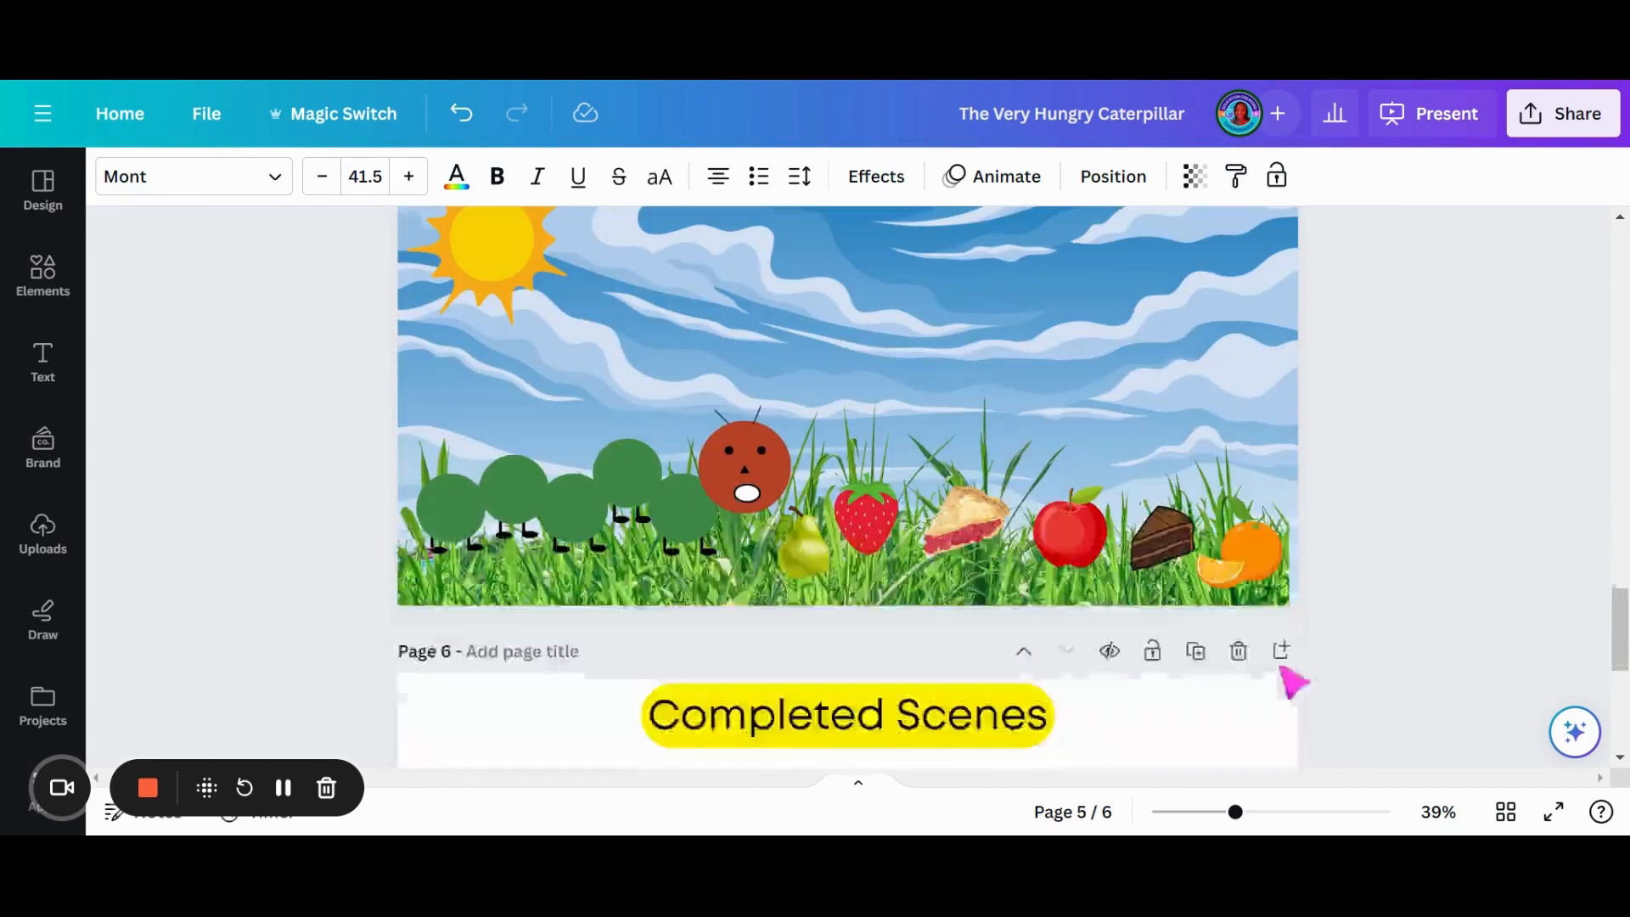
click(1237, 656)
drag(1617, 693, 1570, 621)
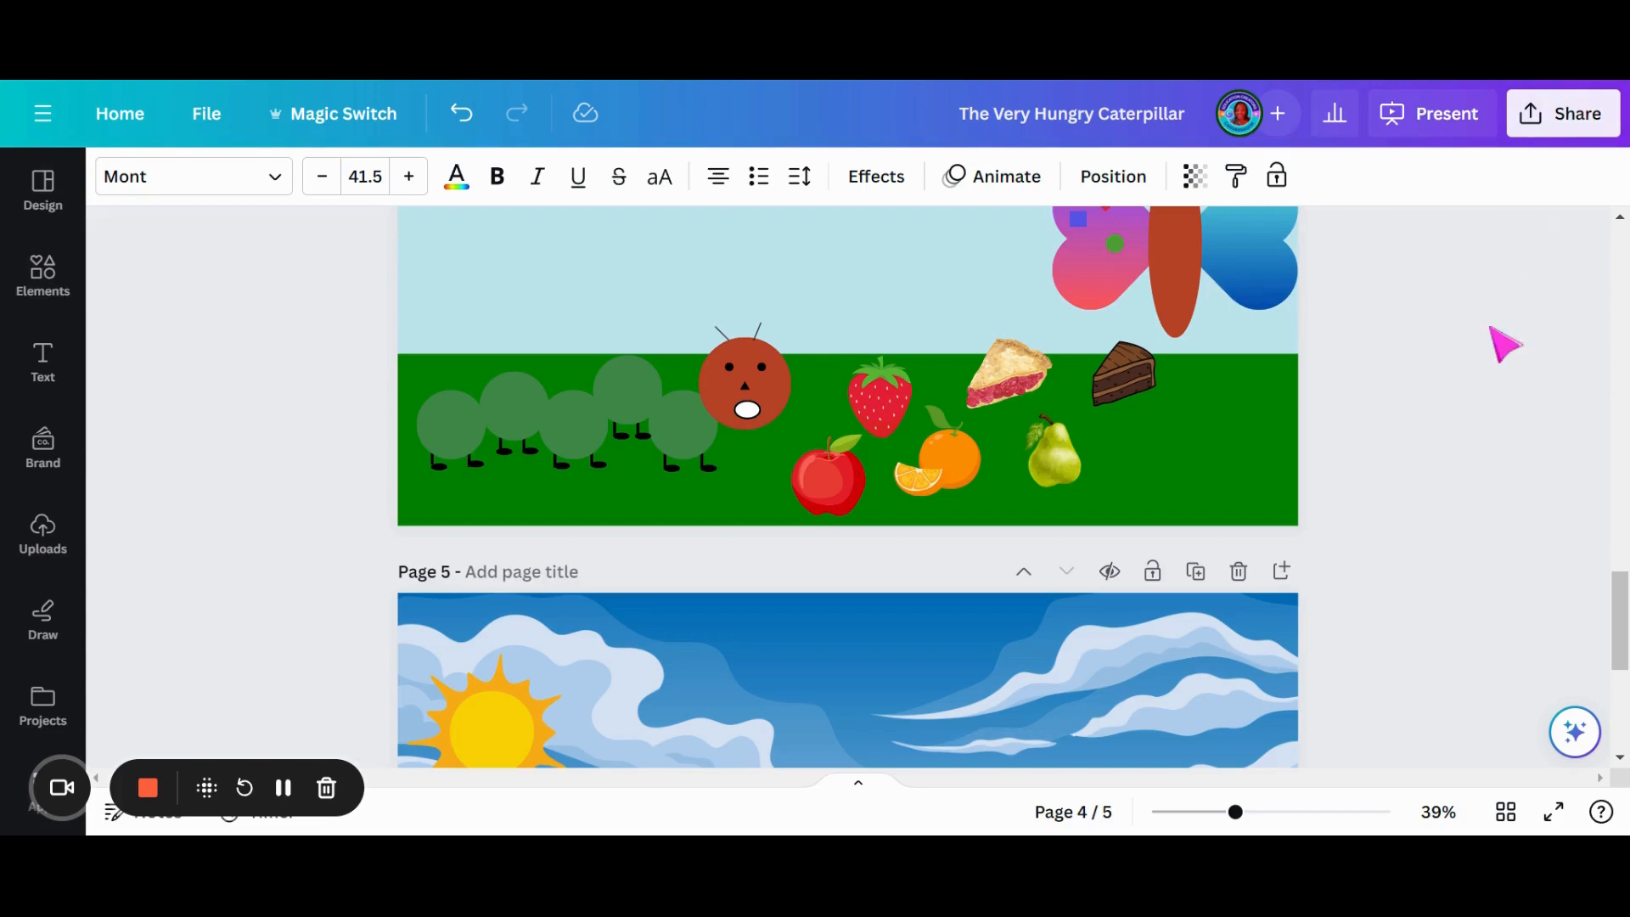
scroll(1287, 465, up, 2)
scroll(1019, 389, up, 4)
scroll(1613, 488, down, 3)
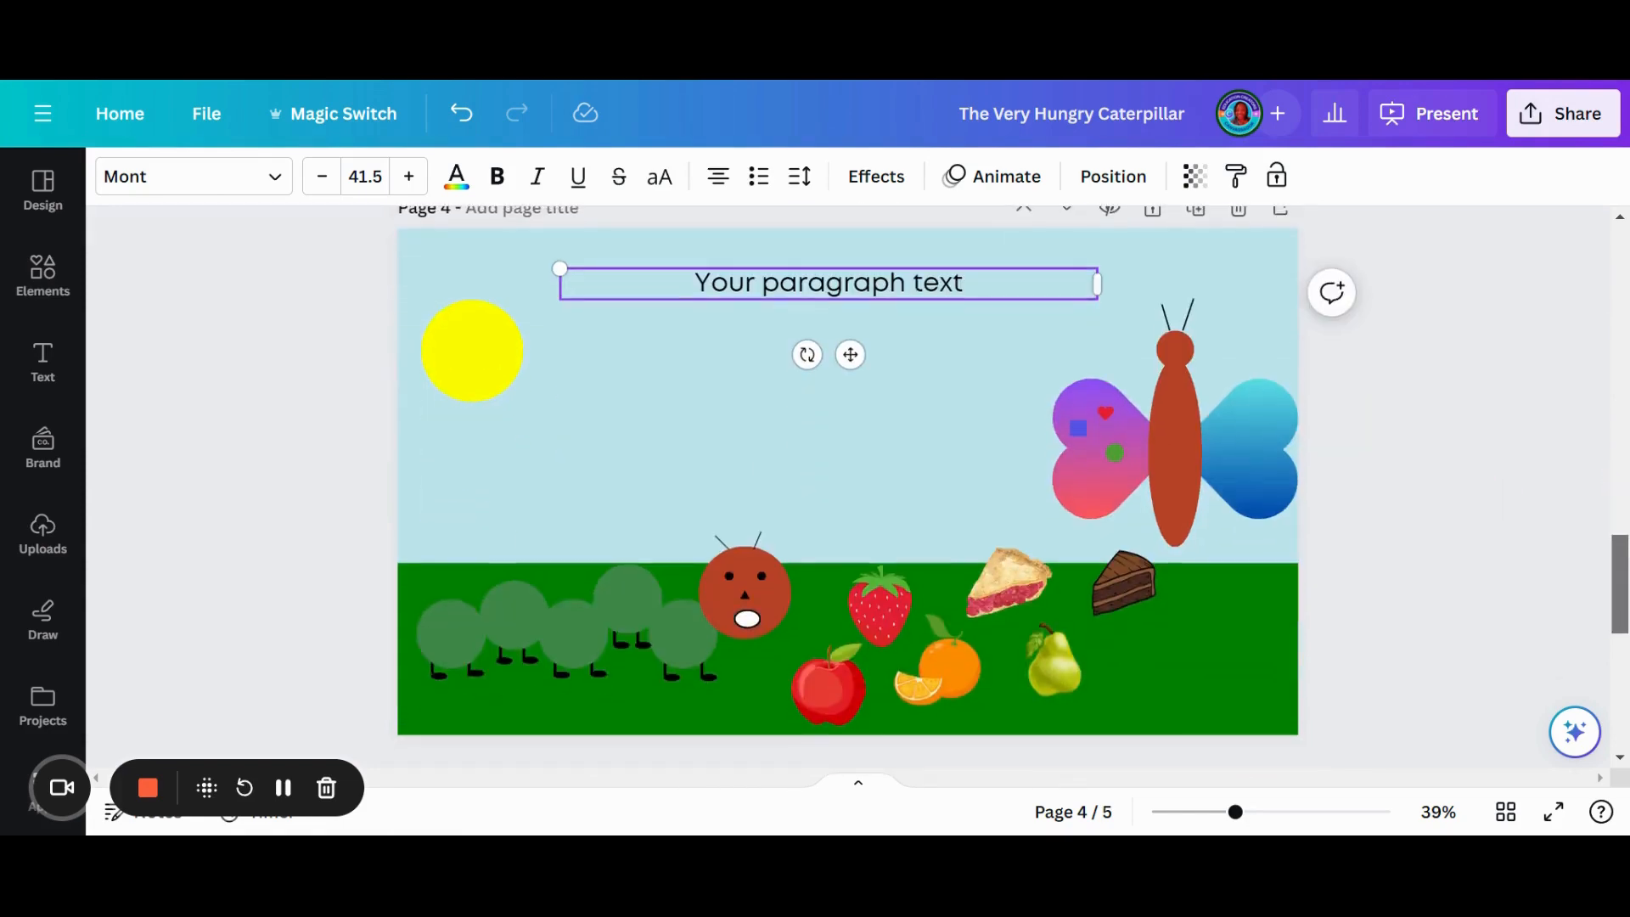
drag(1620, 584, 1620, 584)
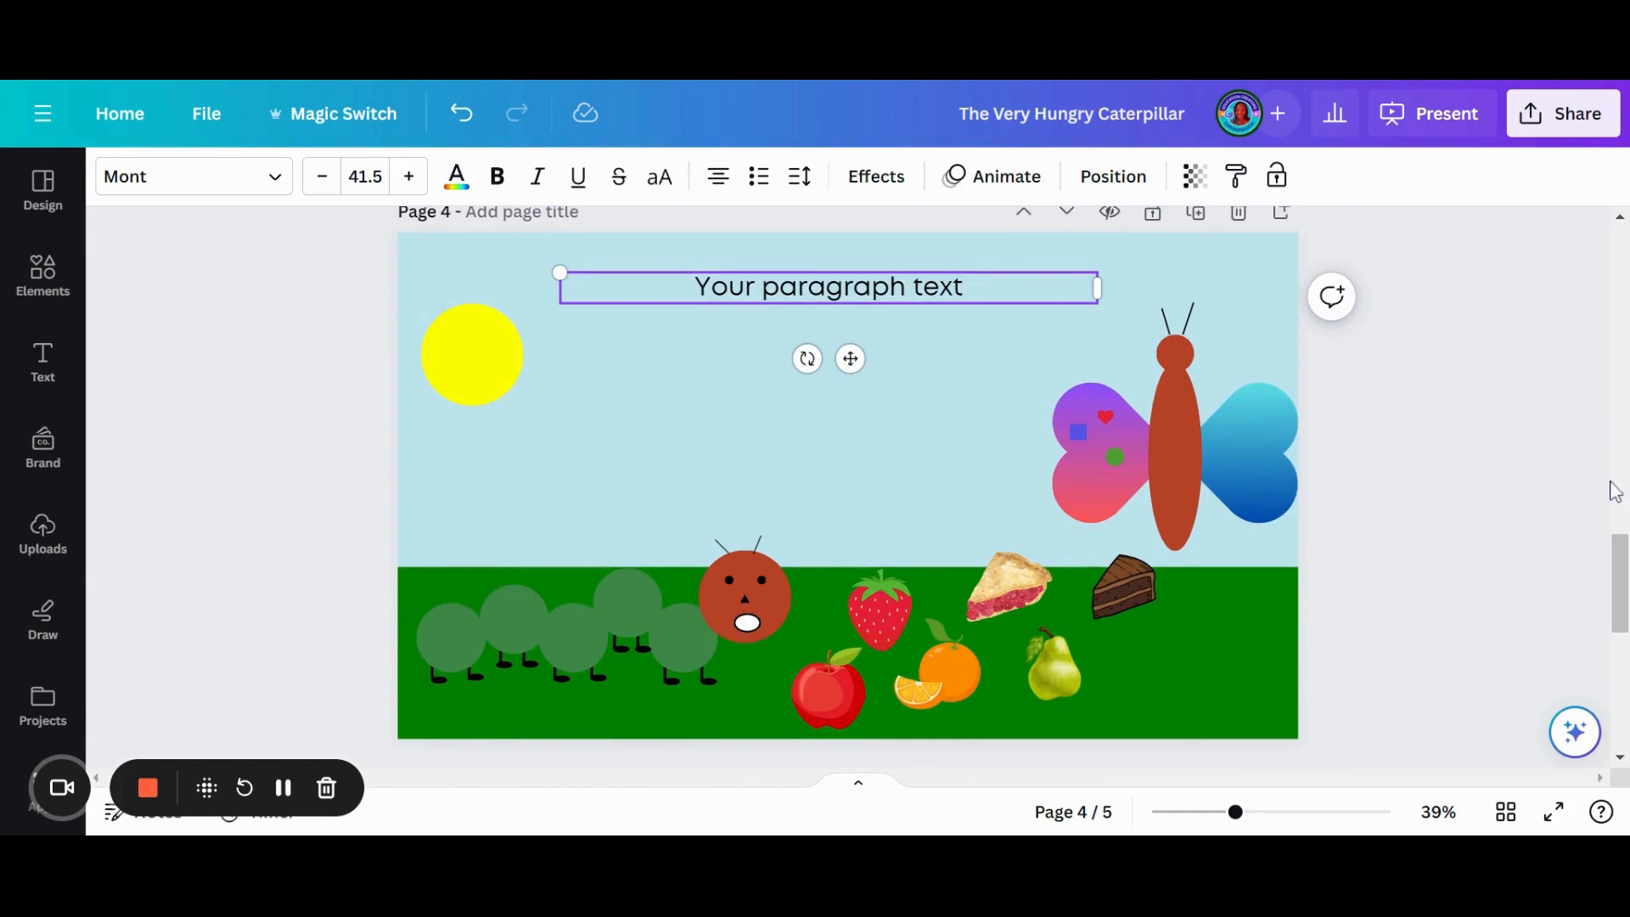